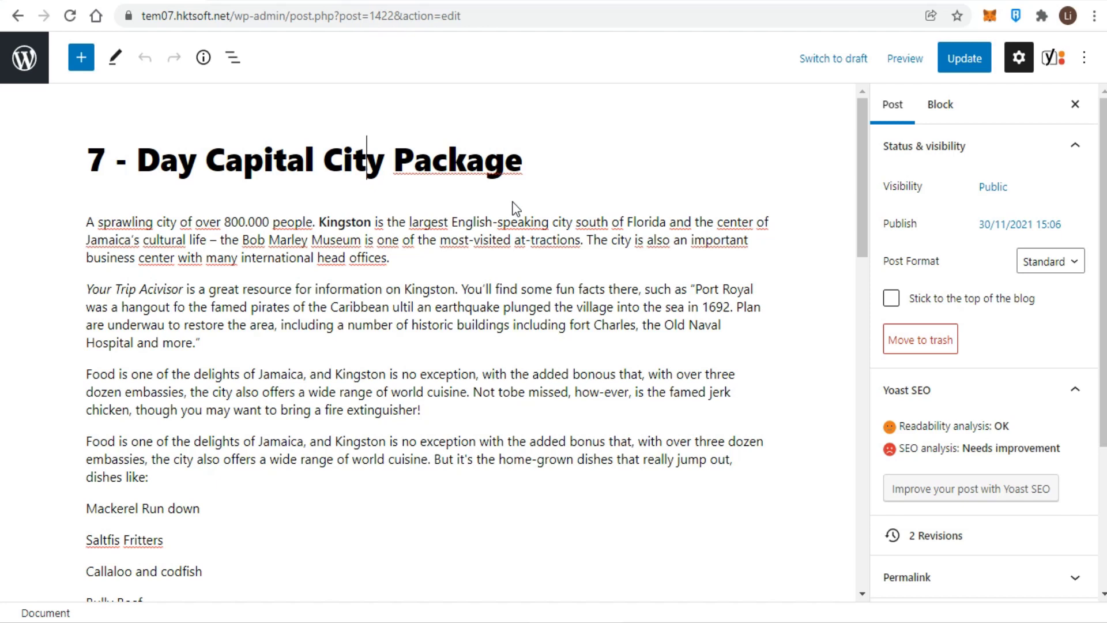
Switch to the Code editor to review the post's block markup, then return to the Visual editor.
click(1083, 62)
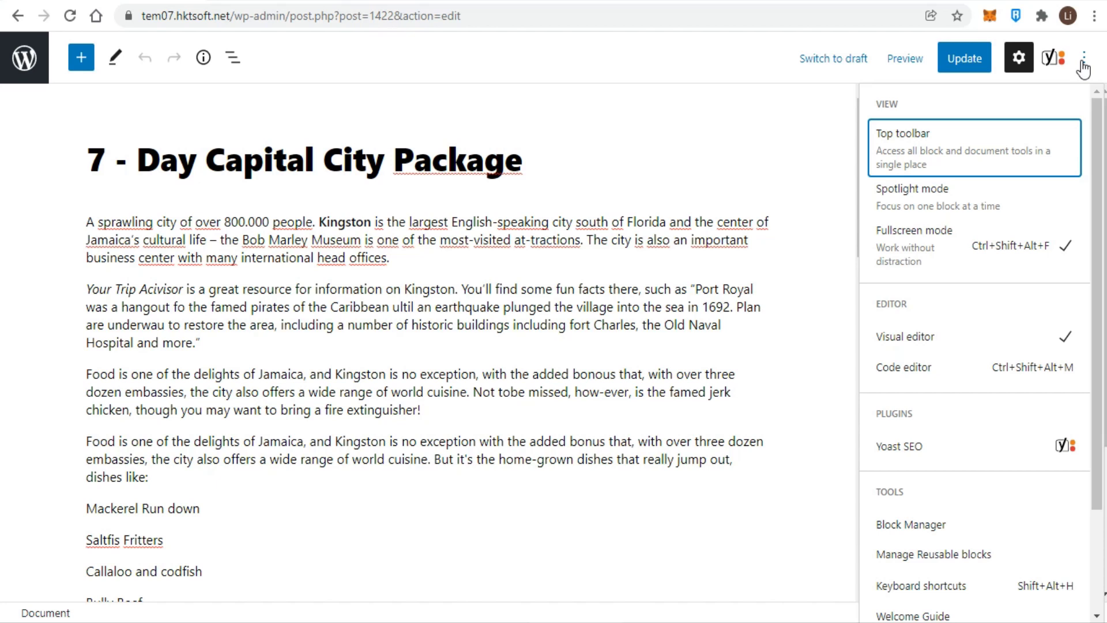
click(1045, 378)
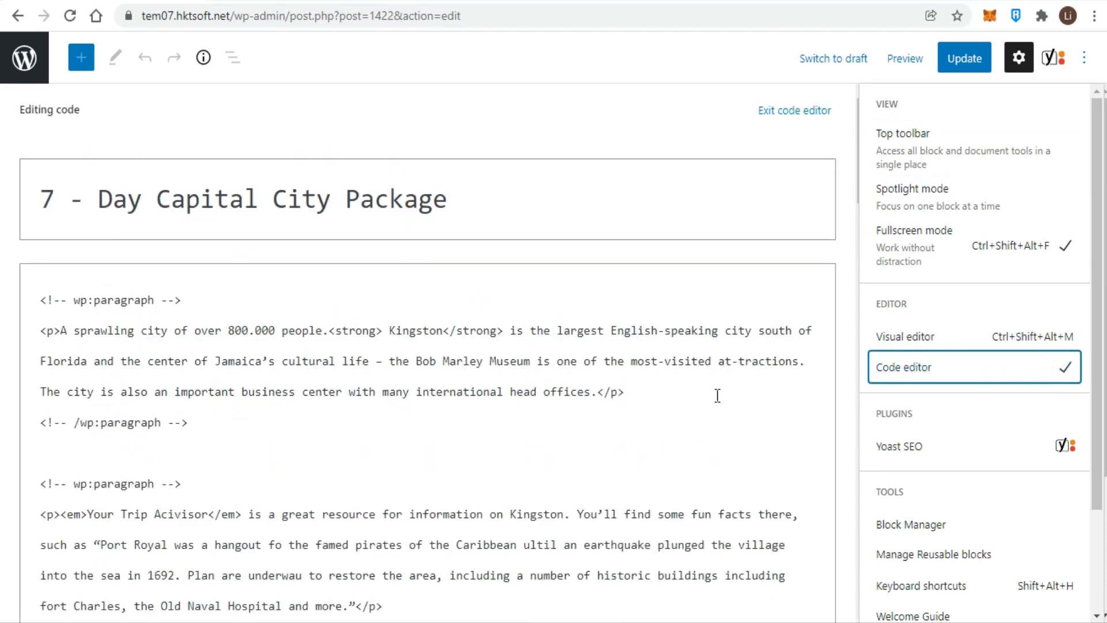
scroll(717, 395, down, 10)
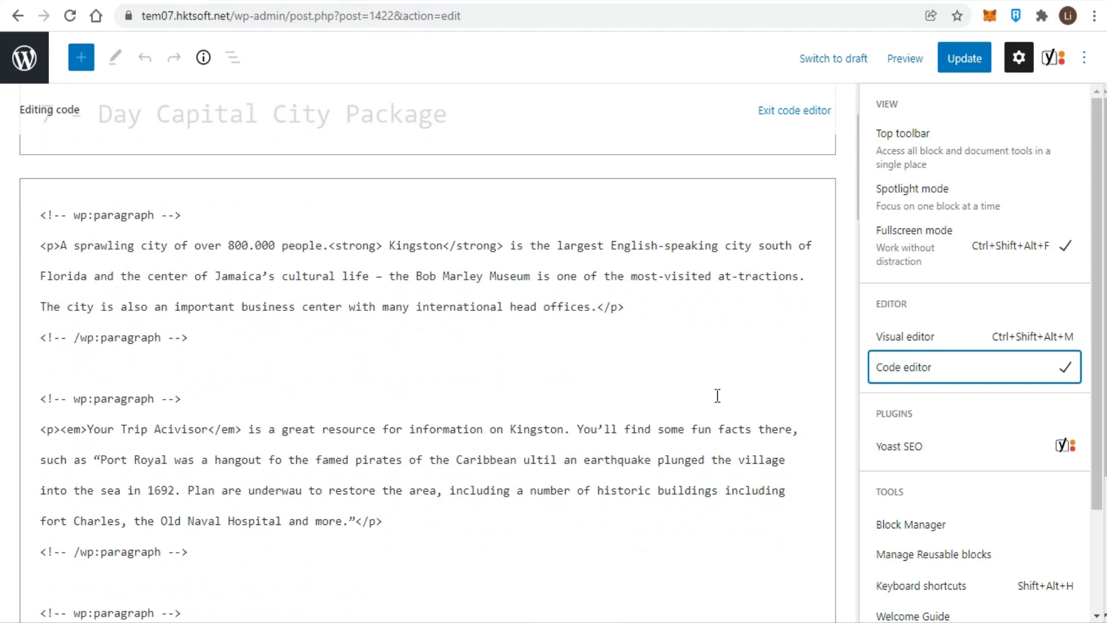
scroll(717, 395, up, 10)
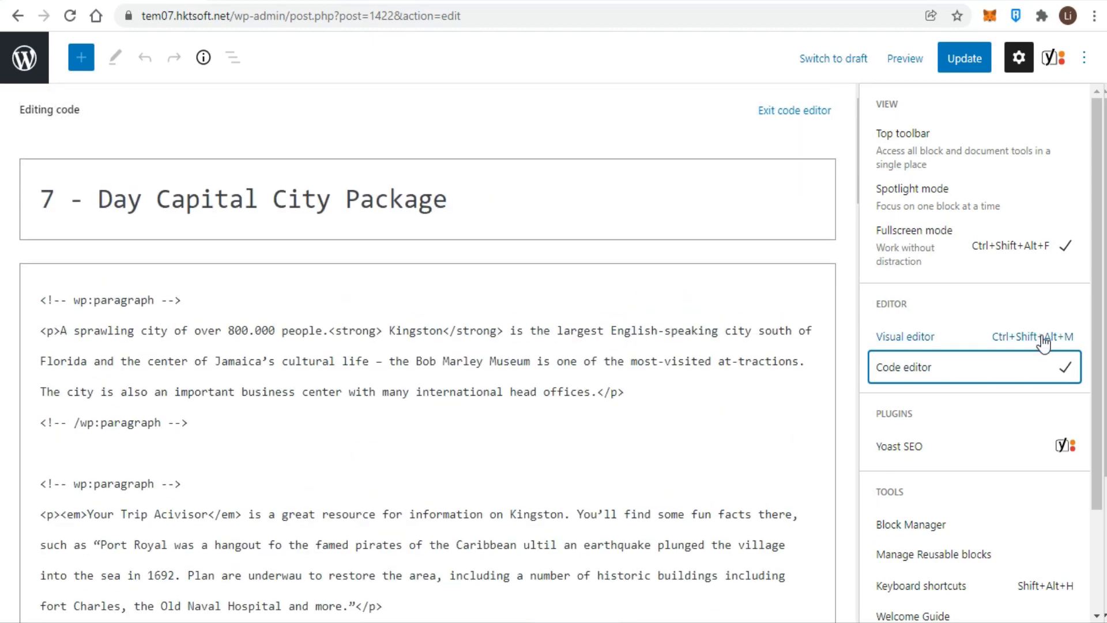
click(1043, 342)
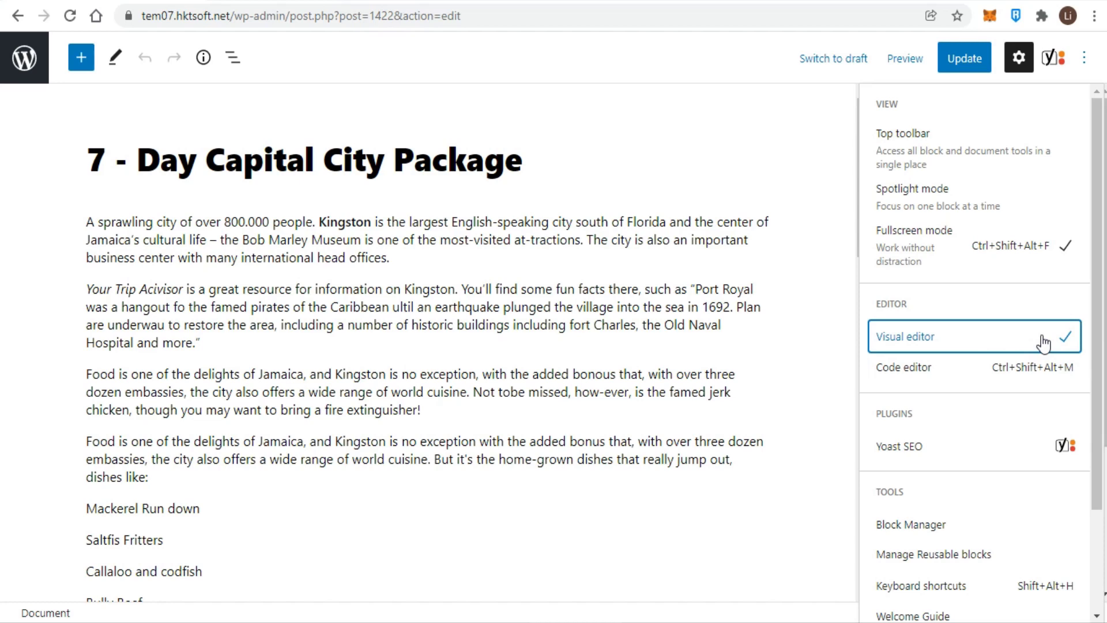
Go to All Posts through the WordPress logo and reopen '7 - Day Capital City Package' for editing.
click(792, 127)
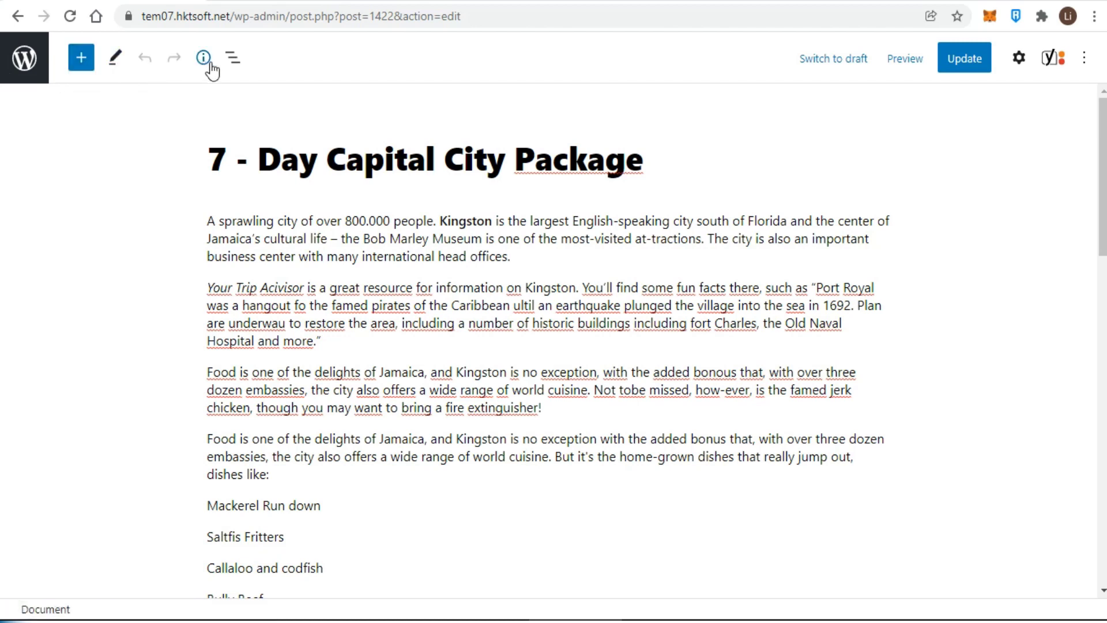
click(26, 60)
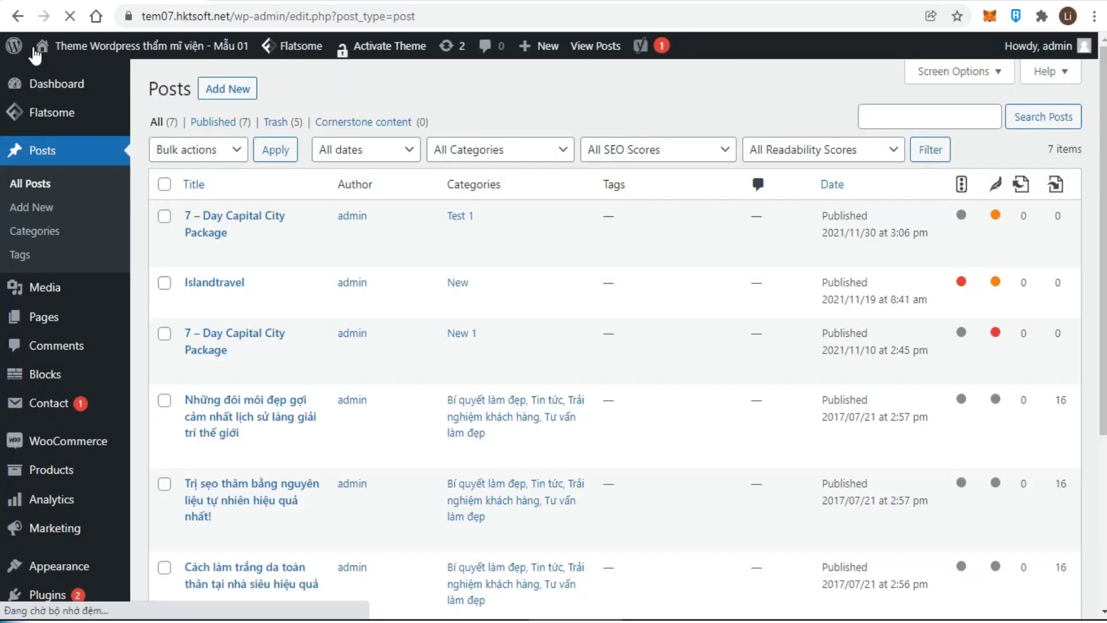
click(193, 254)
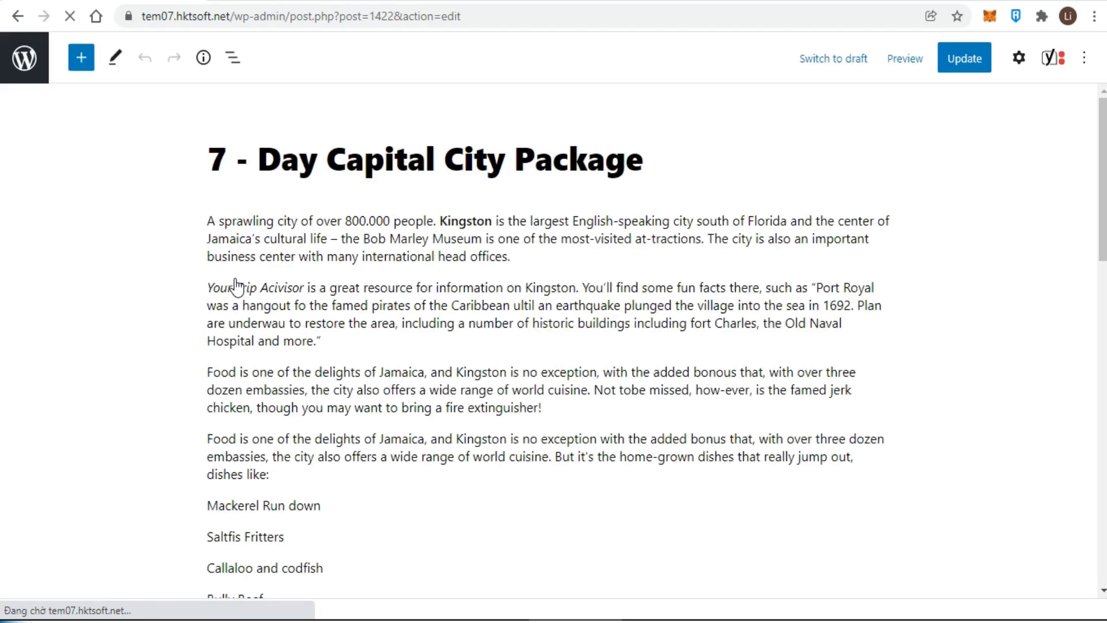
click(81, 58)
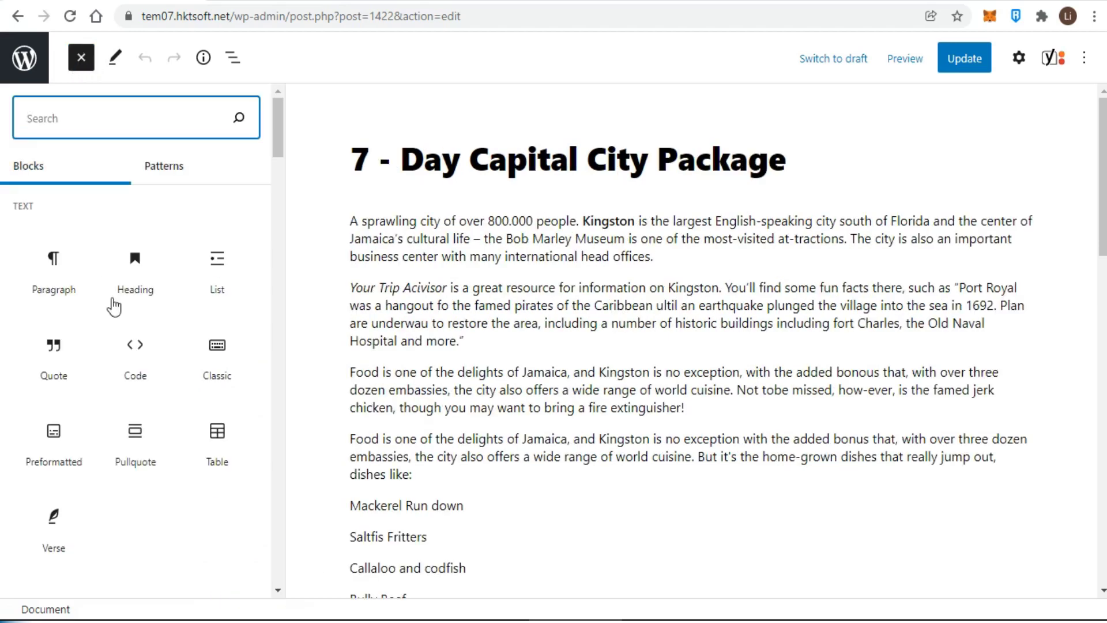
scroll(112, 298, down, 15)
scroll(114, 300, down, 15)
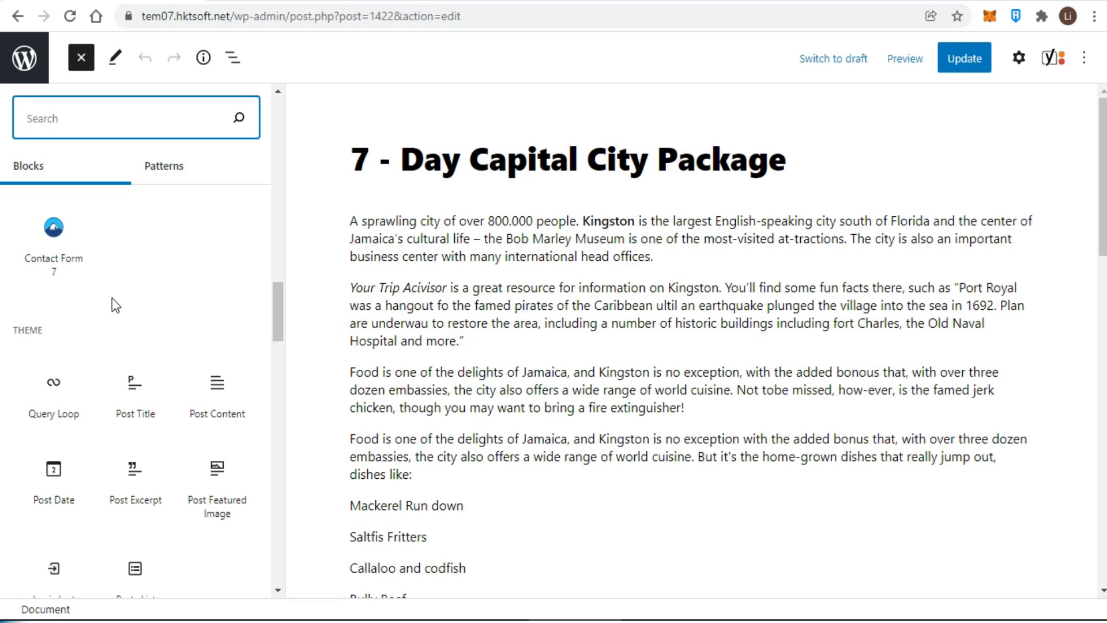
scroll(112, 298, up, 20)
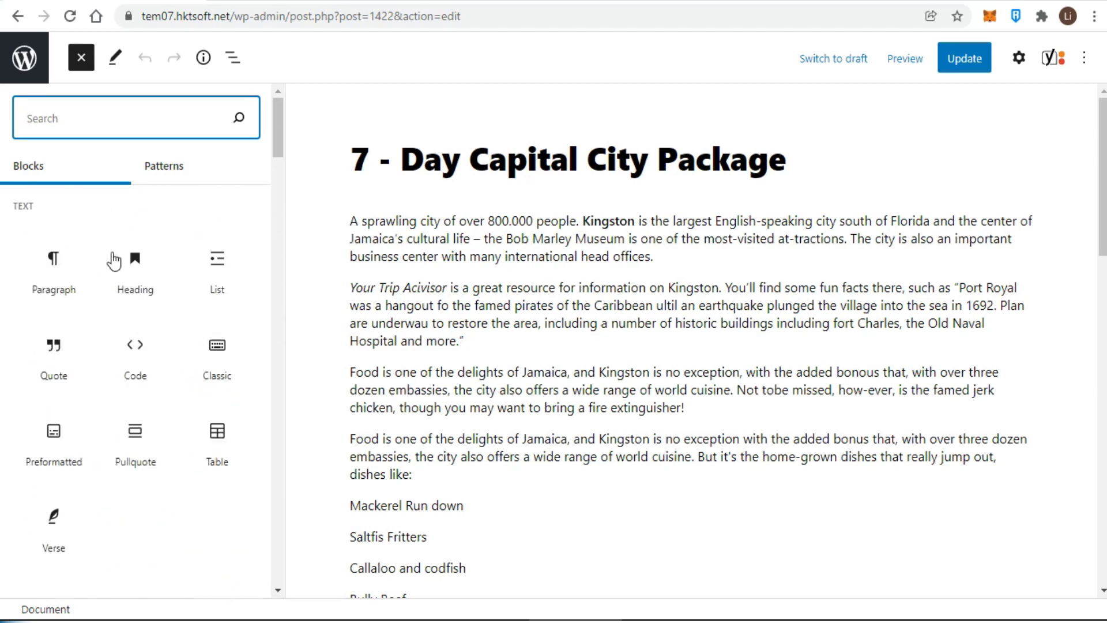
click(165, 167)
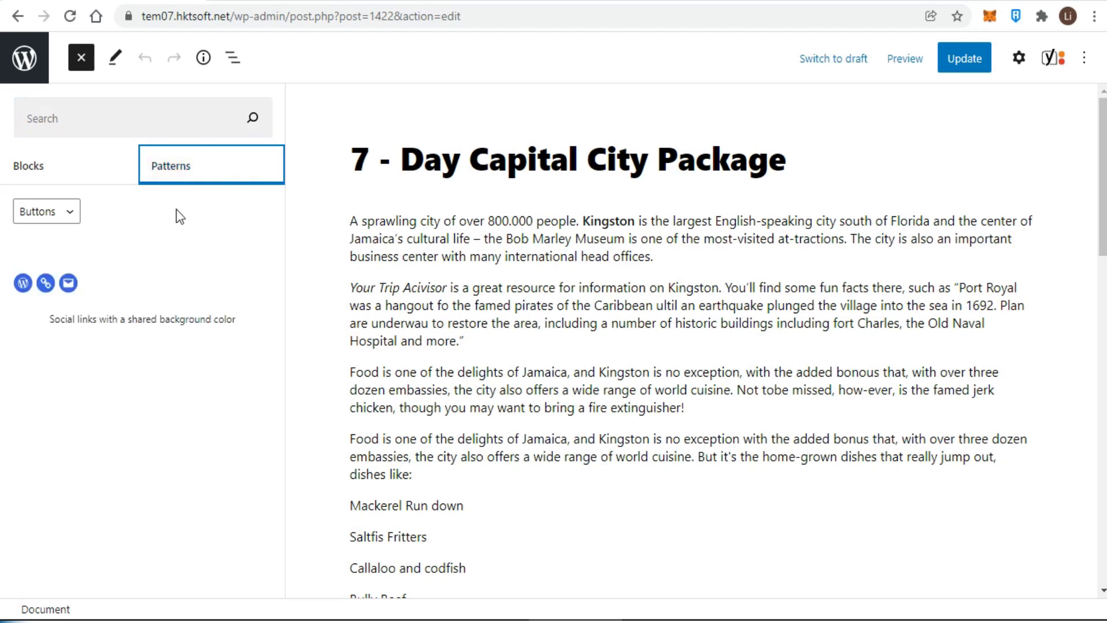
click(25, 172)
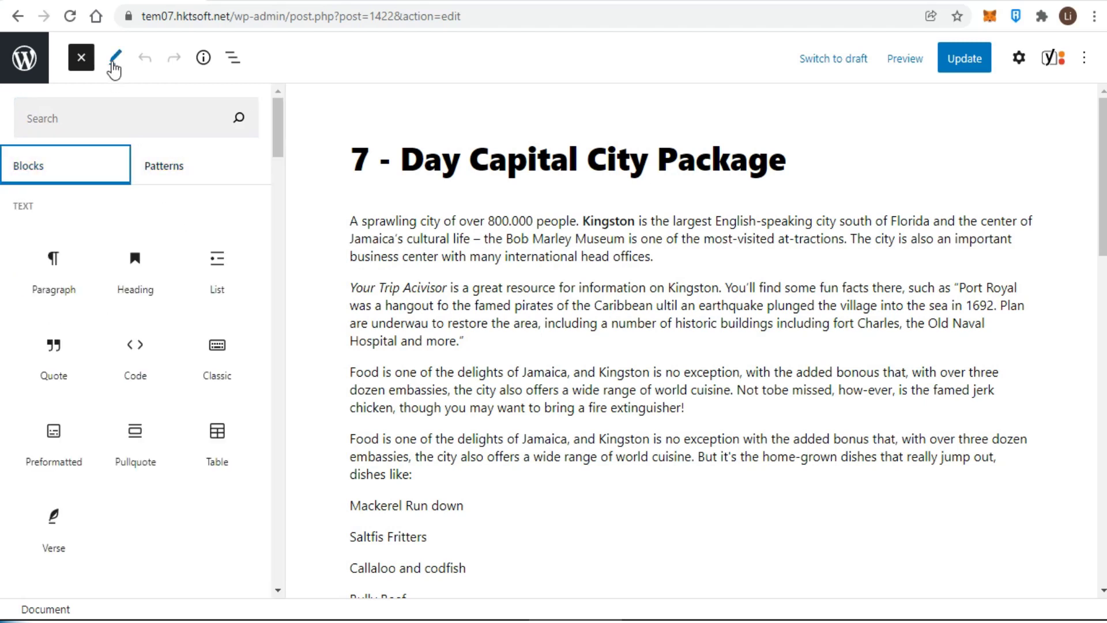
Close the block library and show post details: 1365 characters, 234 words, 9 paragraphs, 9 blocks.
click(90, 66)
click(111, 62)
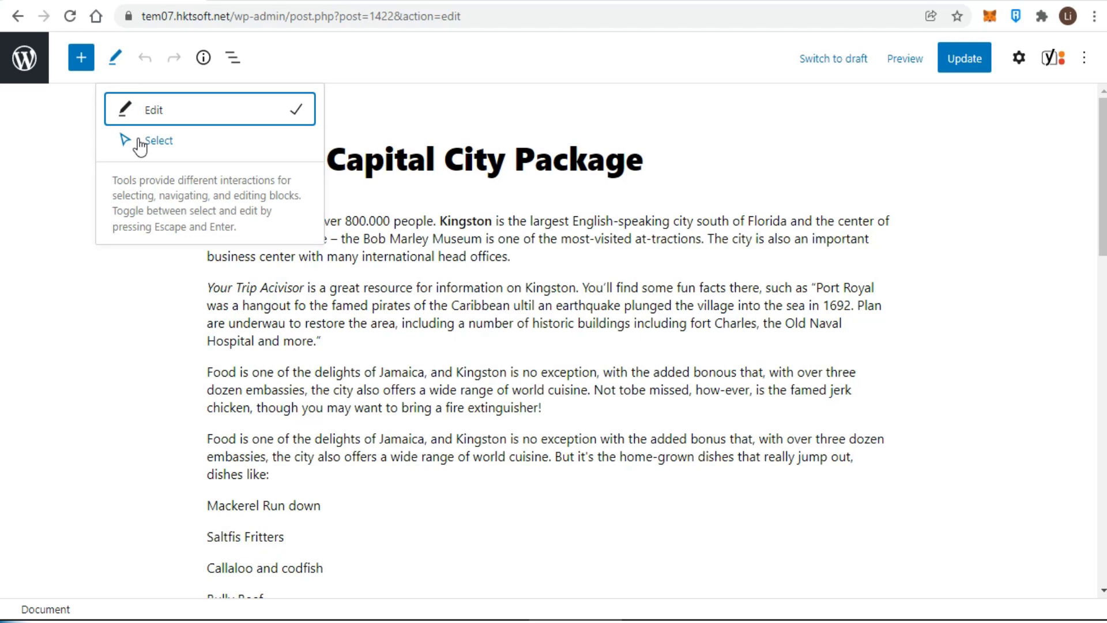
click(146, 56)
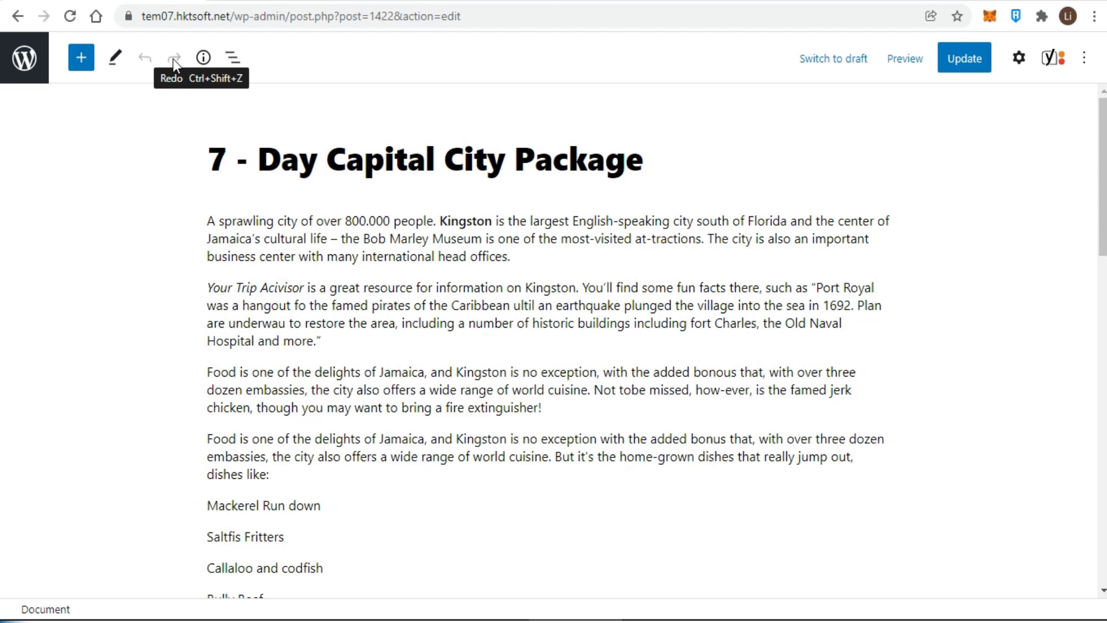
click(203, 59)
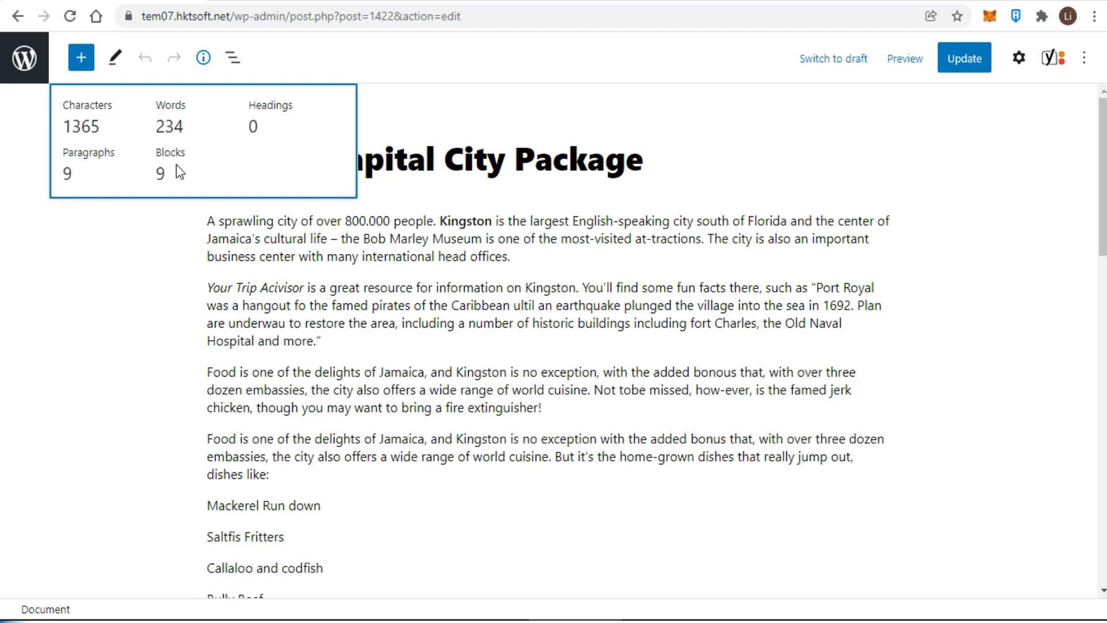
click(232, 60)
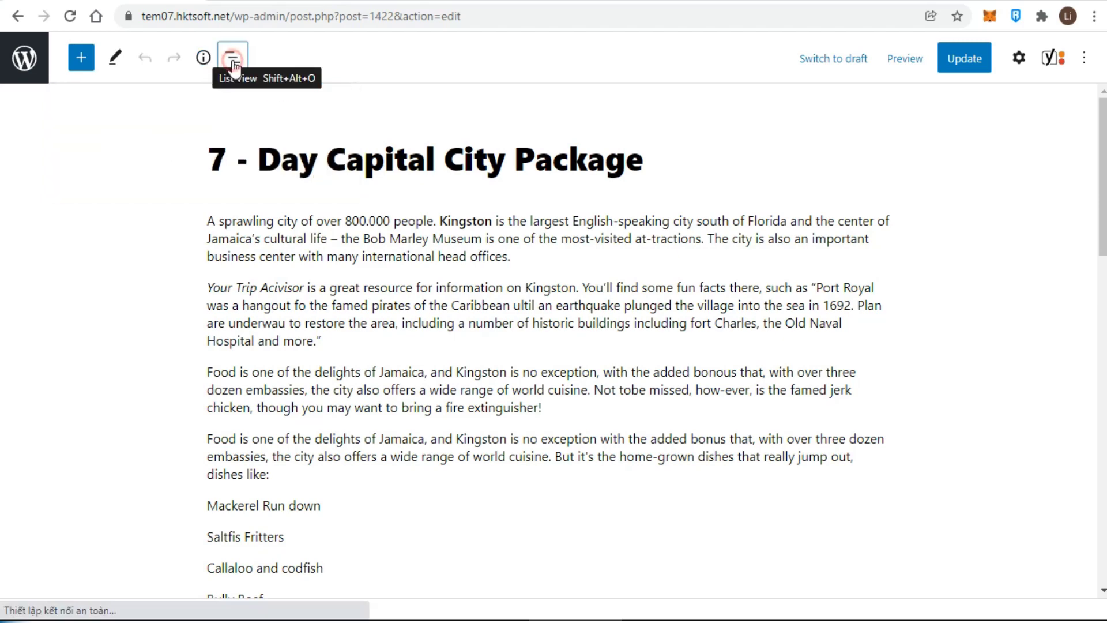
click(233, 63)
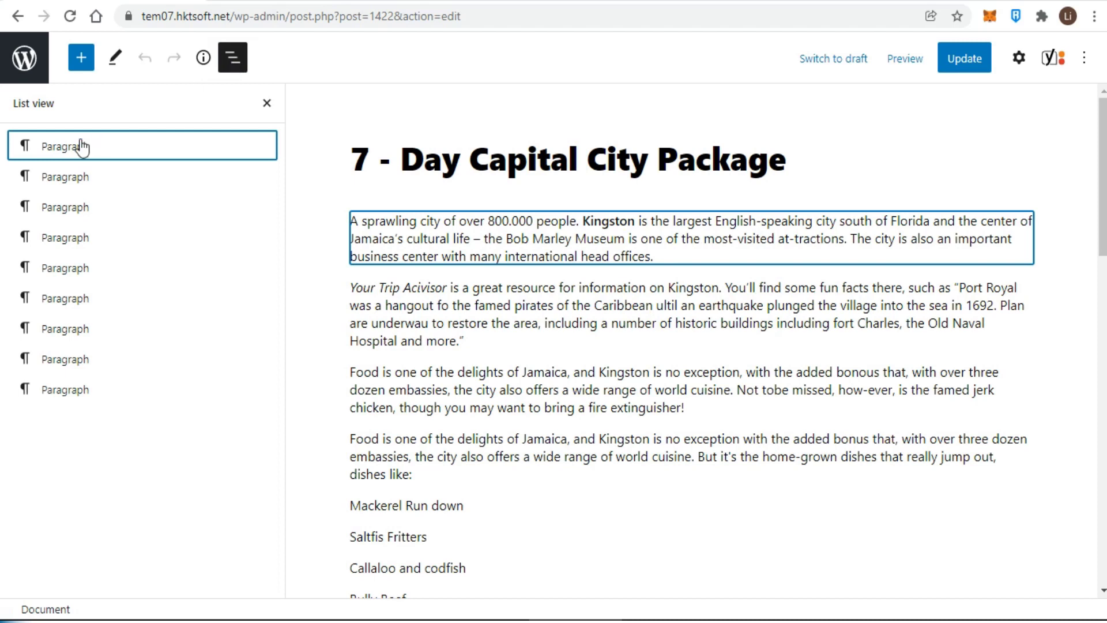
click(61, 173)
click(55, 209)
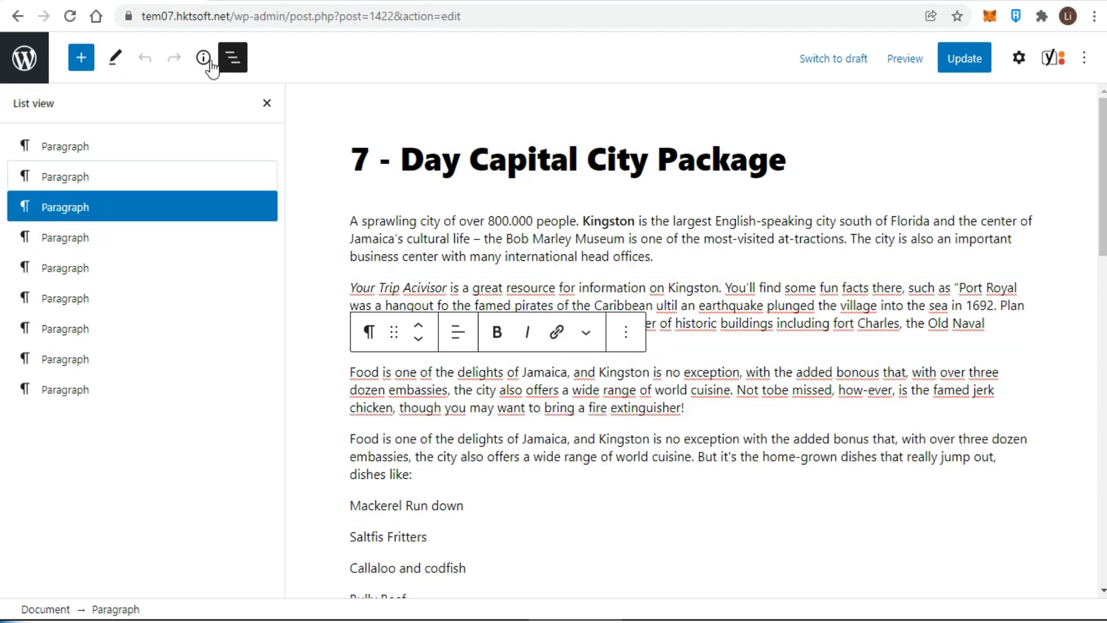
click(265, 104)
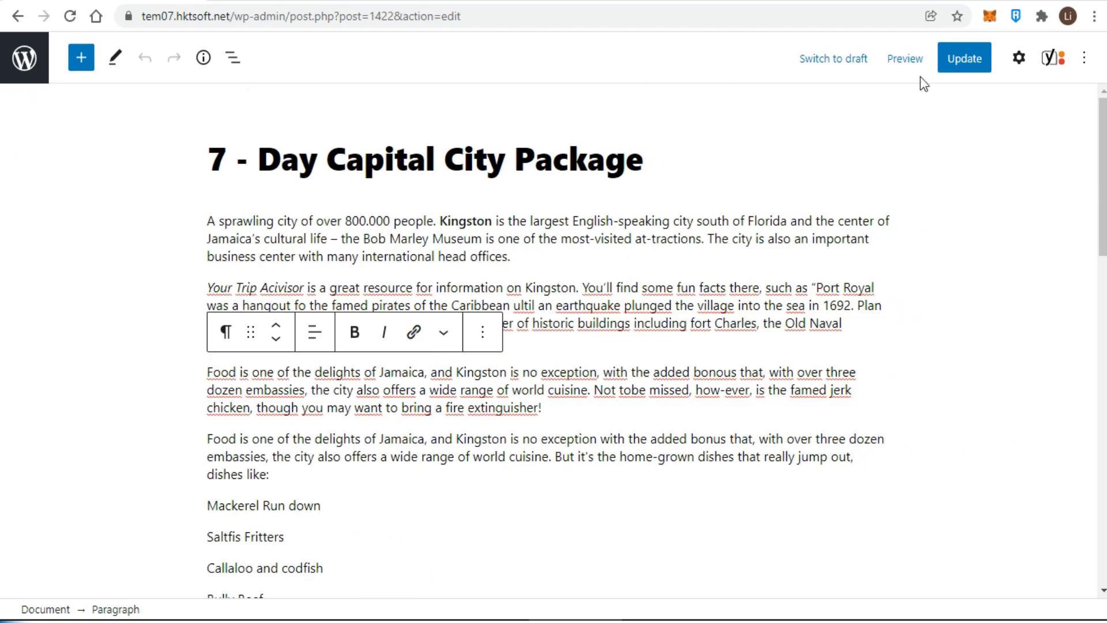
click(841, 68)
click(705, 113)
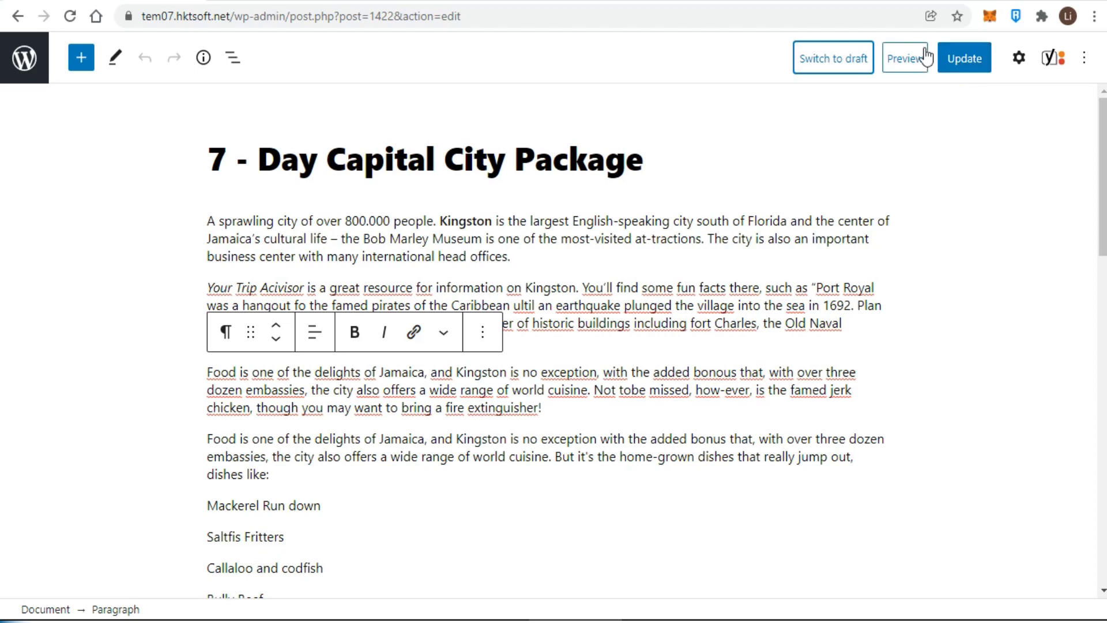
click(1018, 58)
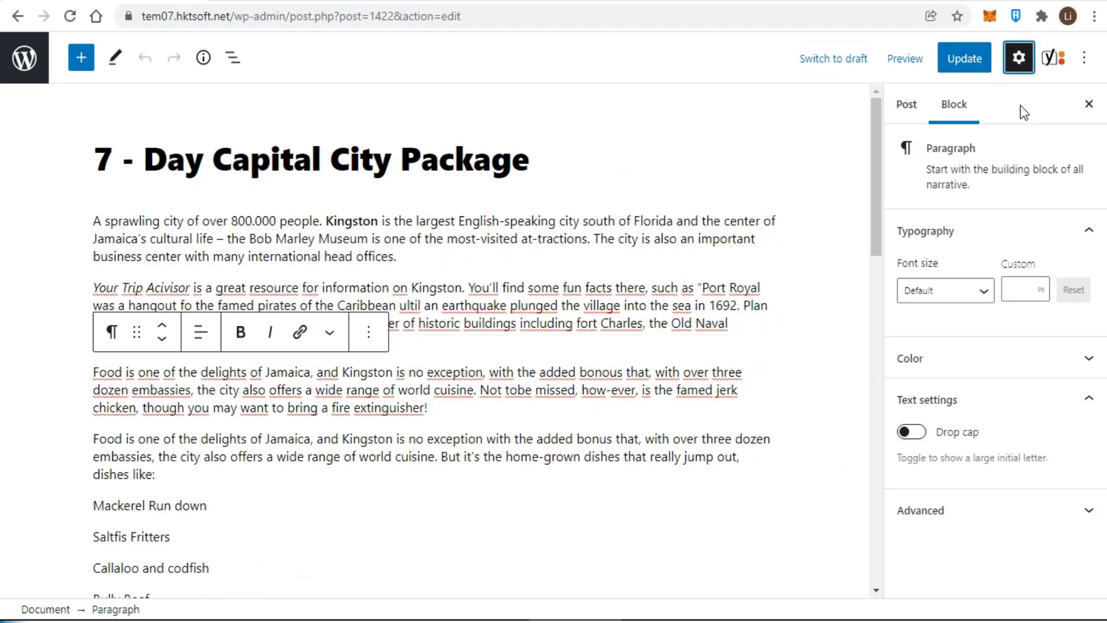
click(906, 104)
scroll(1007, 238, down, 2)
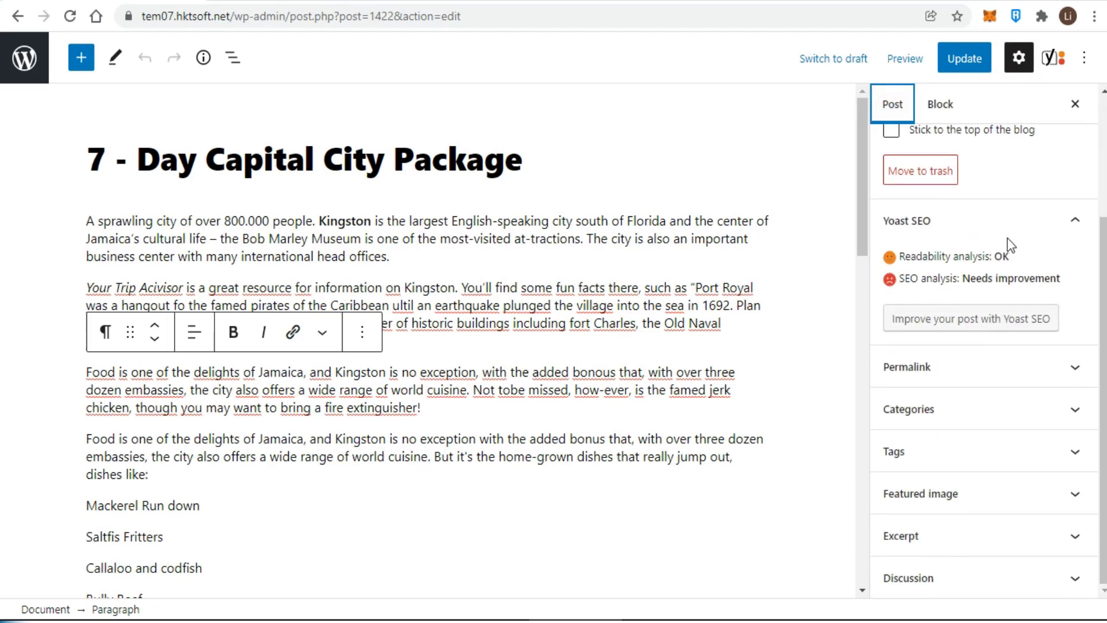
scroll(1008, 245, up, 2)
click(1083, 58)
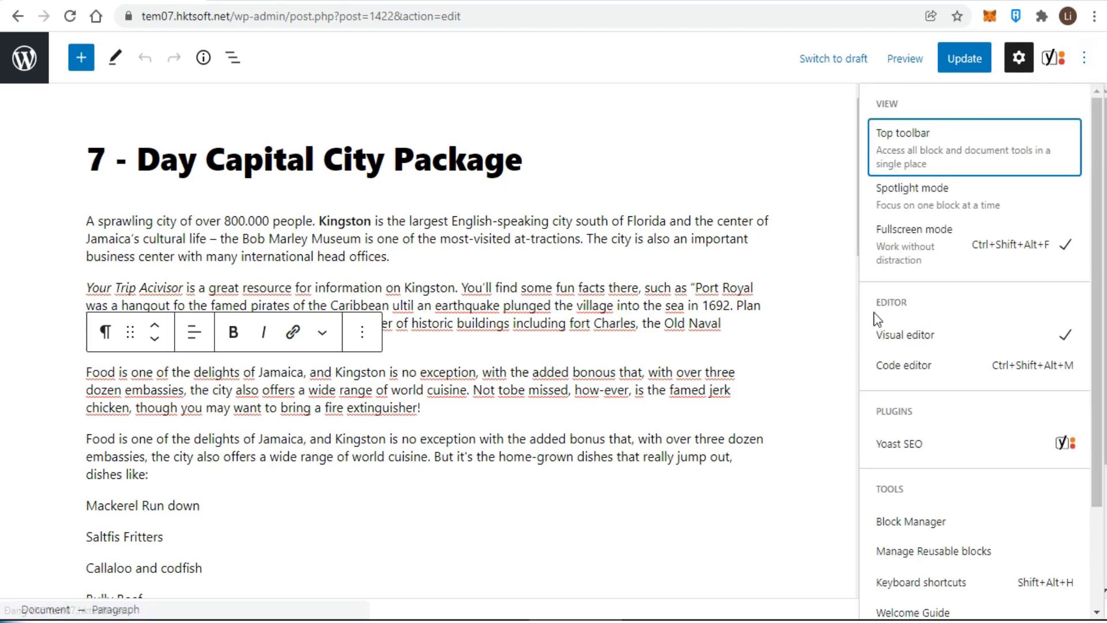
scroll(973, 317, down, 3)
scroll(973, 317, up, 3)
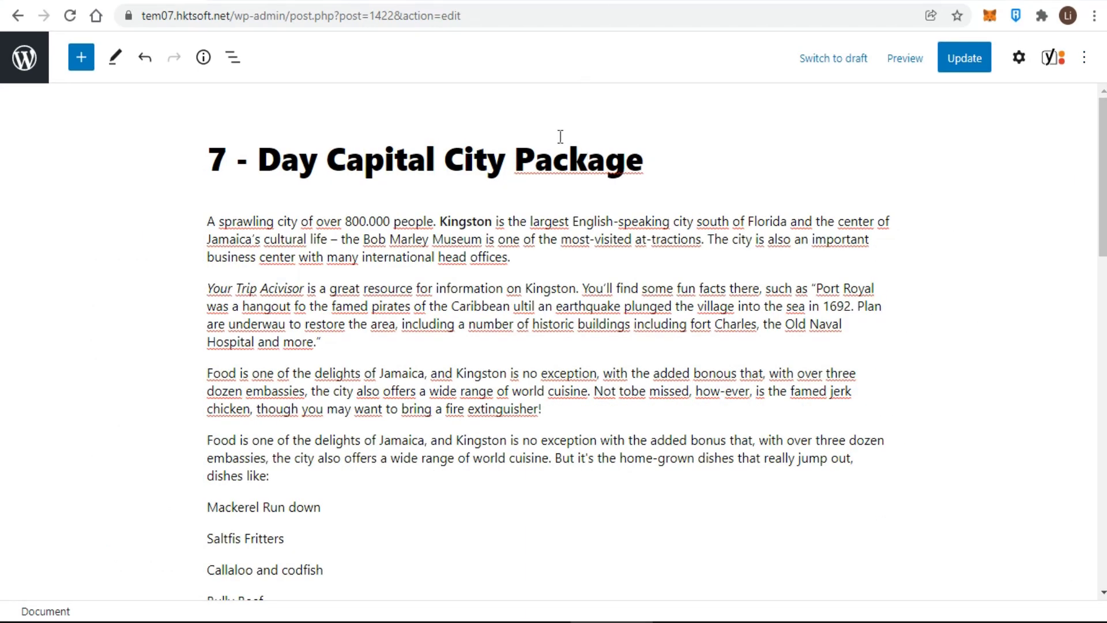
Add an empty block after the Kingston intro, briefly drop in a desktop photo, then undo it.
click(528, 261)
key(Return)
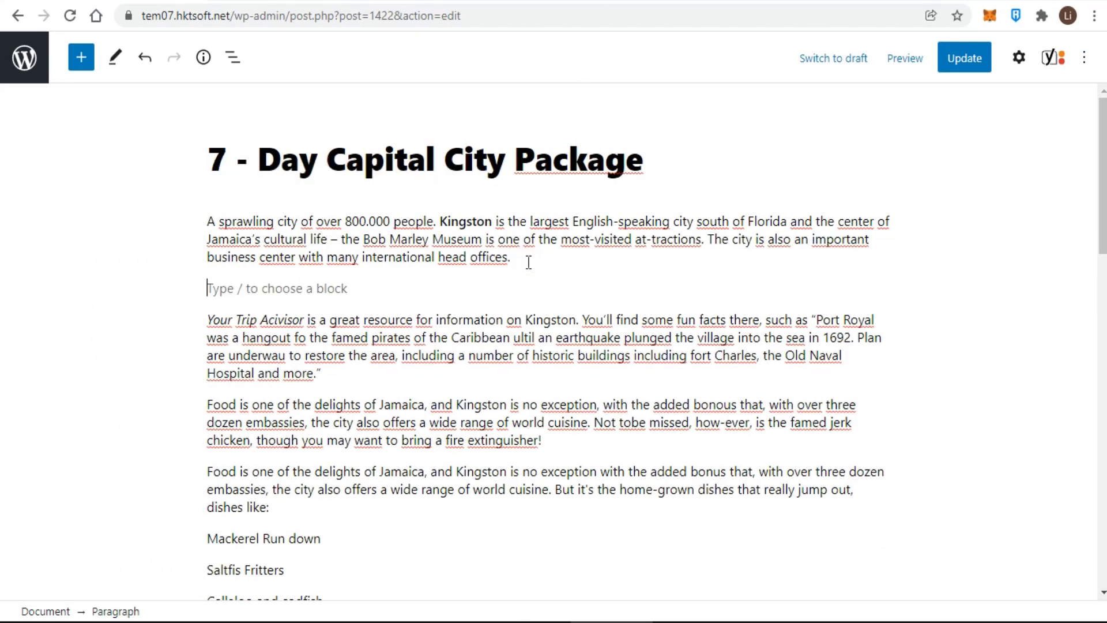
key(super+Down)
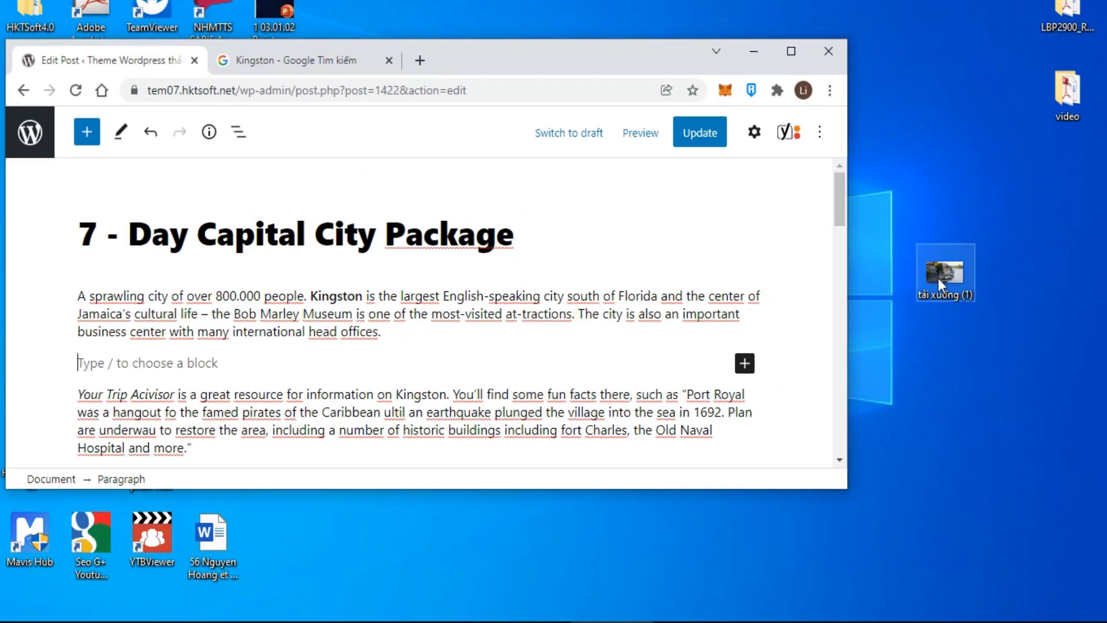
drag(938, 278, 379, 361)
click(791, 52)
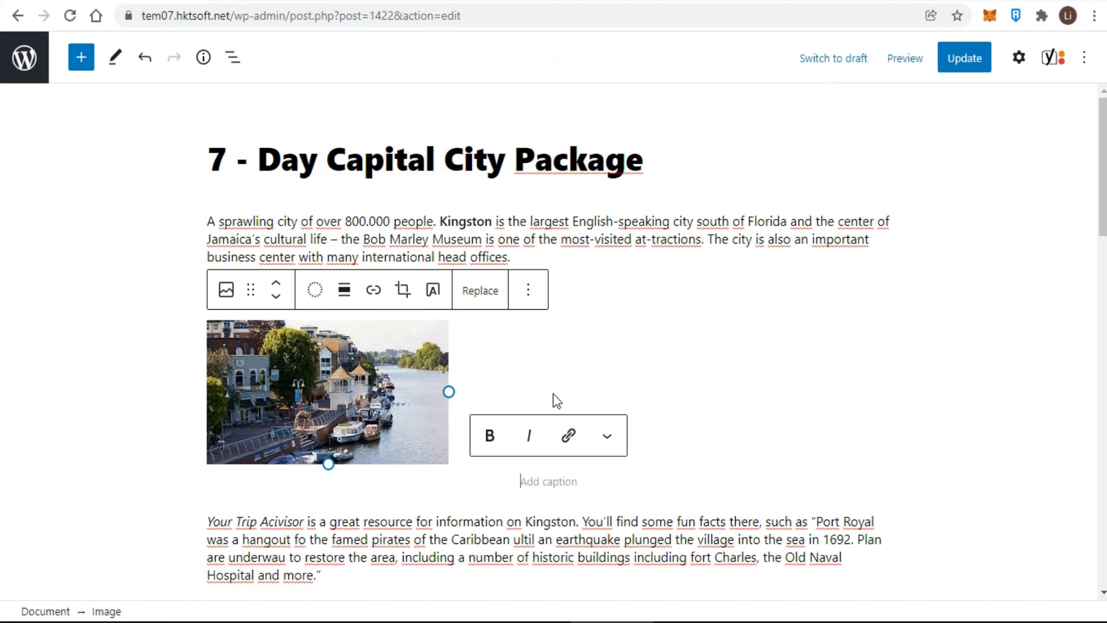
click(610, 361)
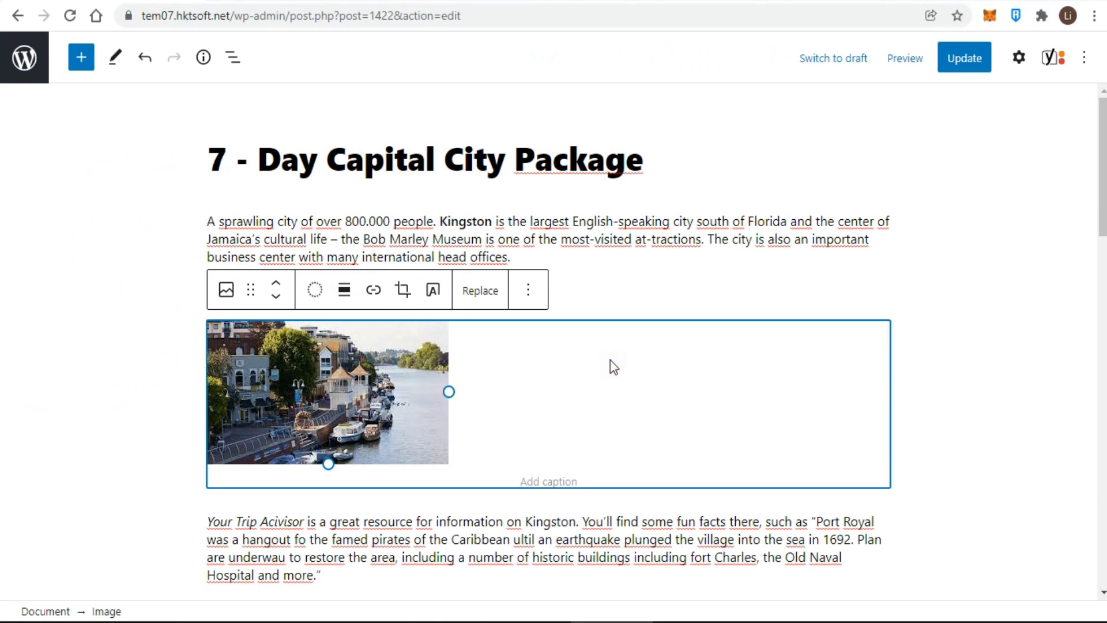
key(ctrl+z)
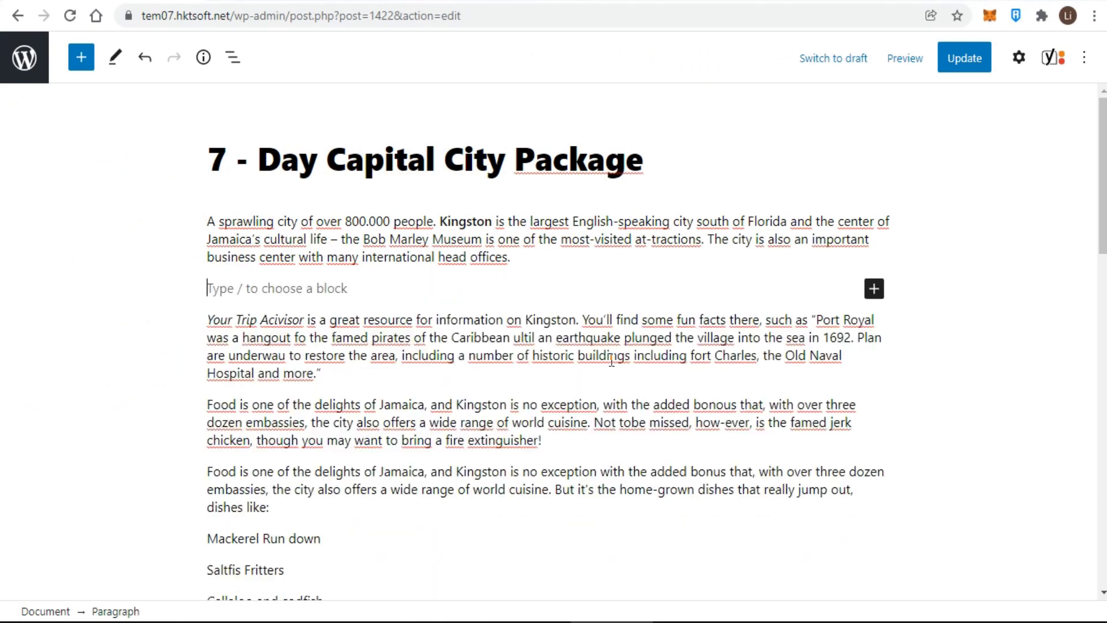
Insert an Image block from the block library, then delete it again.
click(81, 58)
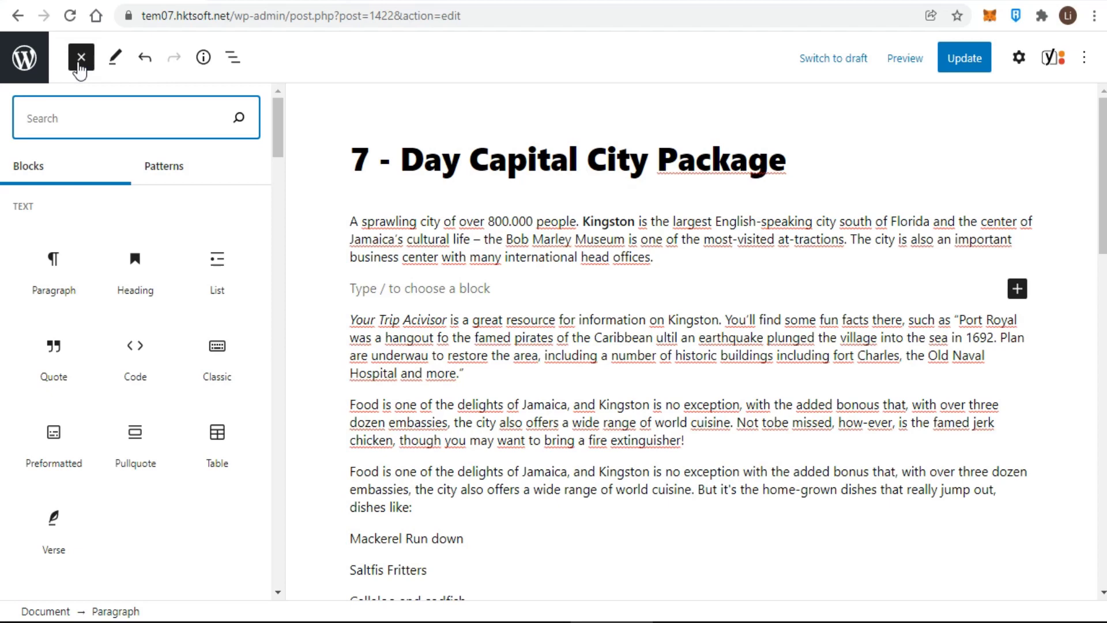
scroll(101, 277, down, 4)
click(64, 424)
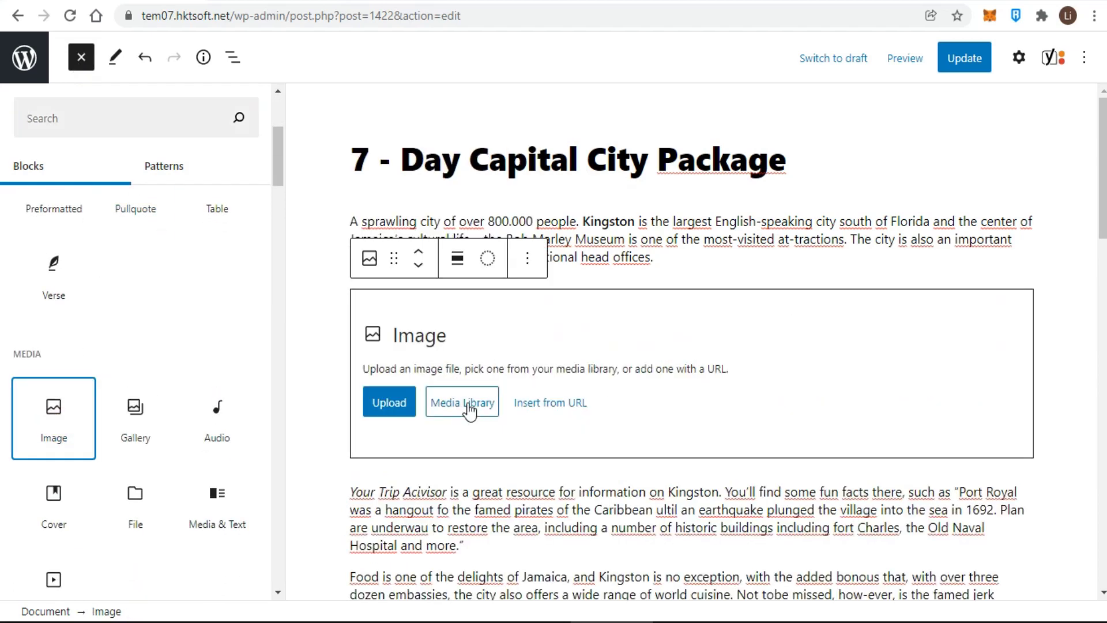
click(1002, 392)
key(BackSpace)
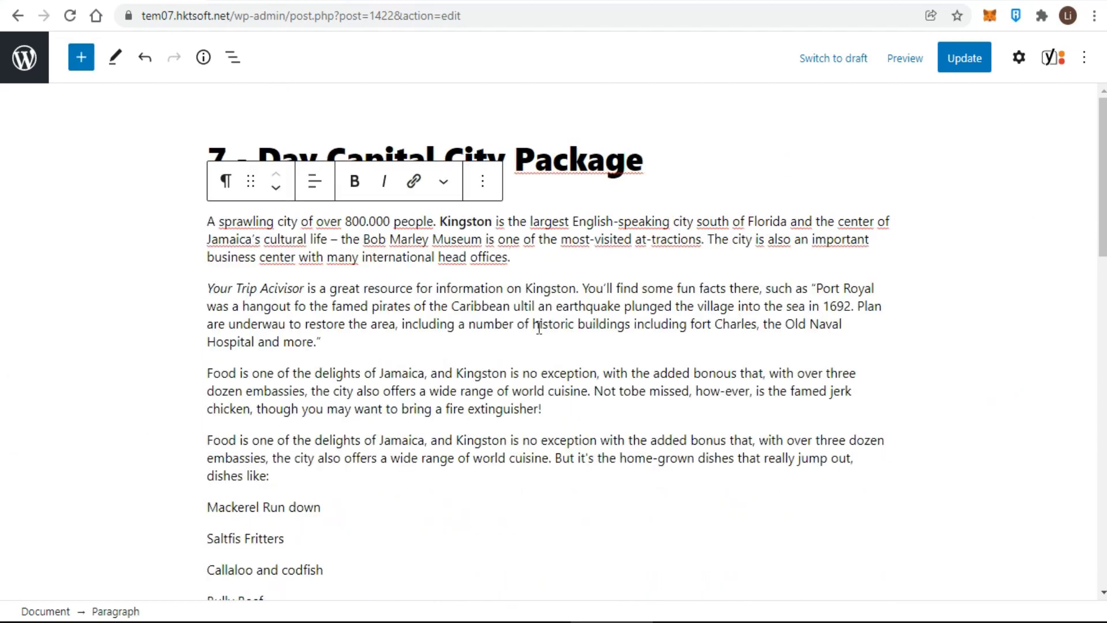
Add a paragraph after the intro and turn it into an Image block with /image.
key(Return)
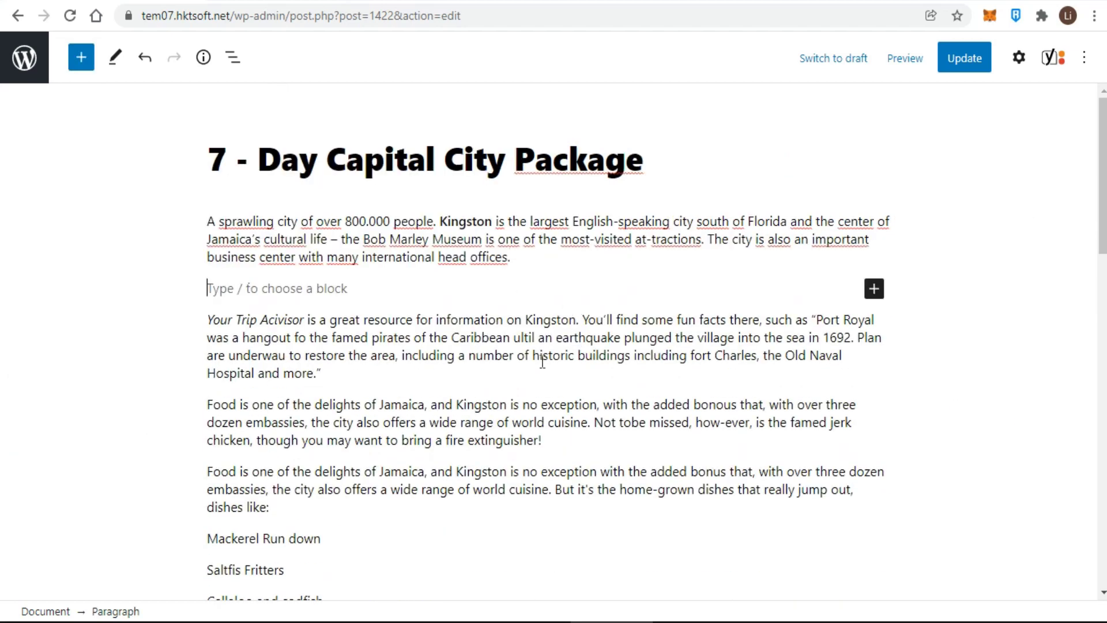
text(/i)
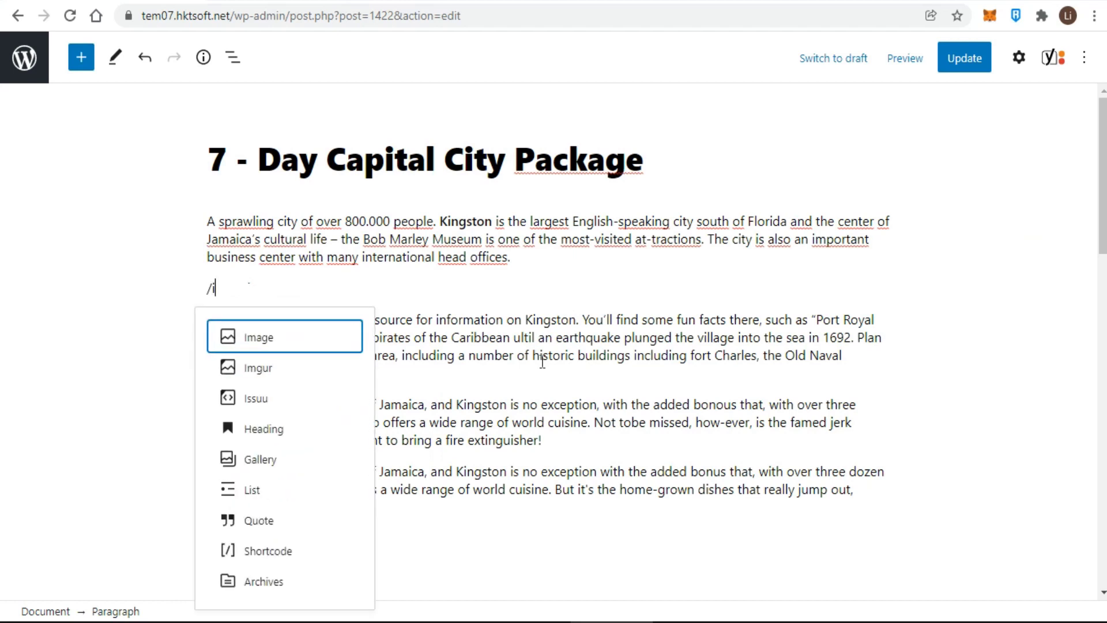
text(mage)
key(Return)
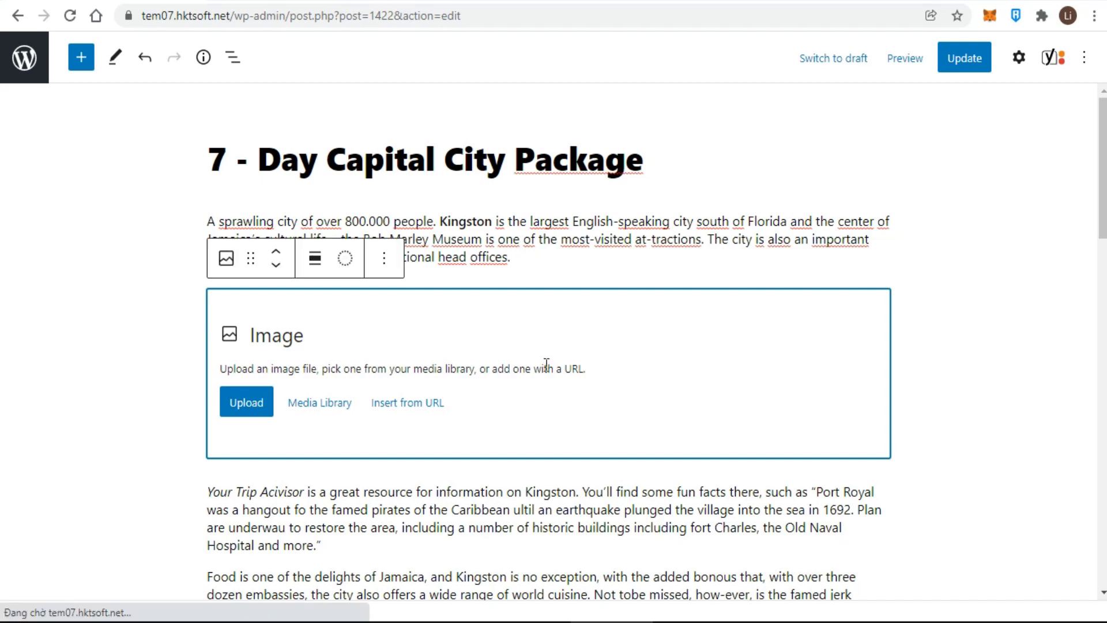
Upload 'tải xuống (1)' from Desktop > New folder into the Image block.
click(246, 406)
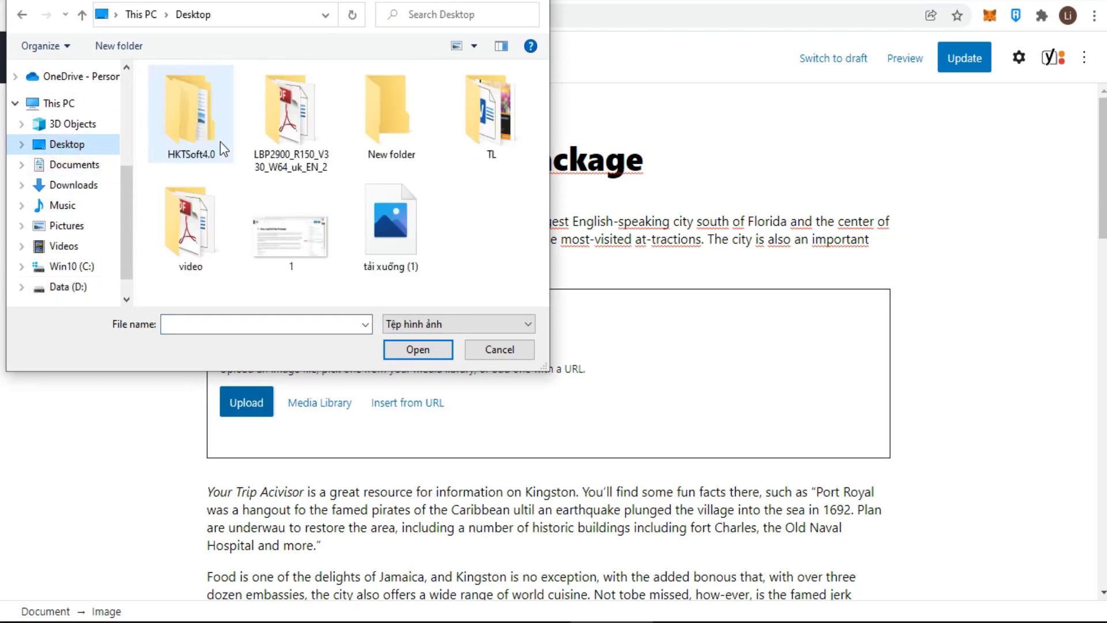
double_click(378, 127)
click(346, 121)
click(410, 350)
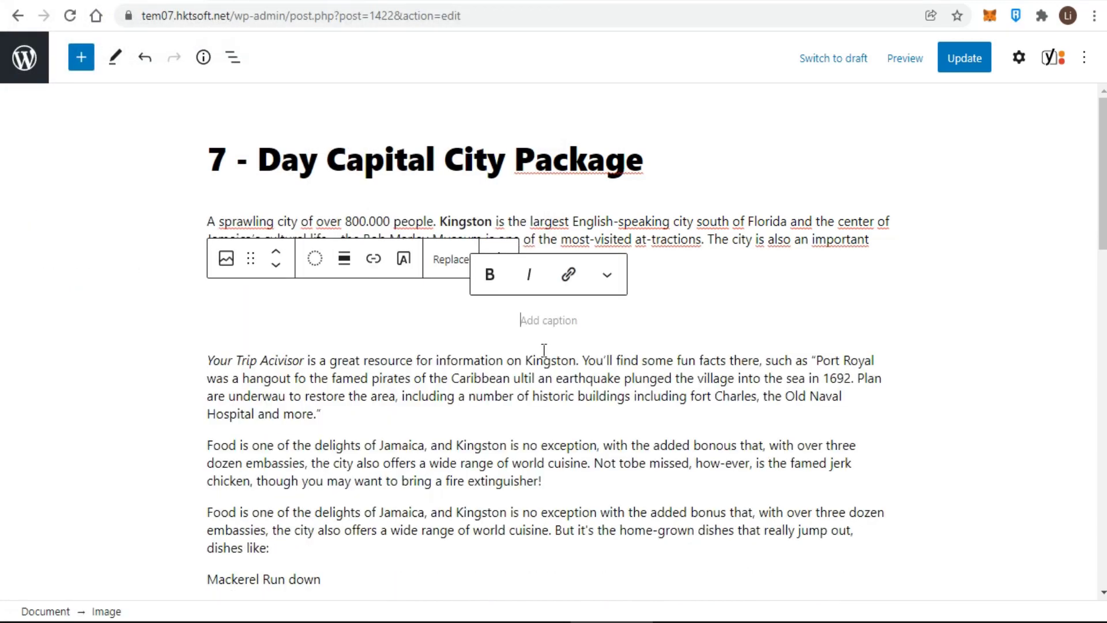
Recreate the Image block with /i and fill it with tai-xuong-1-8.jpg from the Media Library.
key(BackSpace)
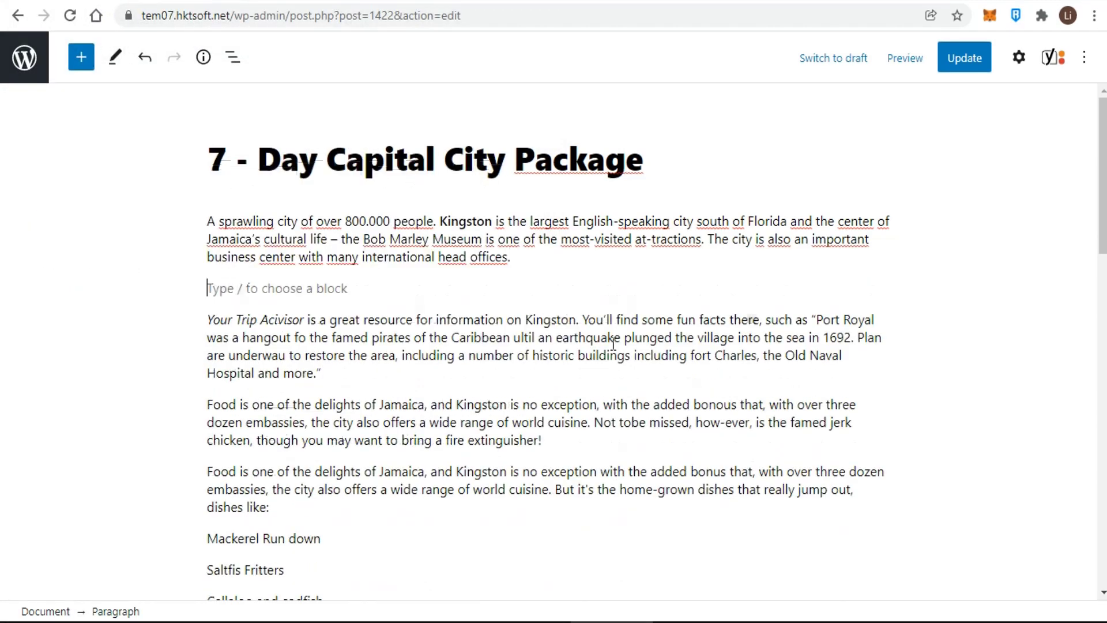
text(/i)
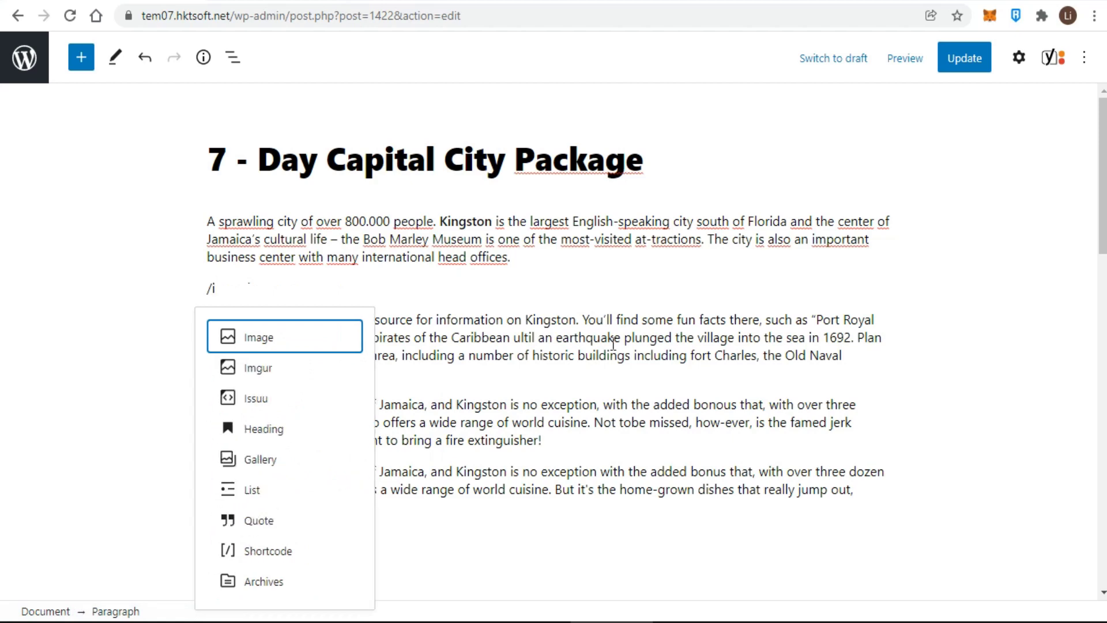
key(Return)
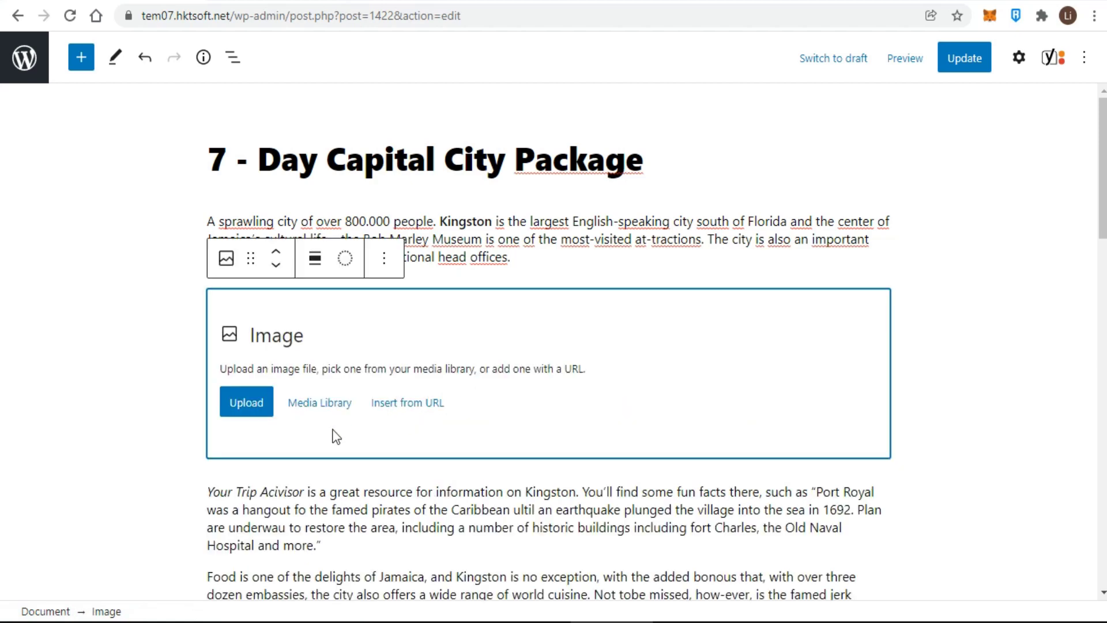
click(325, 407)
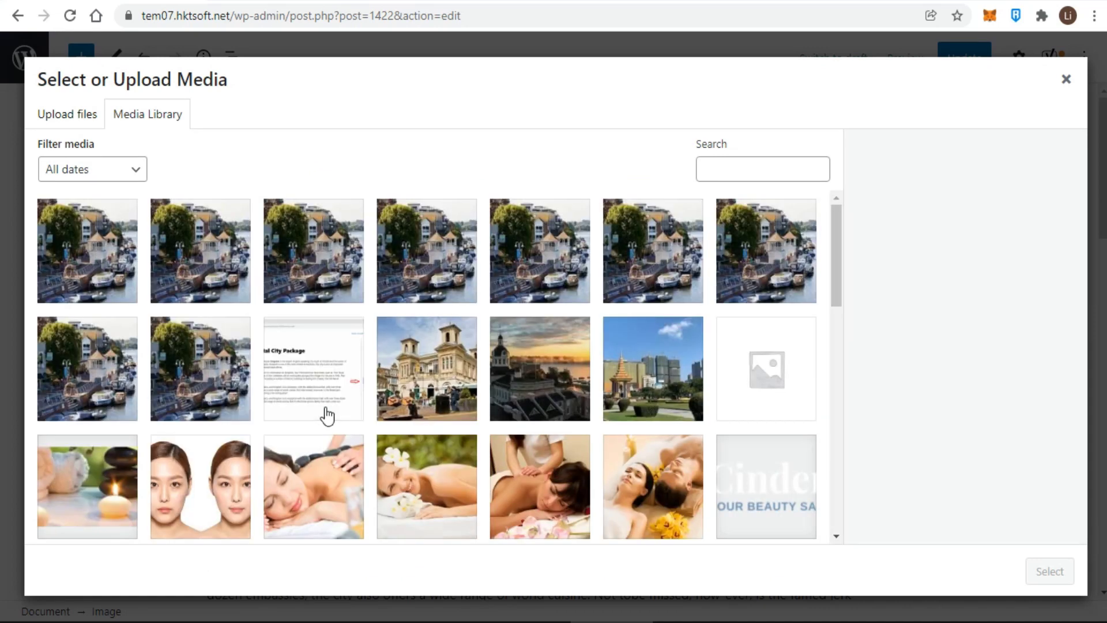
click(73, 266)
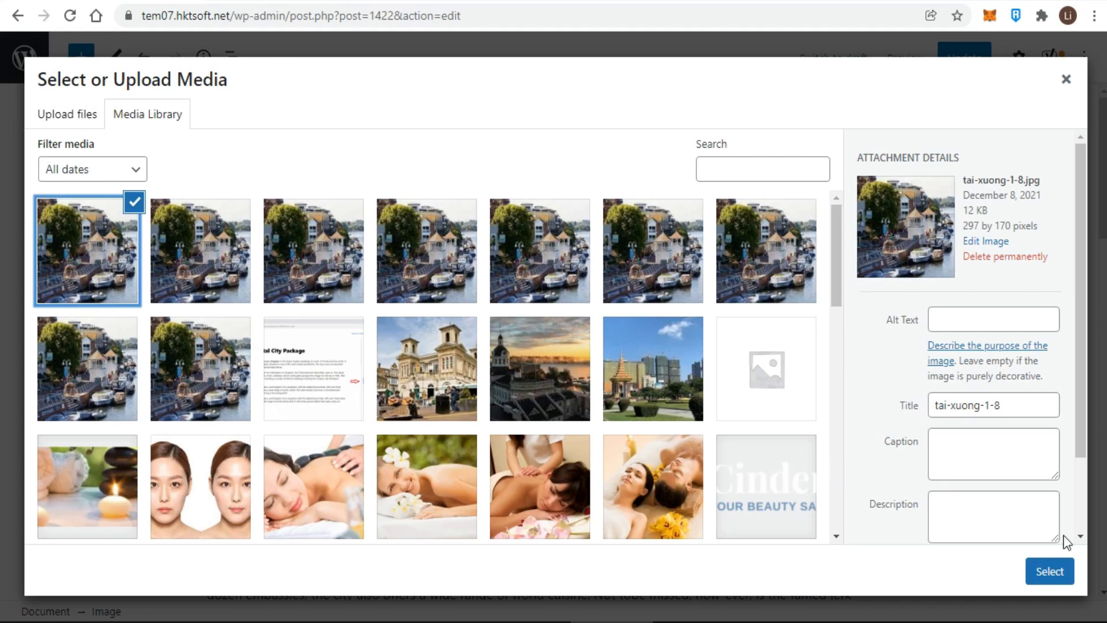
click(1049, 571)
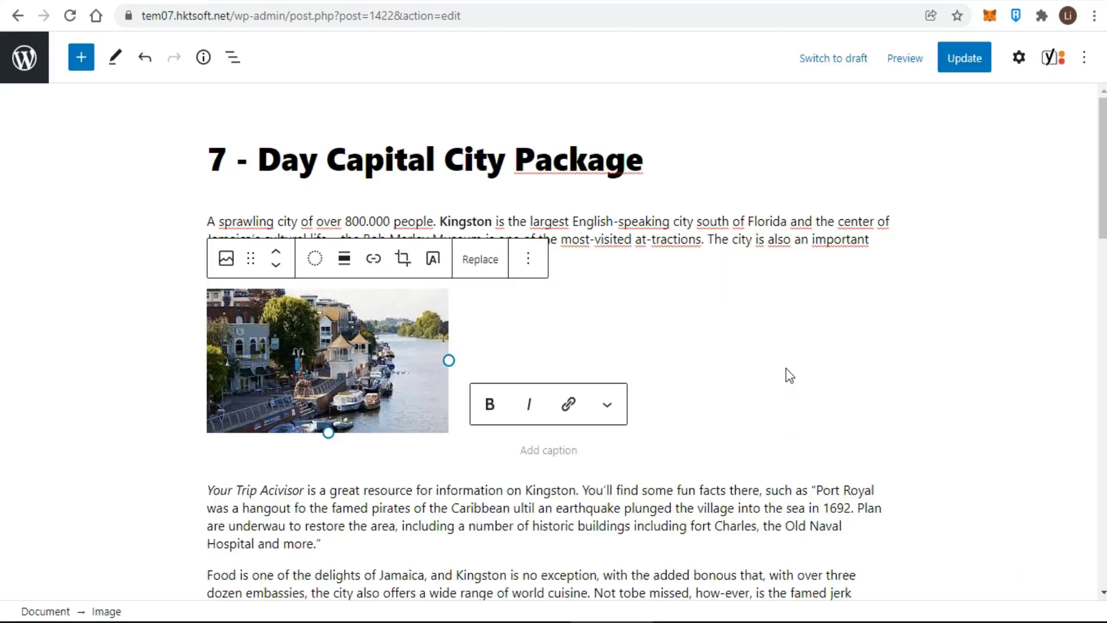
click(716, 374)
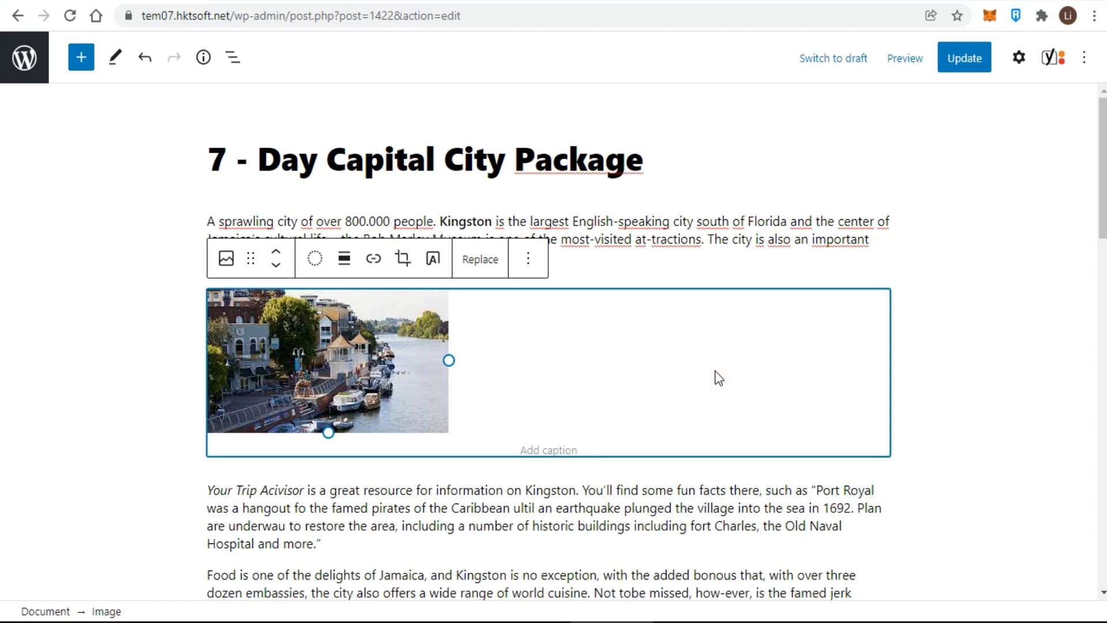
Delete the library photo's block and insert a fresh Image block with /im.
key(Delete)
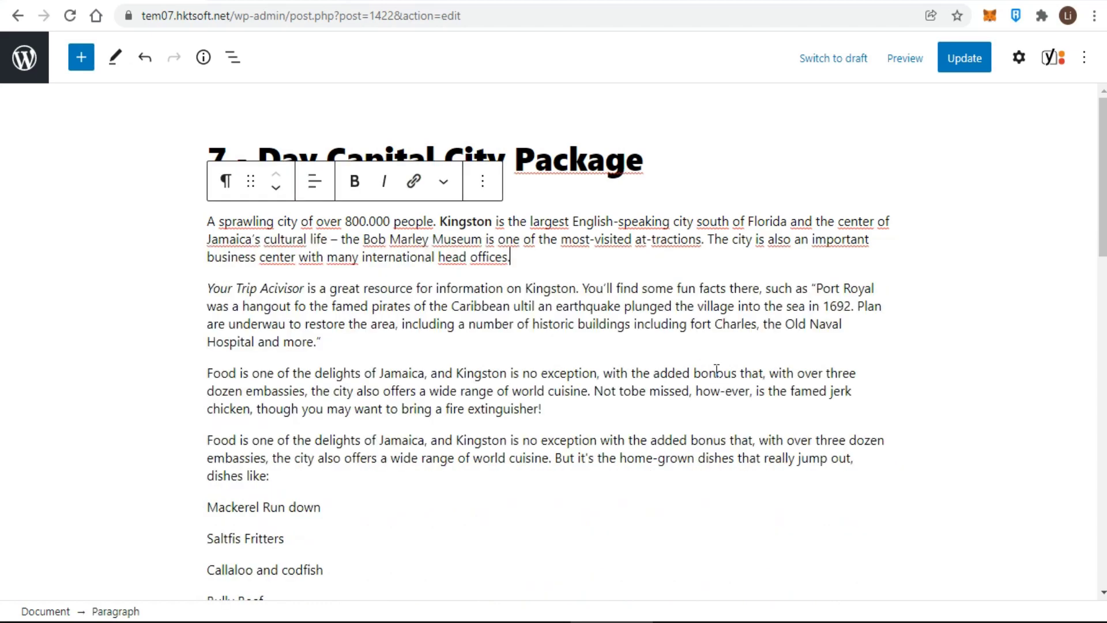
key(Return)
text(/im)
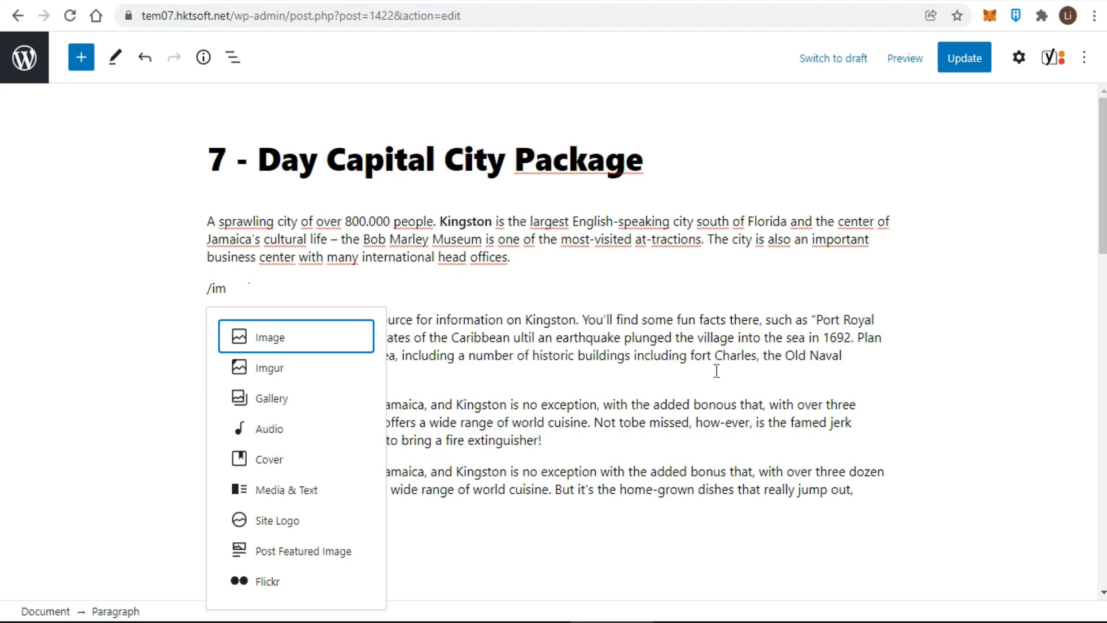
key(Return)
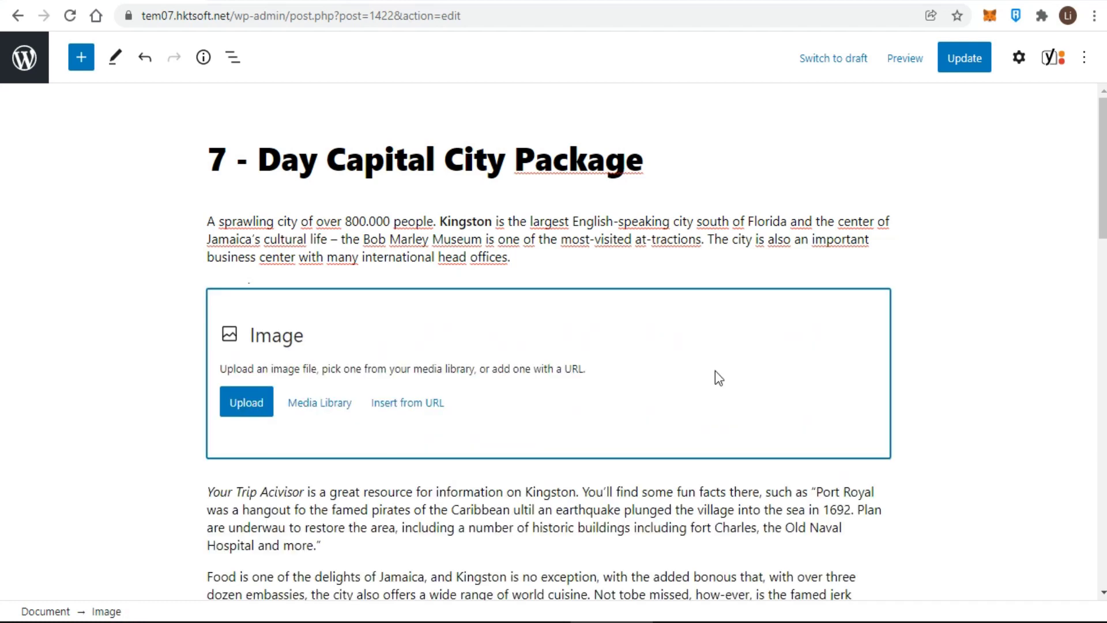
Load the Kingston riverside photo into it from the copied Google image URL.
click(416, 408)
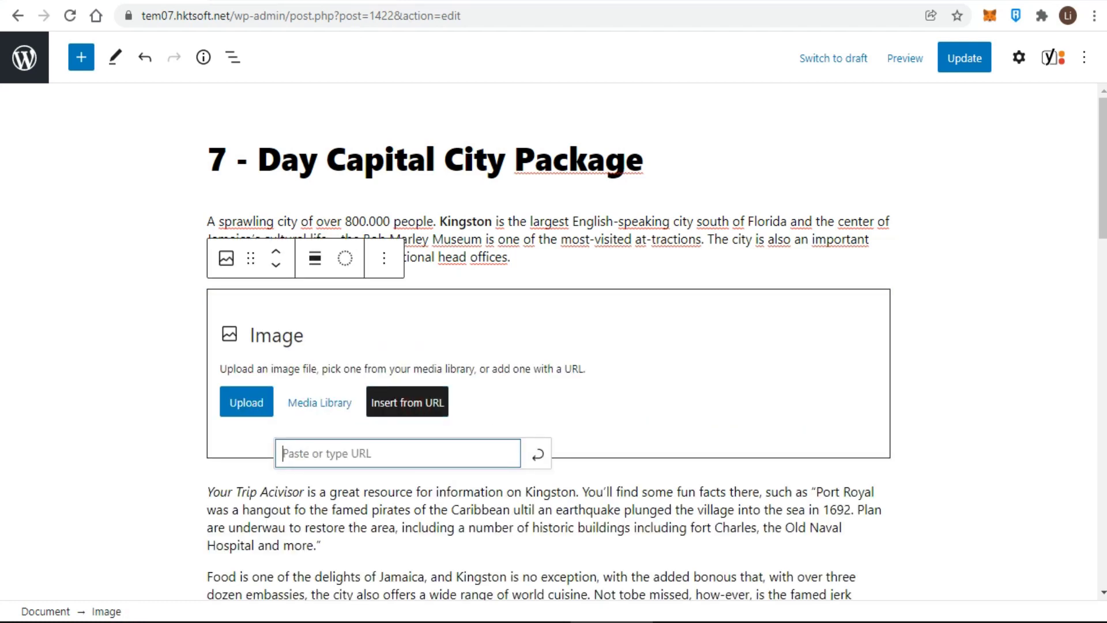
key(ctrl+Tab)
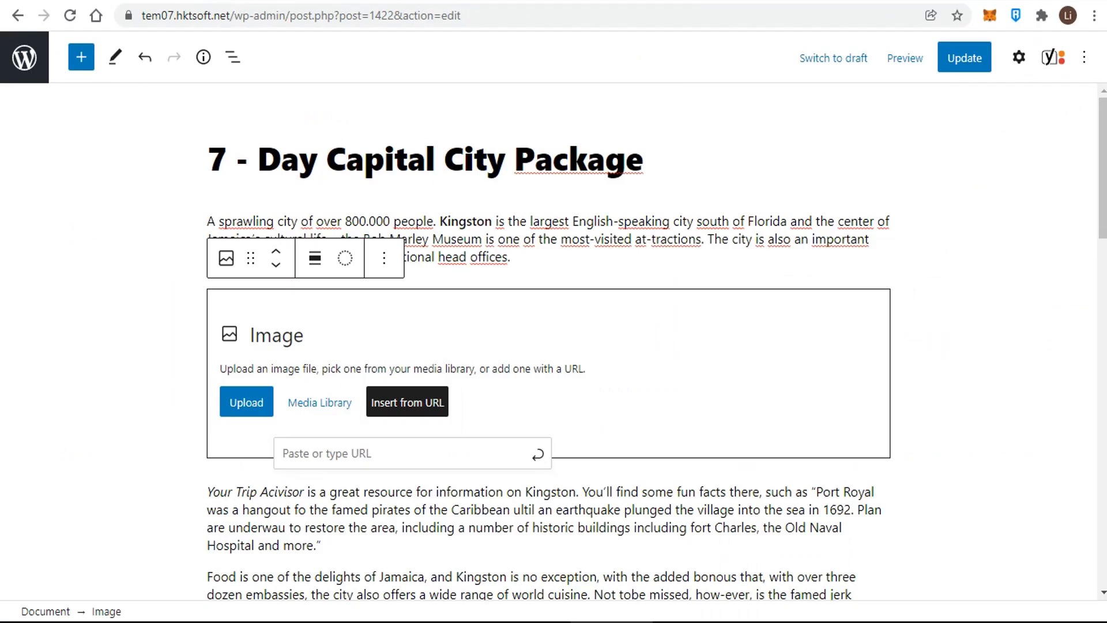
click(393, 453)
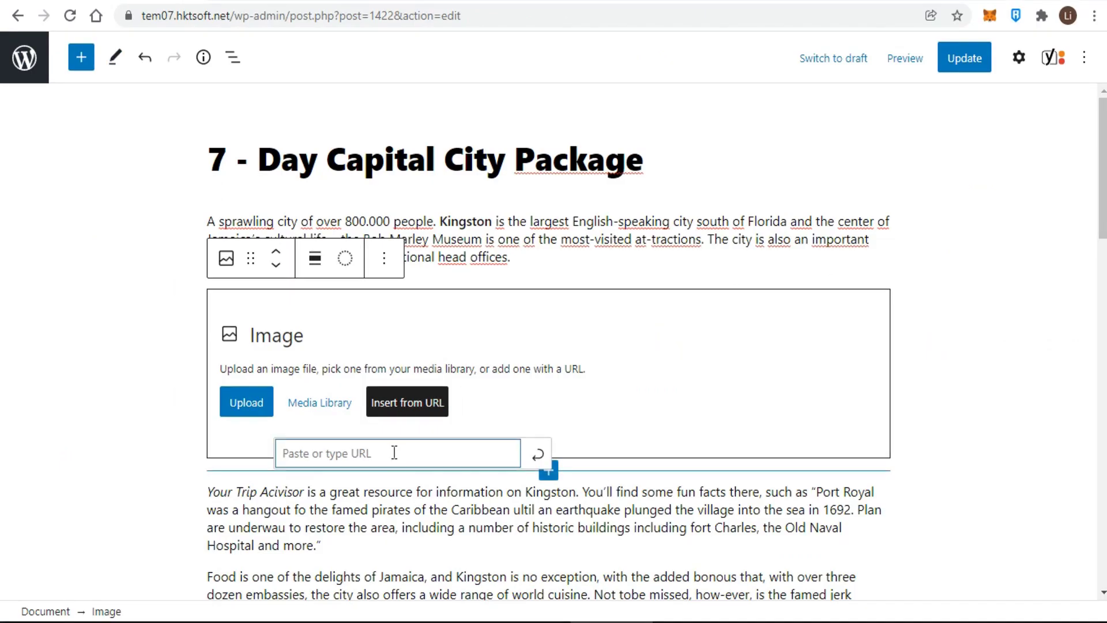
key(ctrl+v)
click(537, 454)
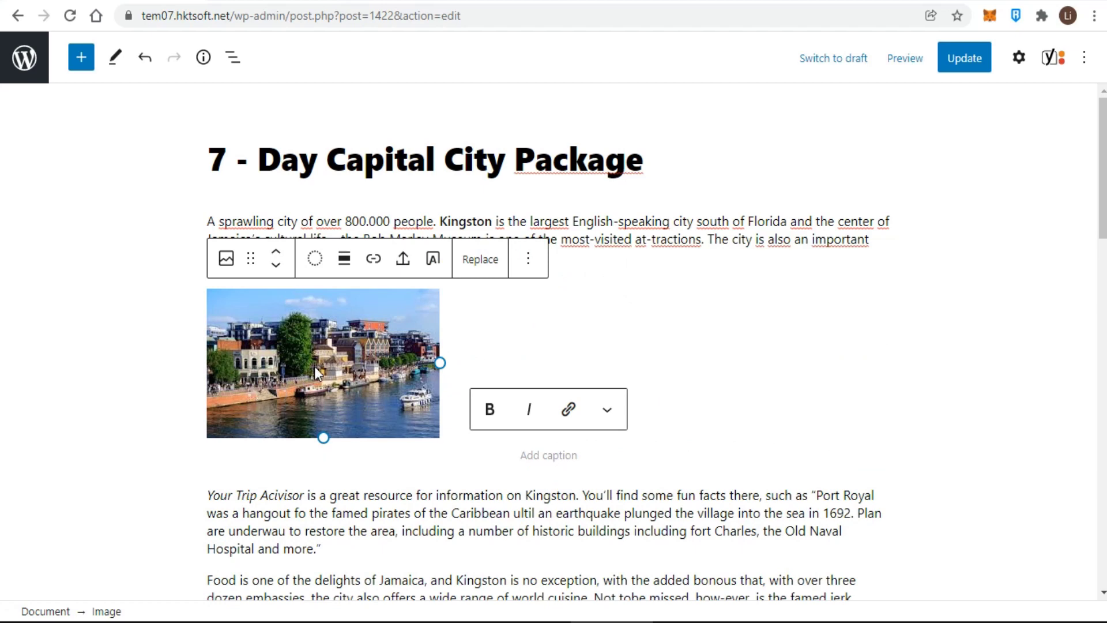
Set the riverside photo's alignment to Align center and deselect it.
click(344, 268)
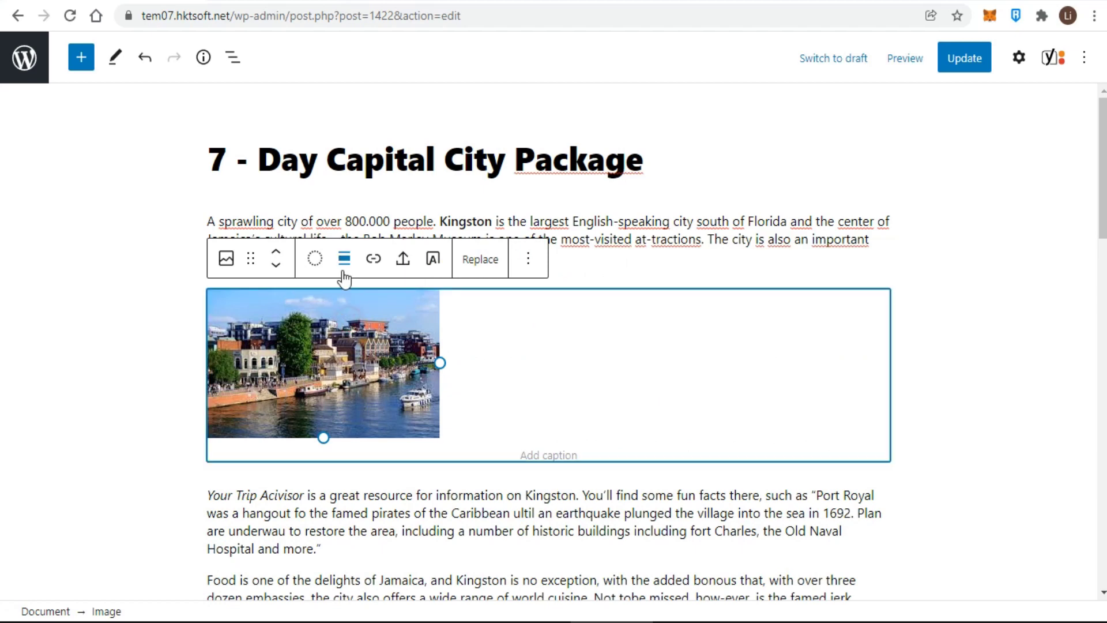
click(363, 349)
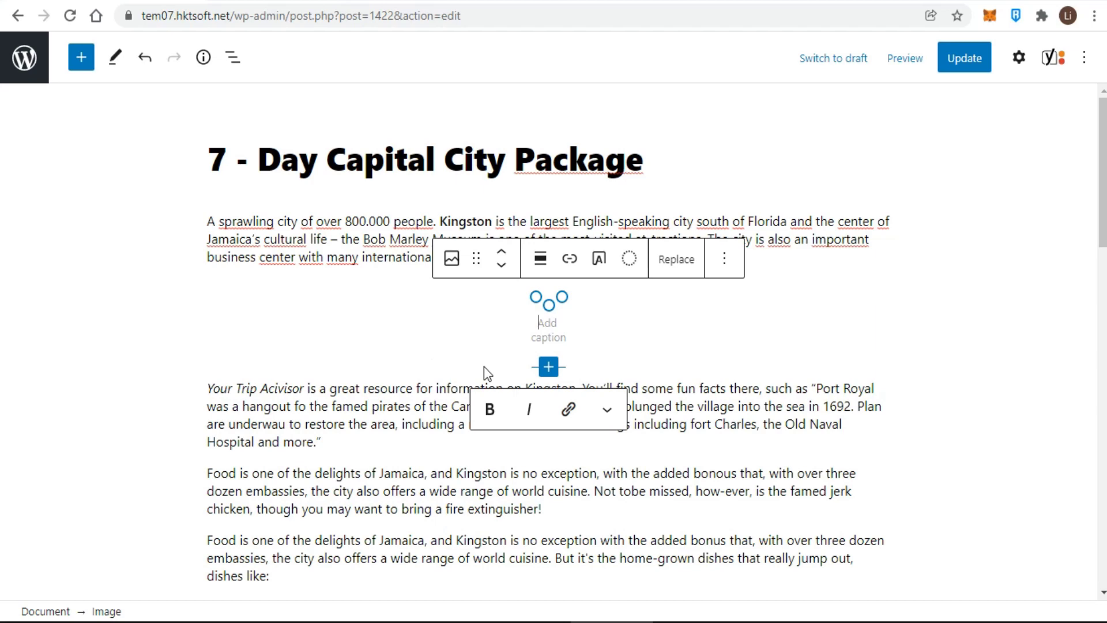
click(587, 161)
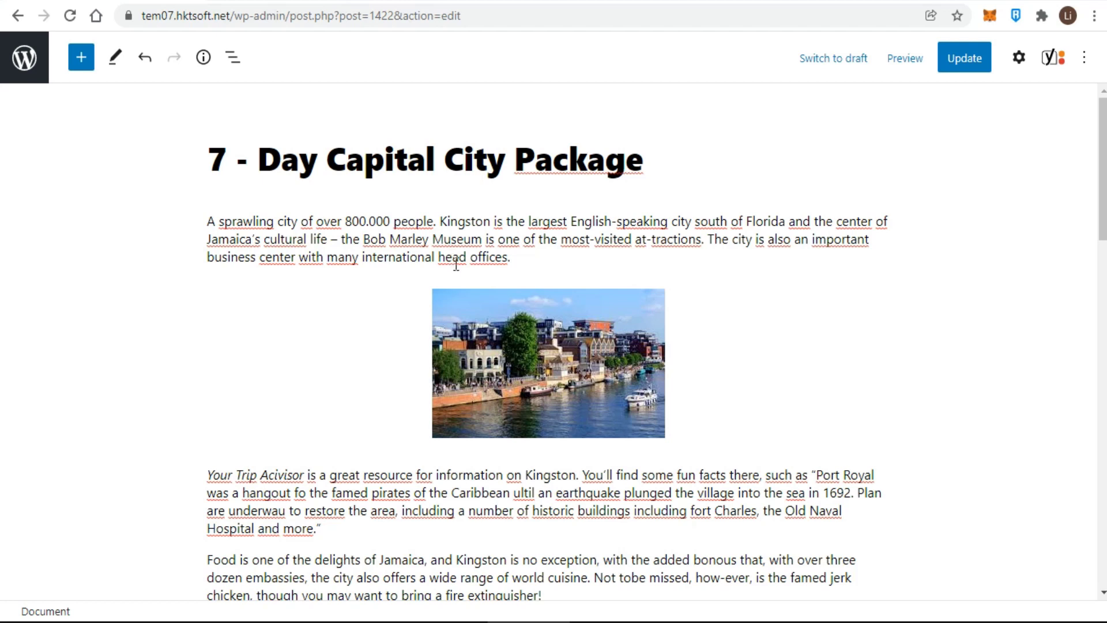
Remove italics from 'Your Trip Acivisor', bold 'Kingston', then re-italicise 'Your Trip Acivisor'.
click(258, 473)
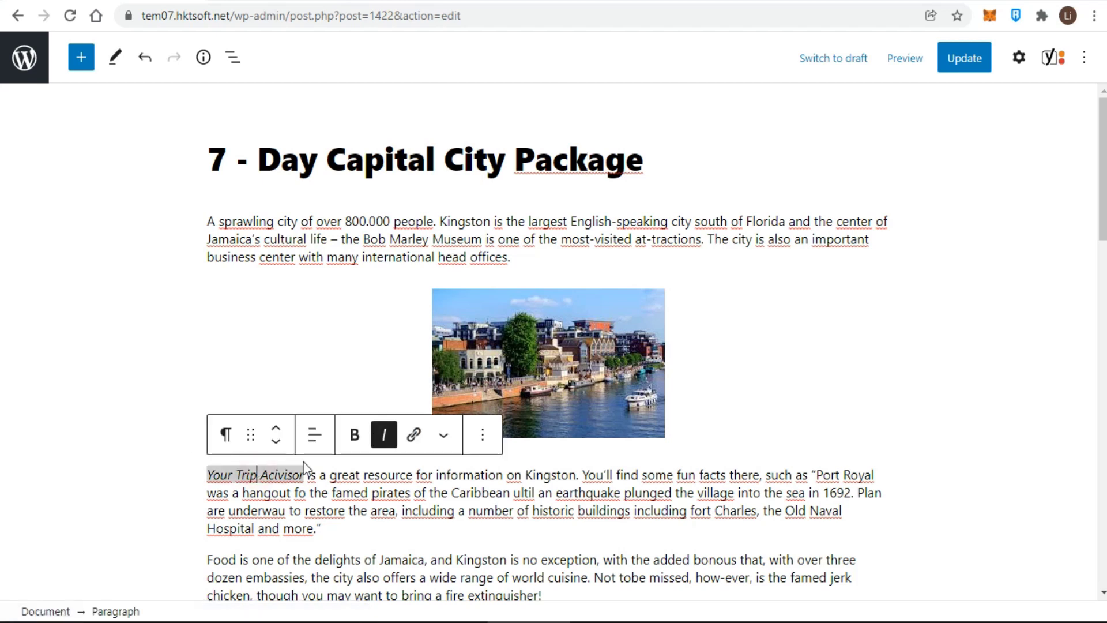
click(383, 434)
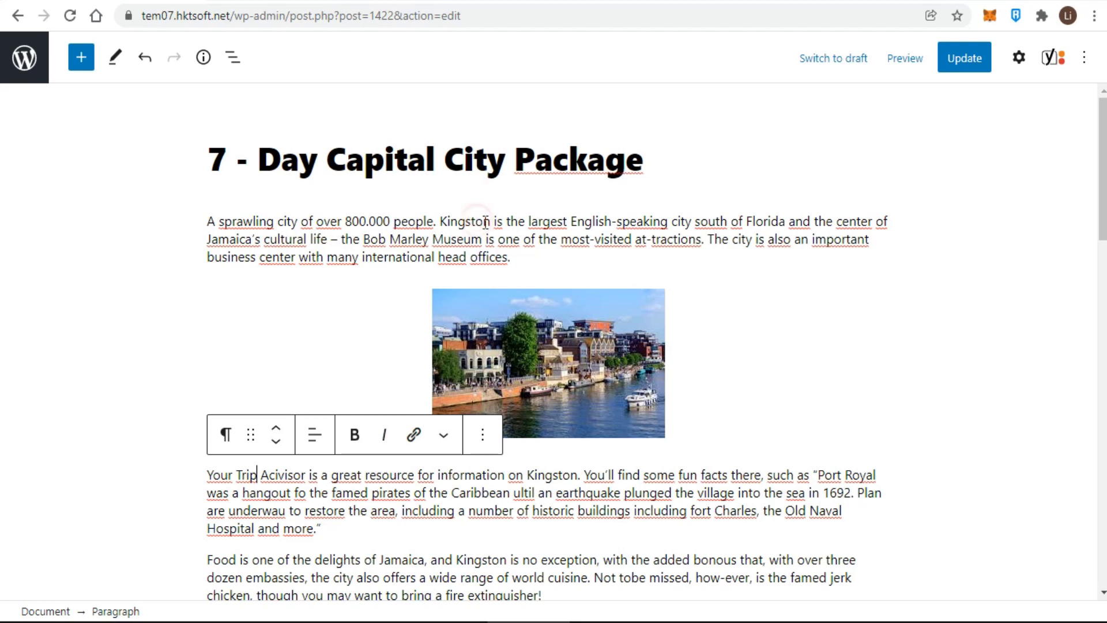
drag(489, 222, 434, 214)
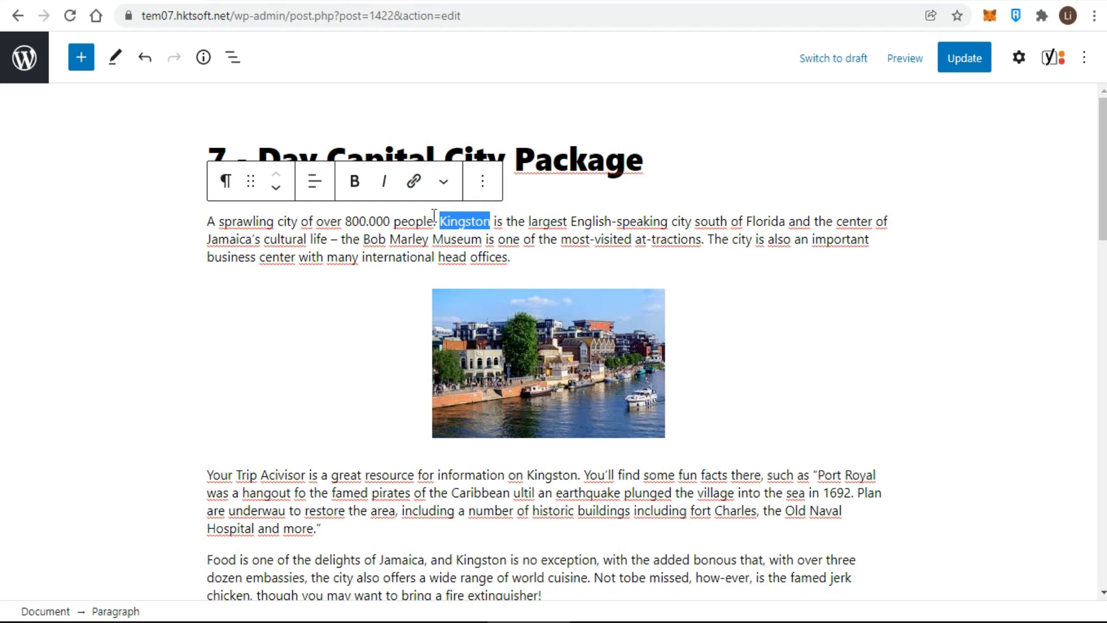
click(354, 181)
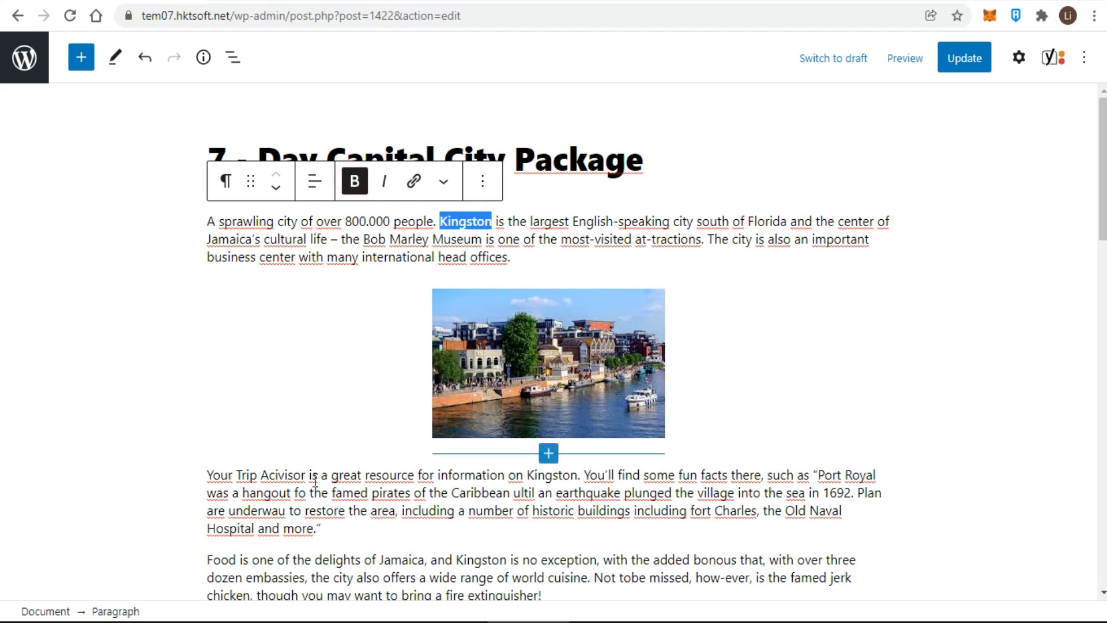
drag(305, 475, 207, 475)
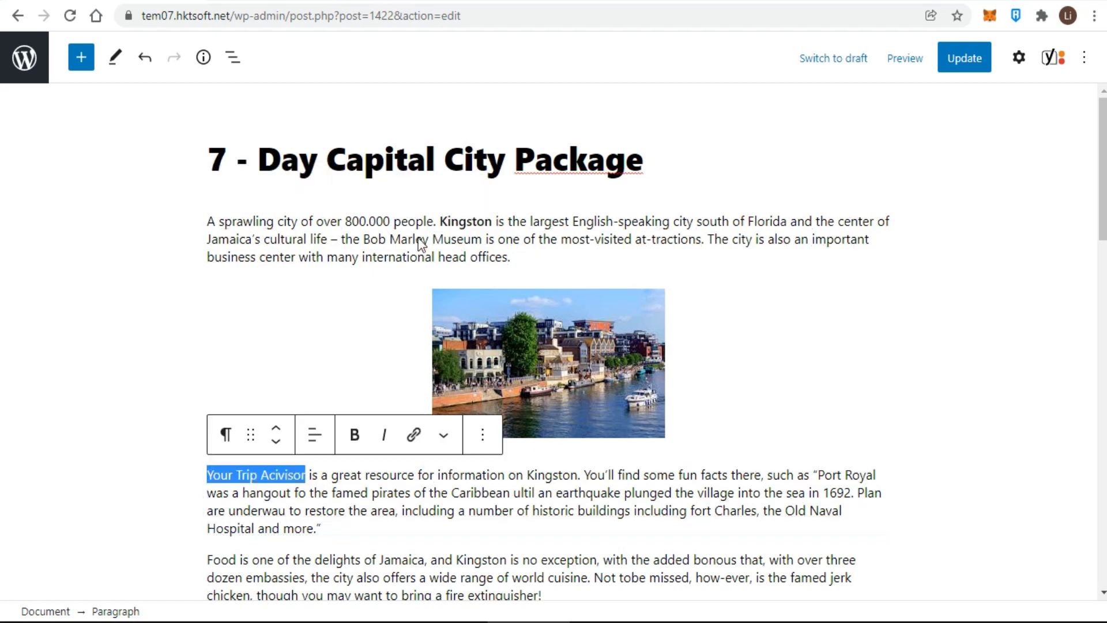
click(384, 434)
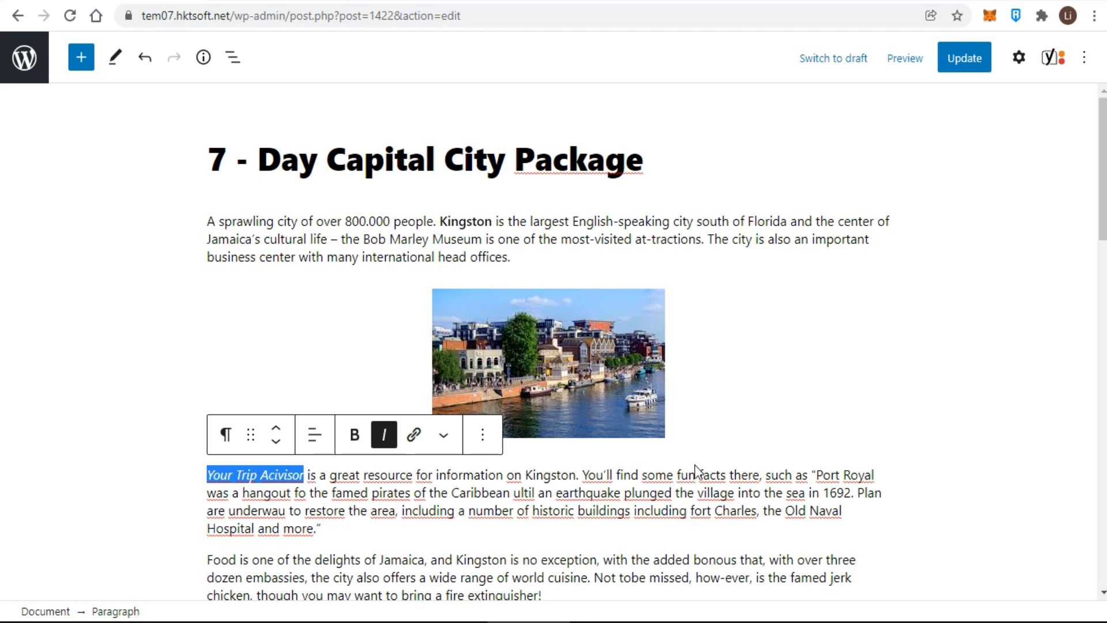
click(1086, 65)
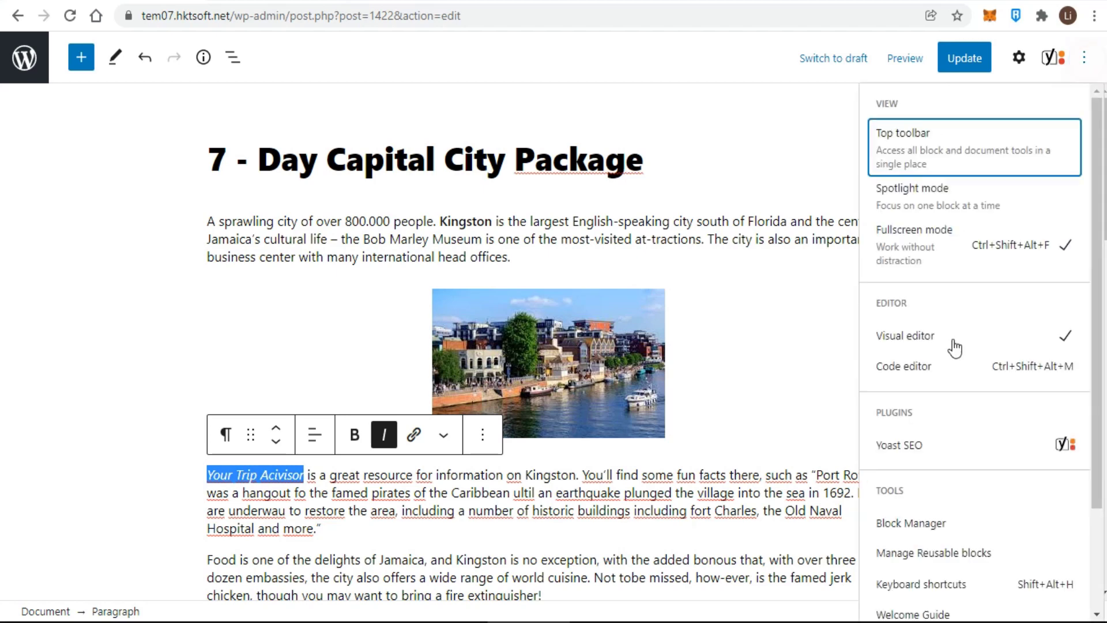
scroll(960, 392, down, 3)
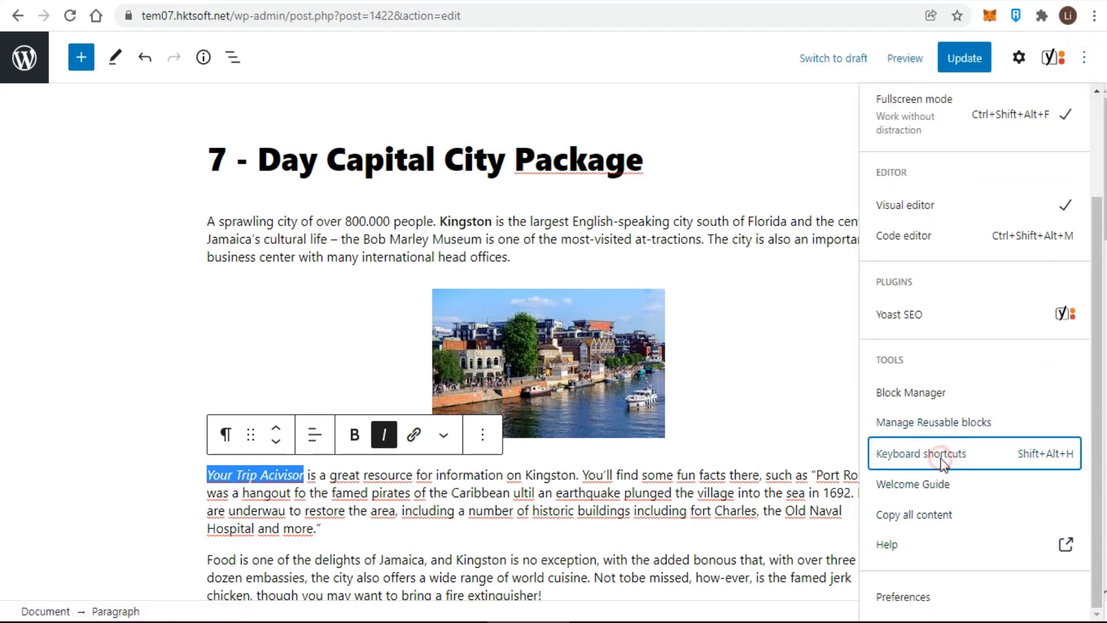
click(936, 455)
scroll(661, 284, down, 3)
scroll(661, 285, down, 5)
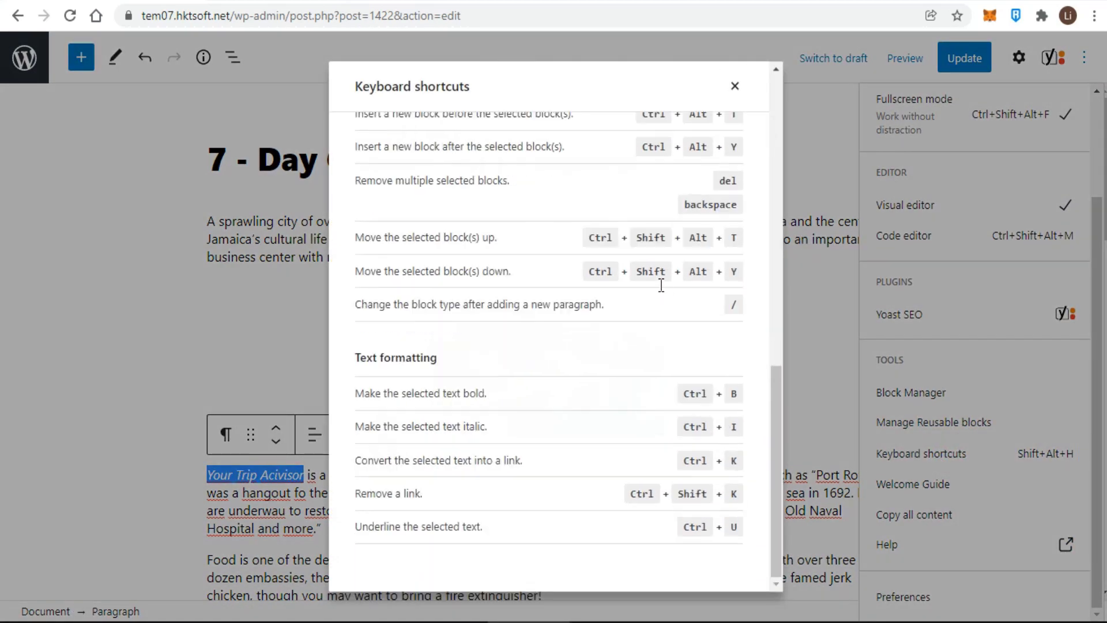
click(735, 86)
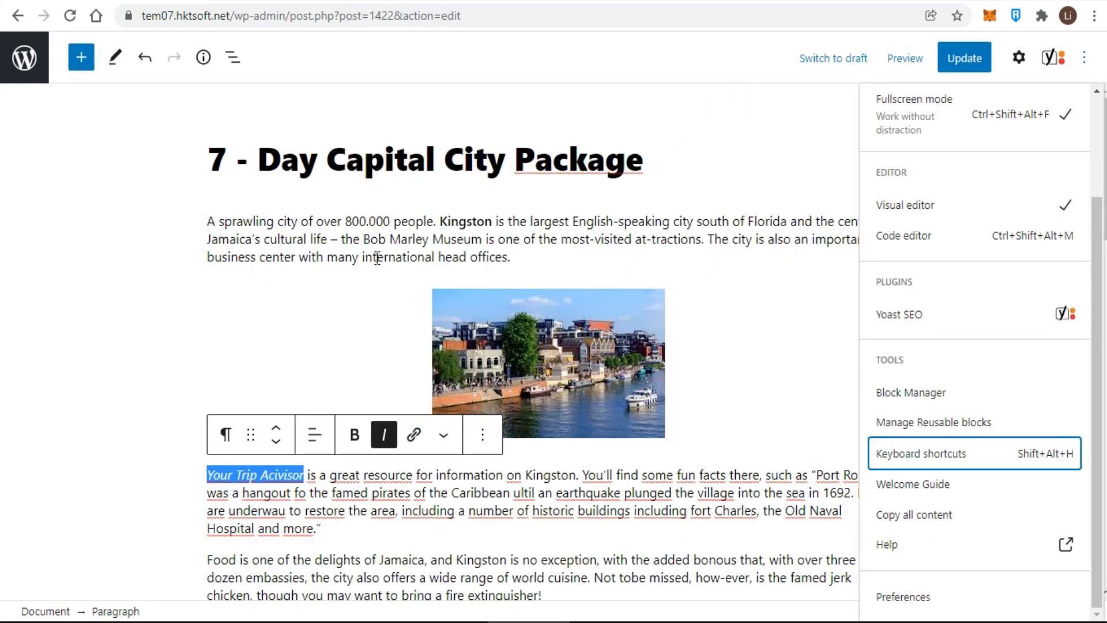
double_click(465, 222)
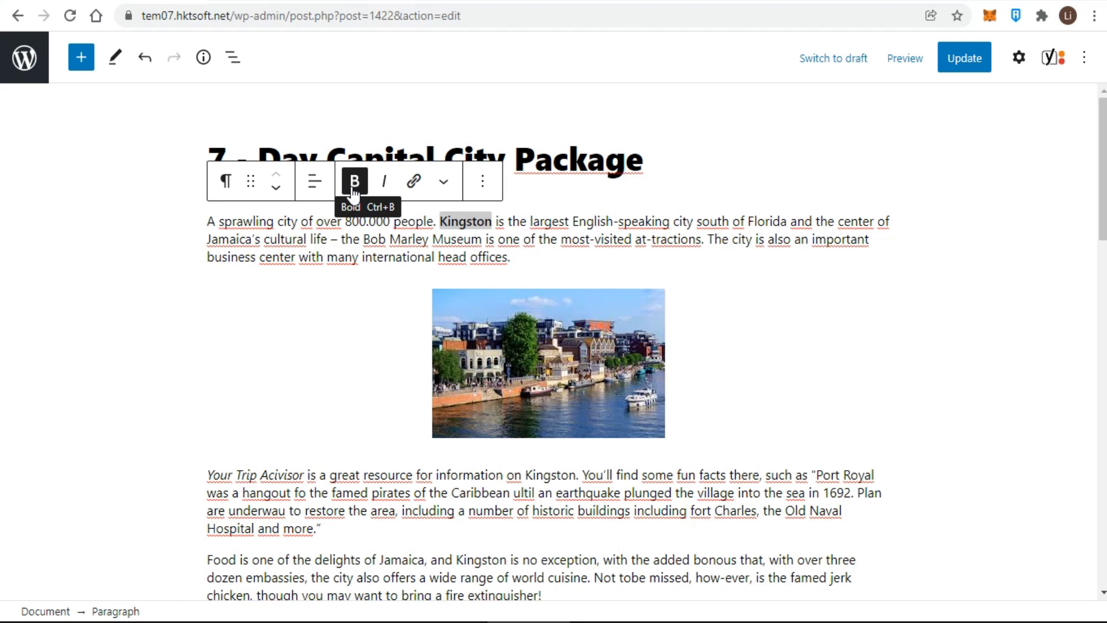
click(436, 222)
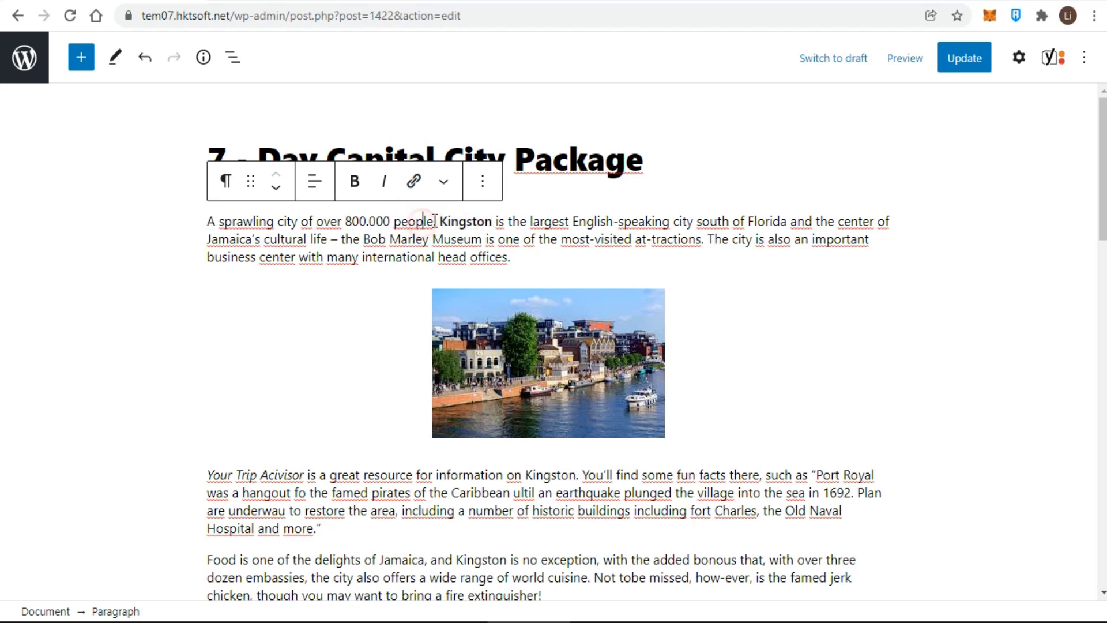
drag(436, 222, 202, 219)
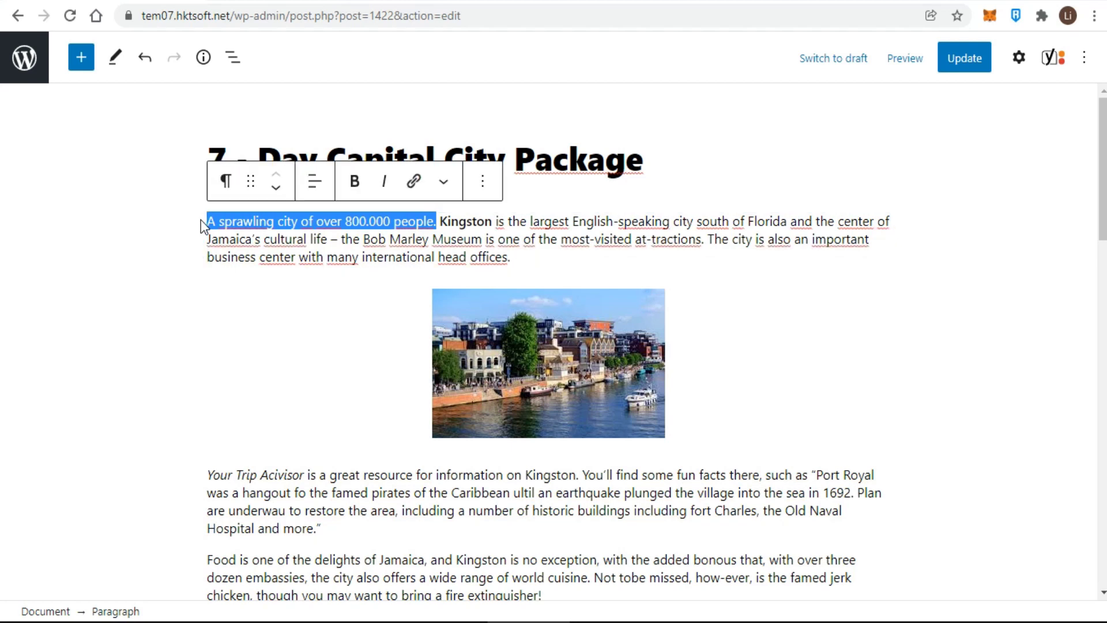
key(ctrl+u)
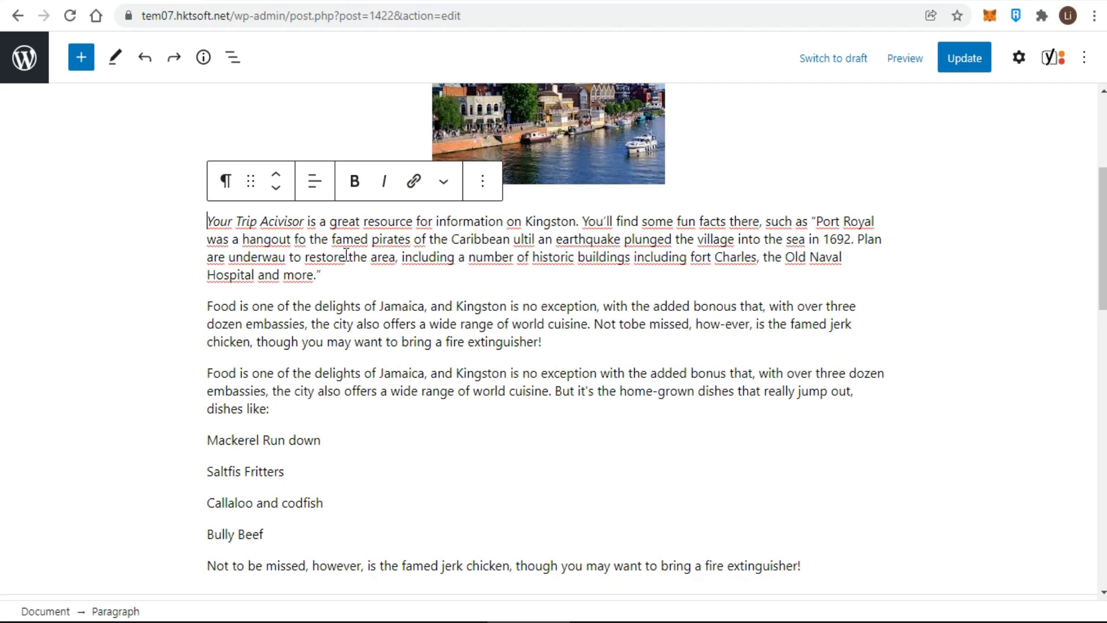
scroll(353, 294, up, 5)
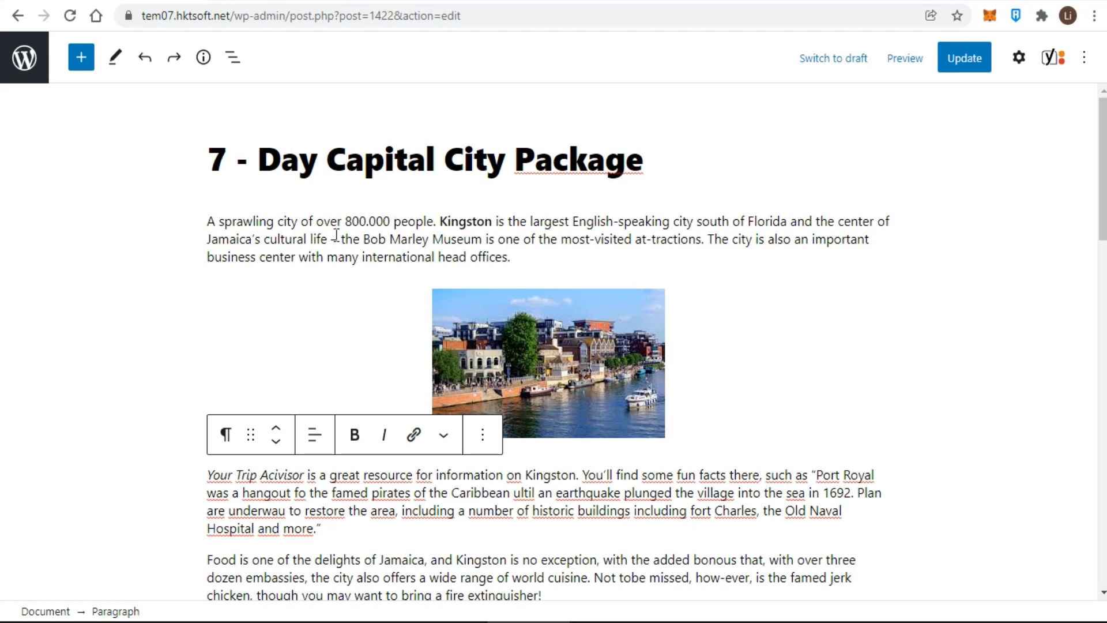
click(458, 271)
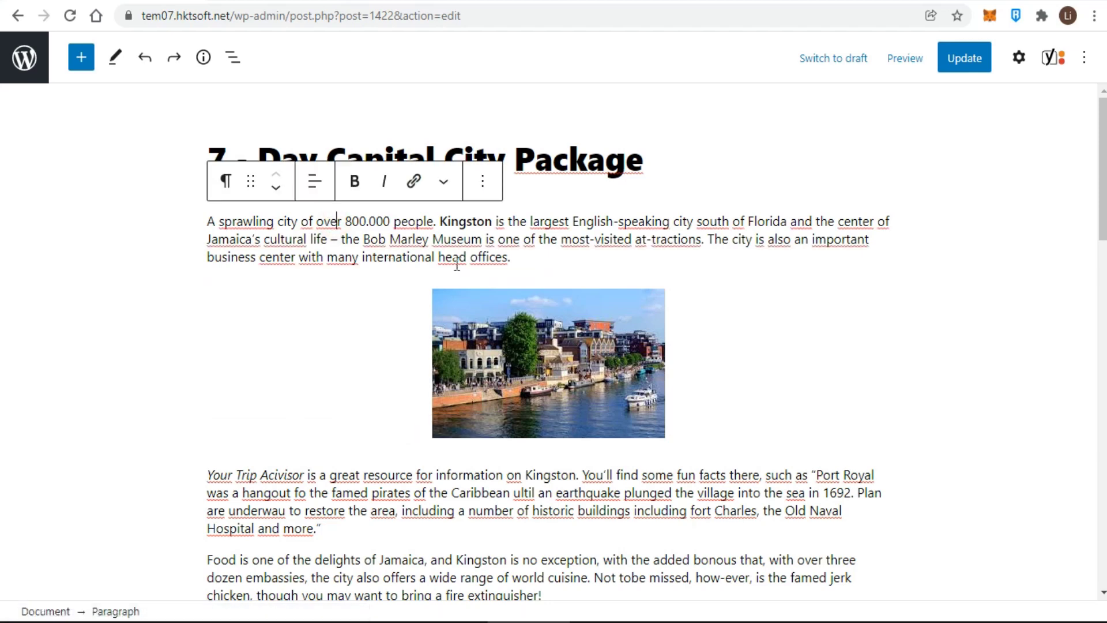
click(1018, 62)
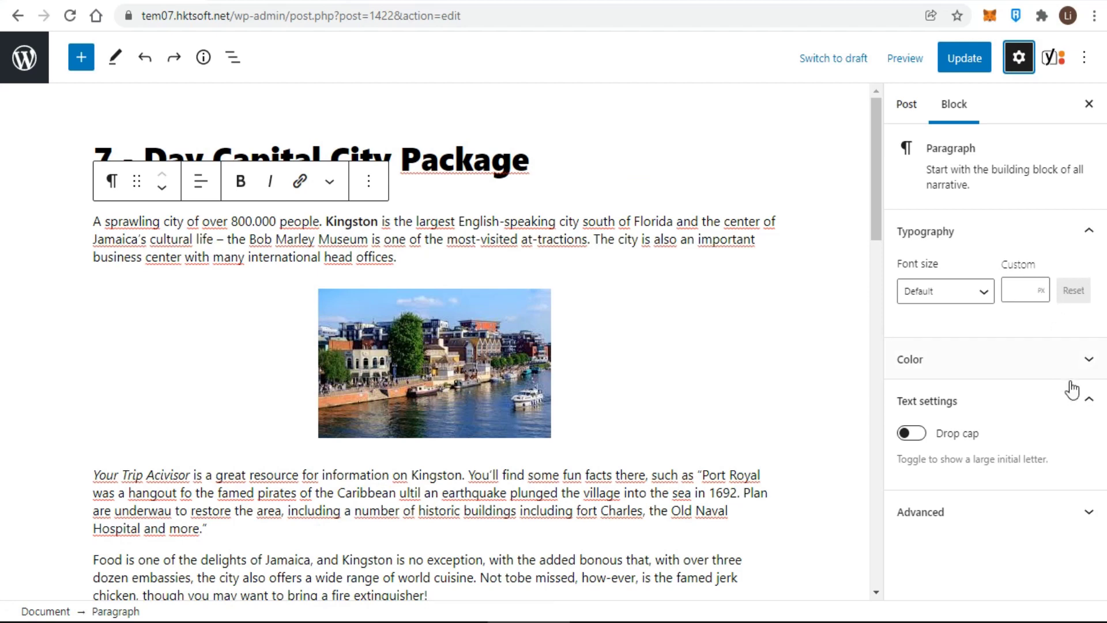
click(1087, 360)
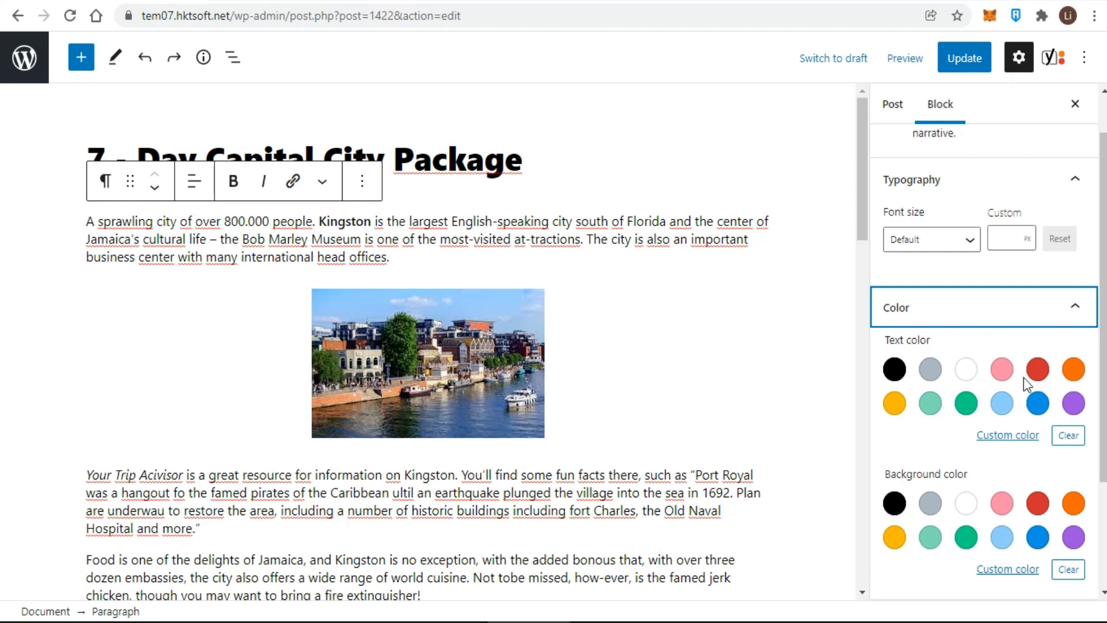
click(1038, 369)
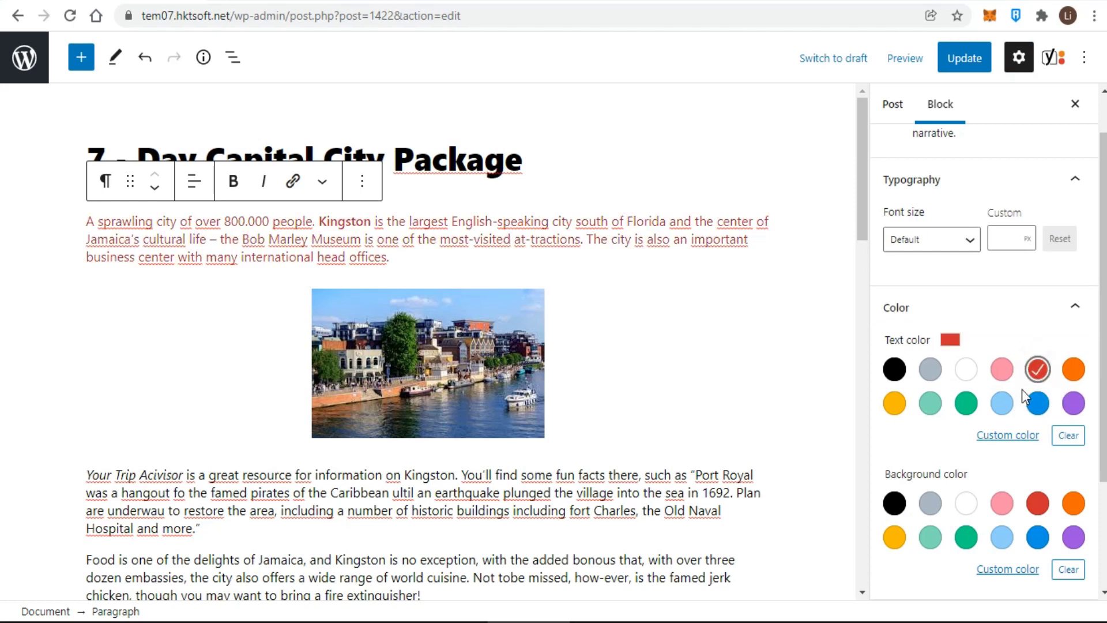
click(1037, 374)
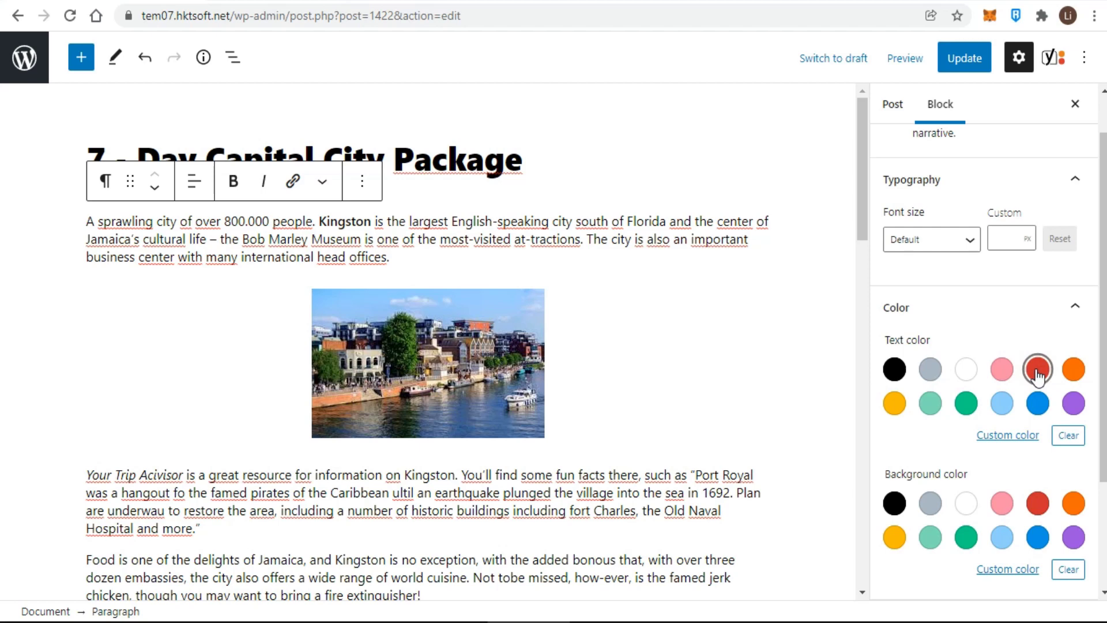
key(ctrl+shift+comma)
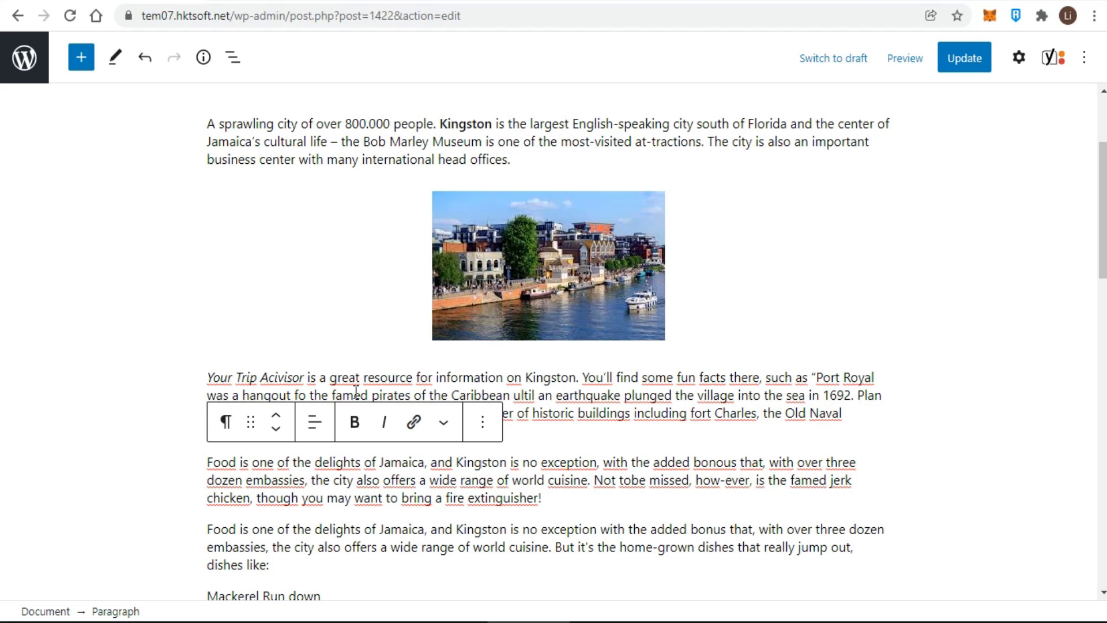
drag(303, 375, 206, 375)
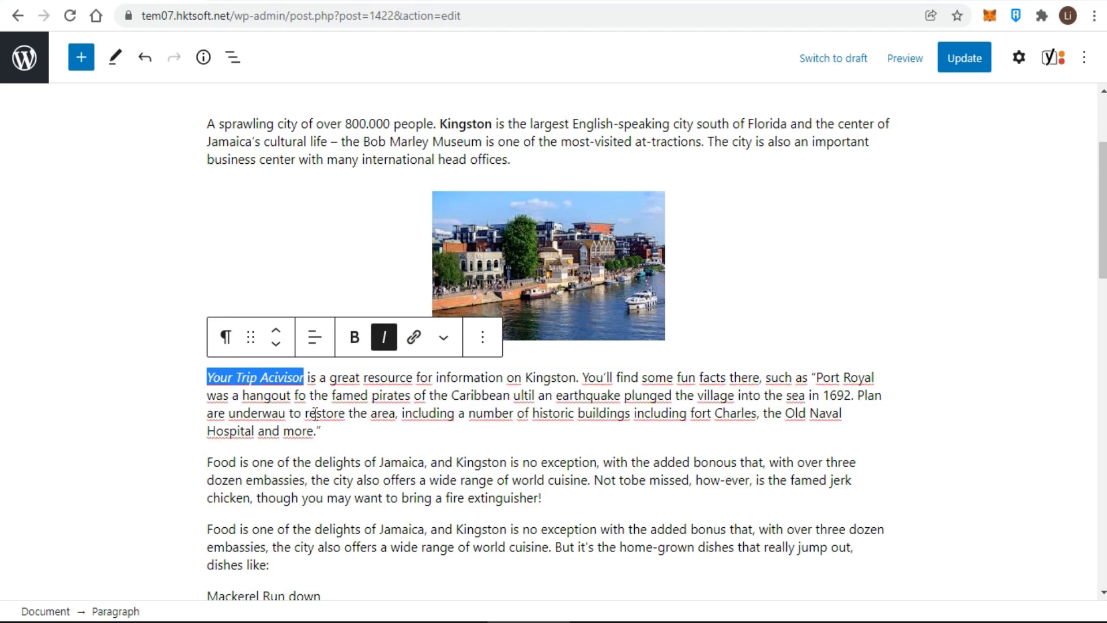
click(413, 337)
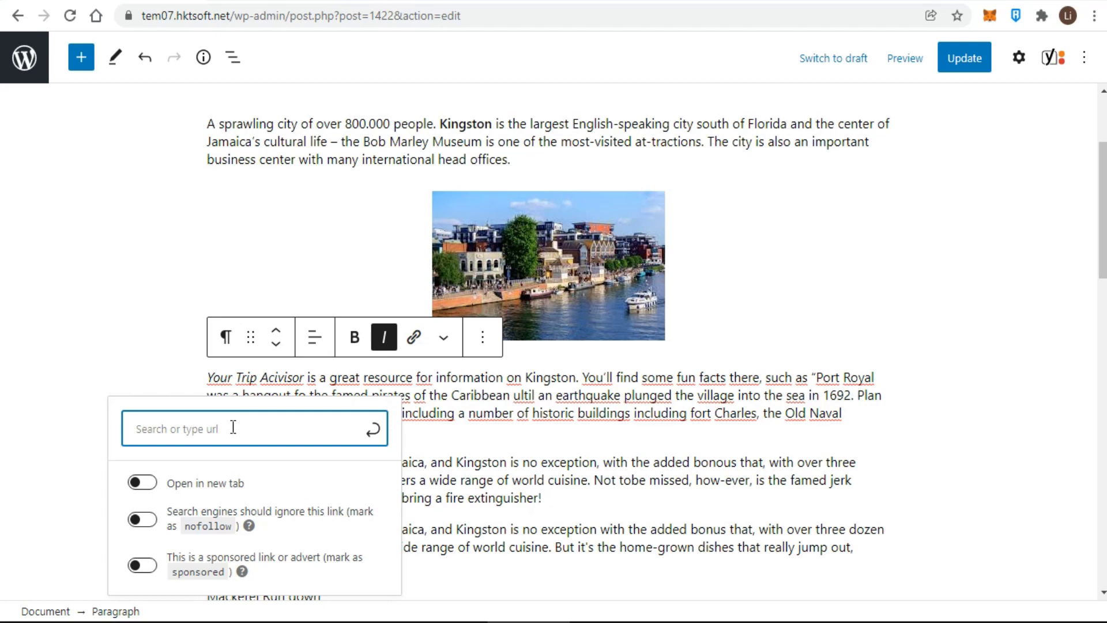
text(http://yourtripadvisor.com)
key(Tab)
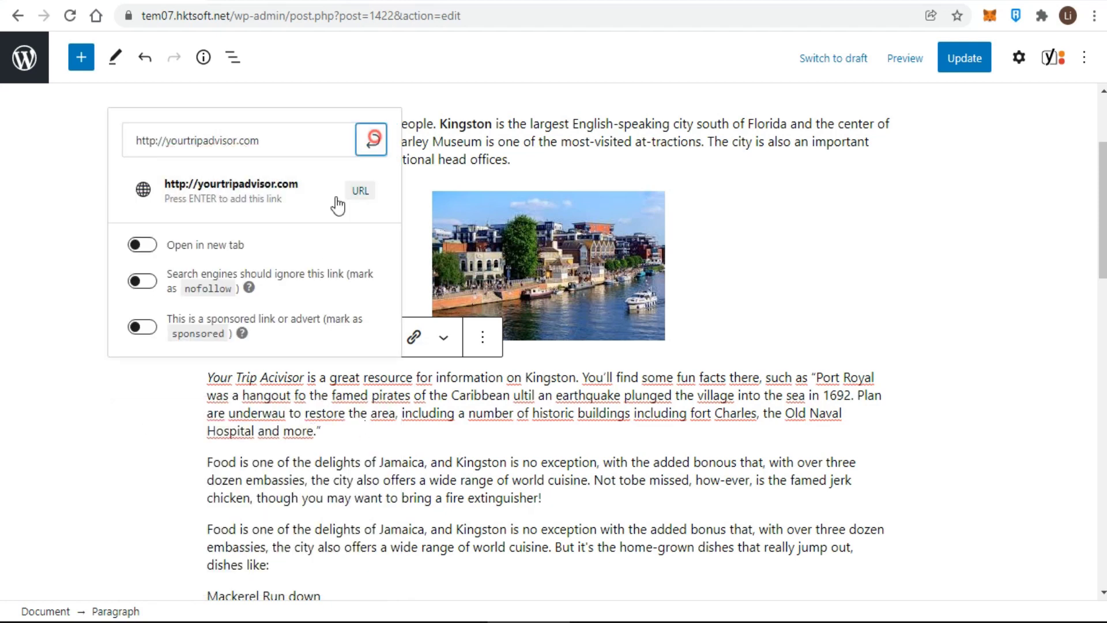
click(338, 205)
click(175, 406)
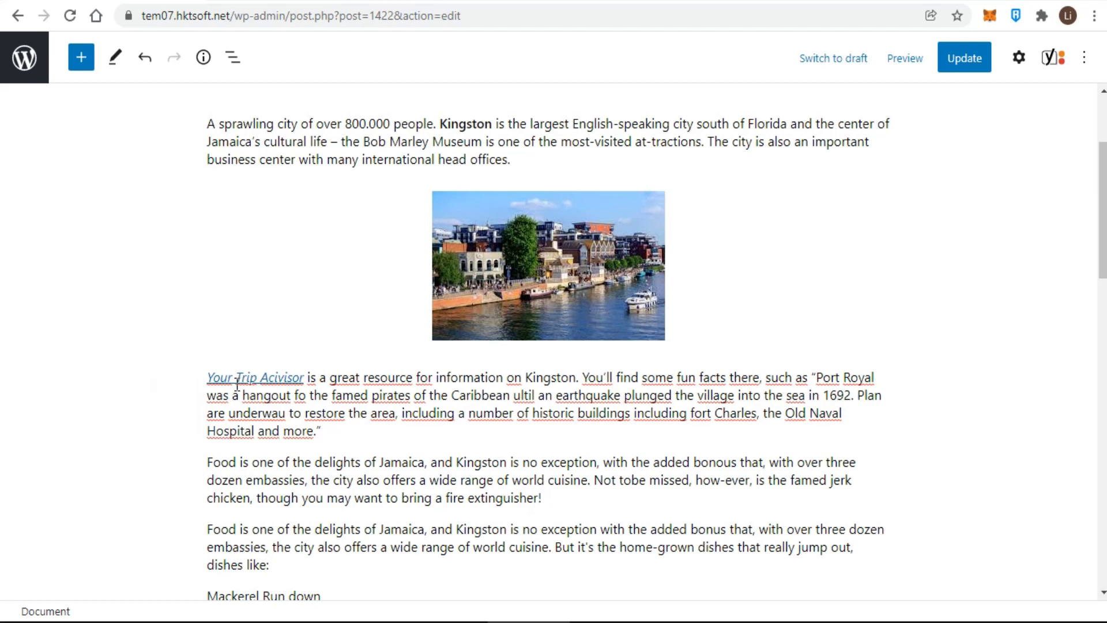
Resubmit the 'Your Trip Acivisor' link unchanged, then unlink it and undo the last edit.
click(290, 374)
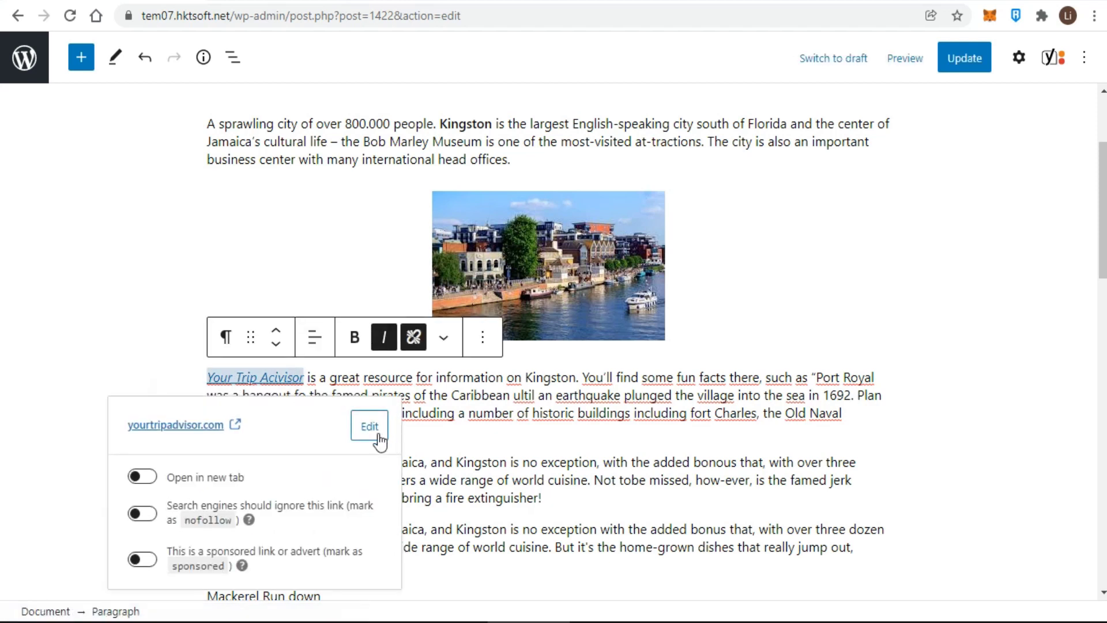
click(368, 427)
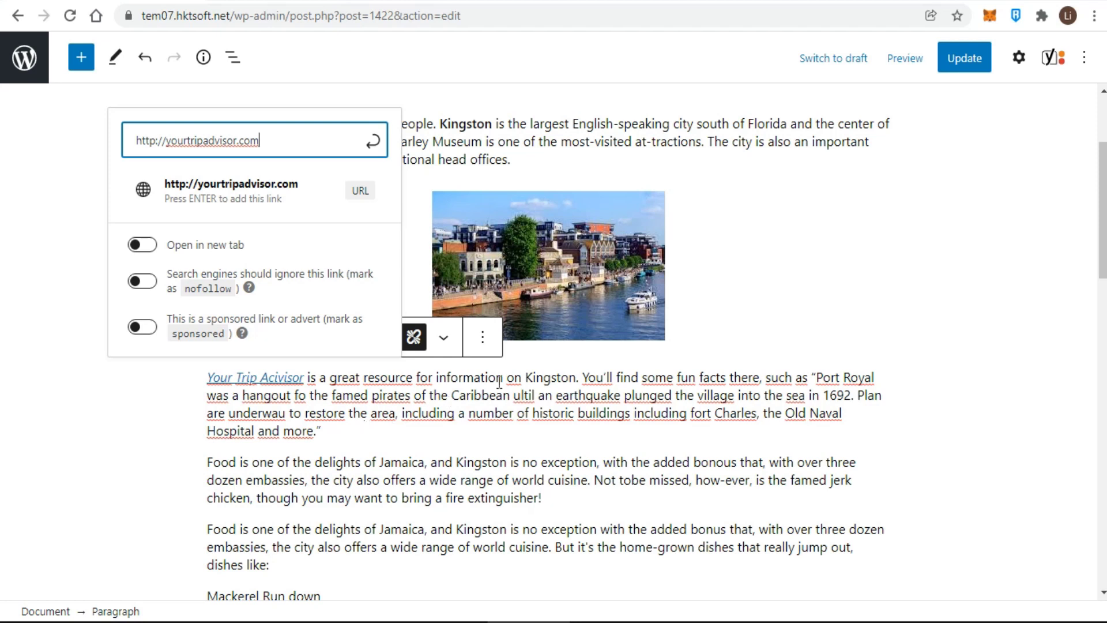
click(372, 144)
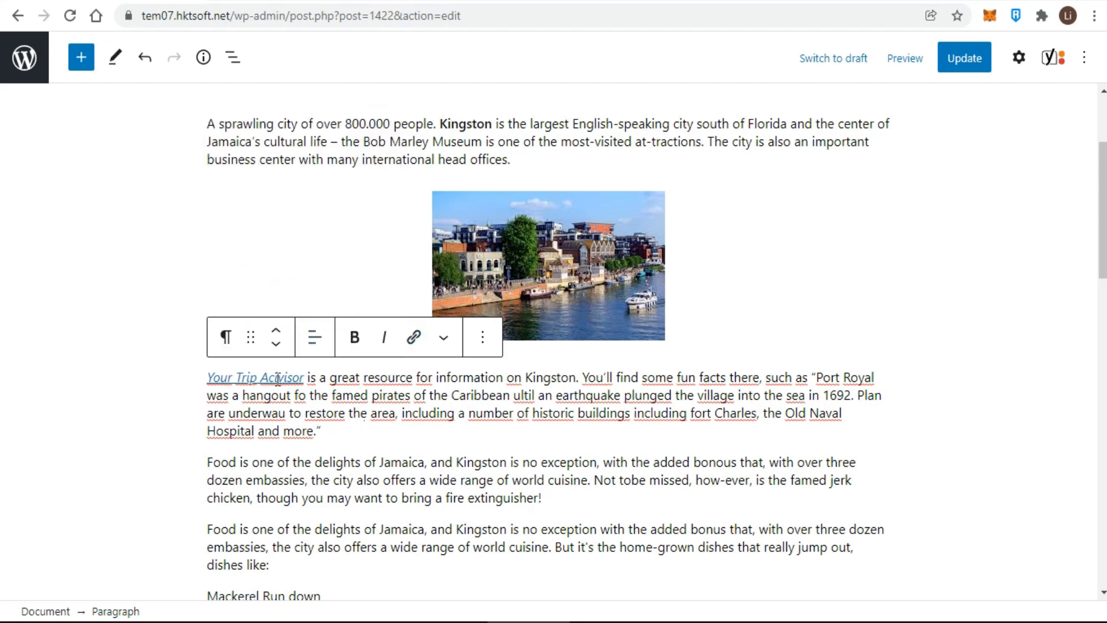
click(415, 340)
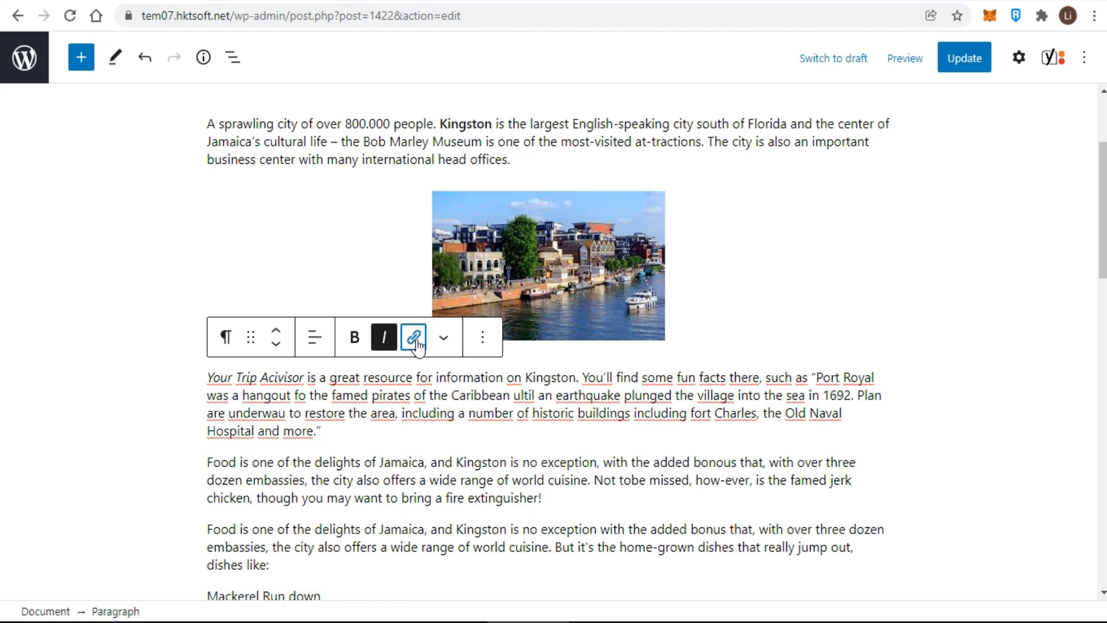
key(ctrl+z)
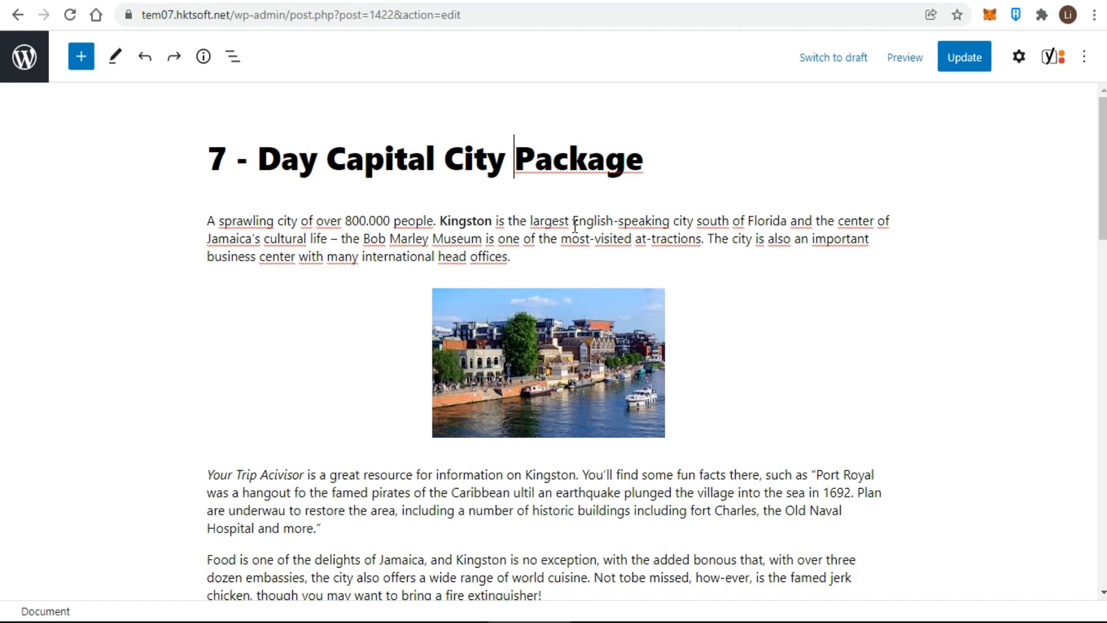
Show the opening paragraph's block transform choices, then dismiss them.
click(341, 241)
click(225, 180)
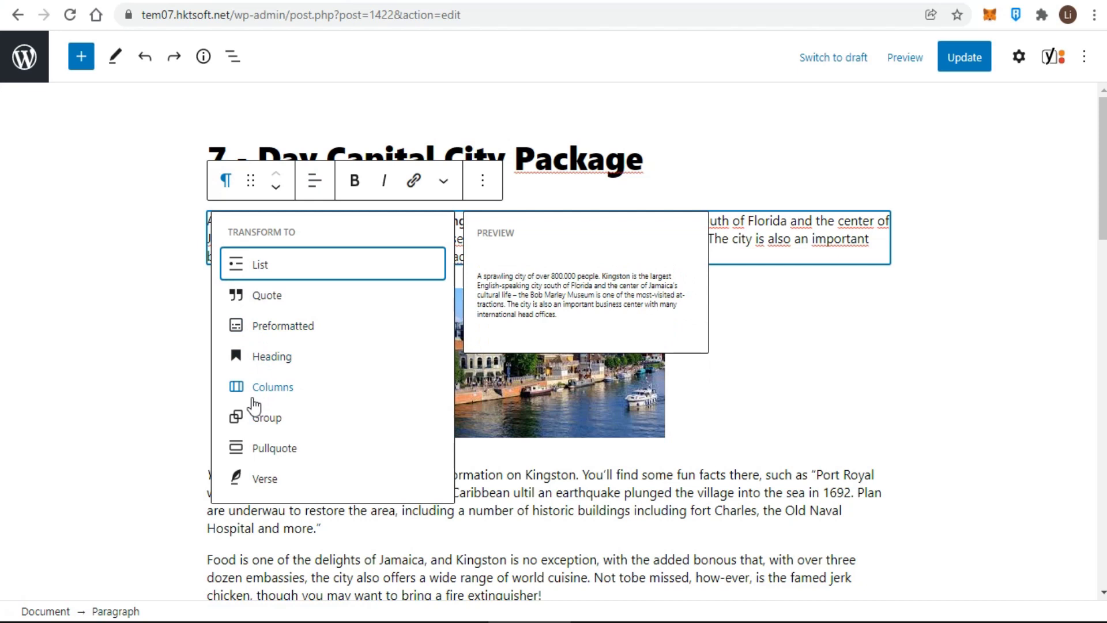
click(154, 247)
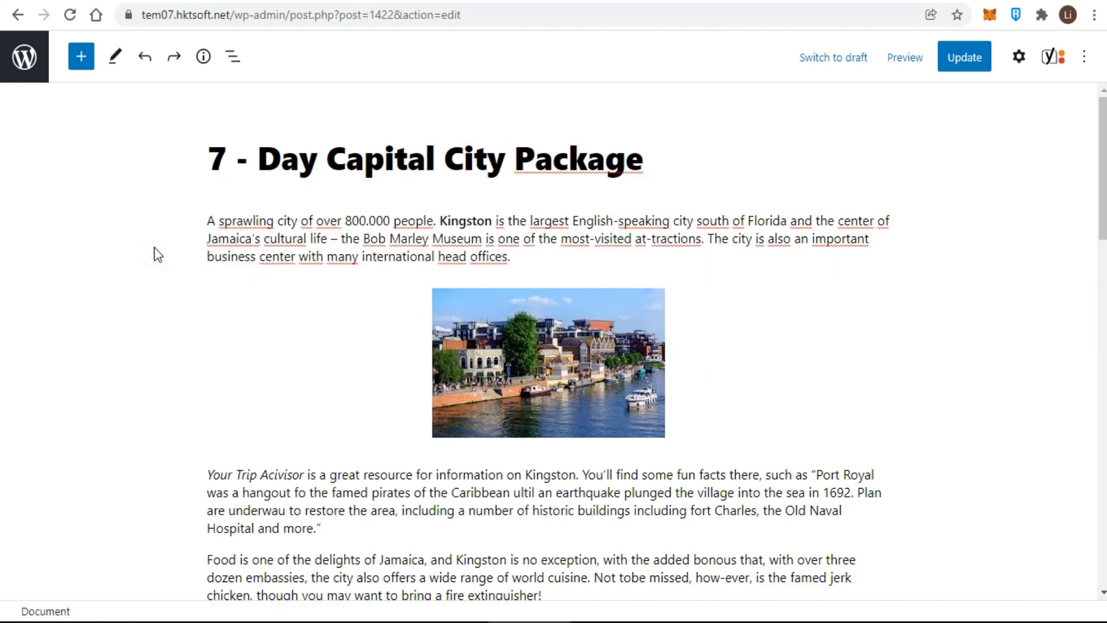
Align the opening paragraph centre, then right, then back to left, and reshow its transform choices.
click(324, 222)
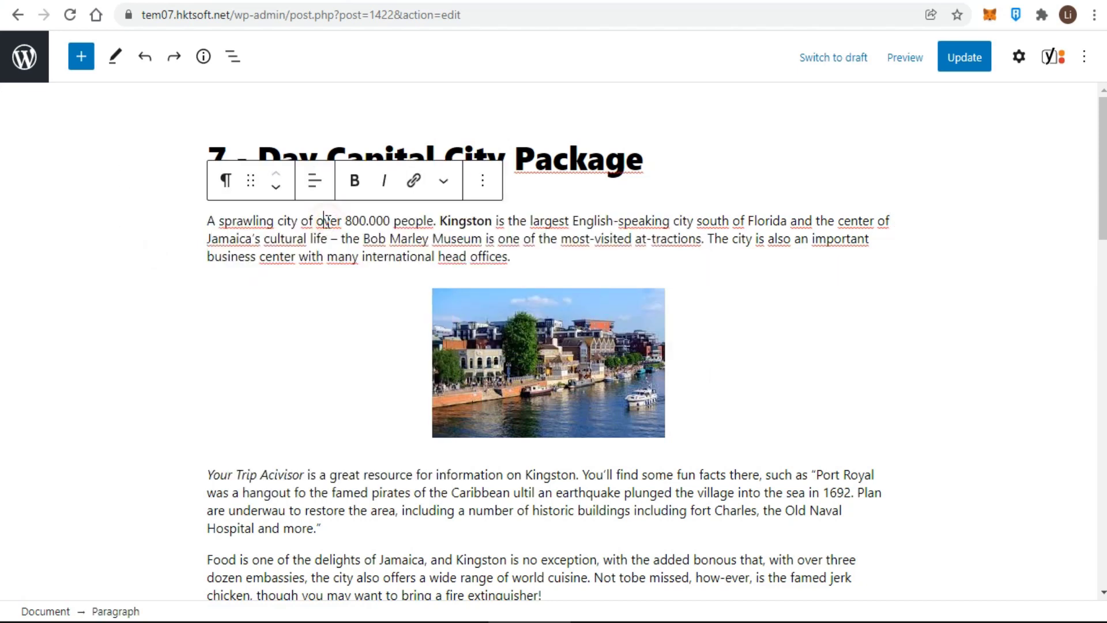
click(314, 184)
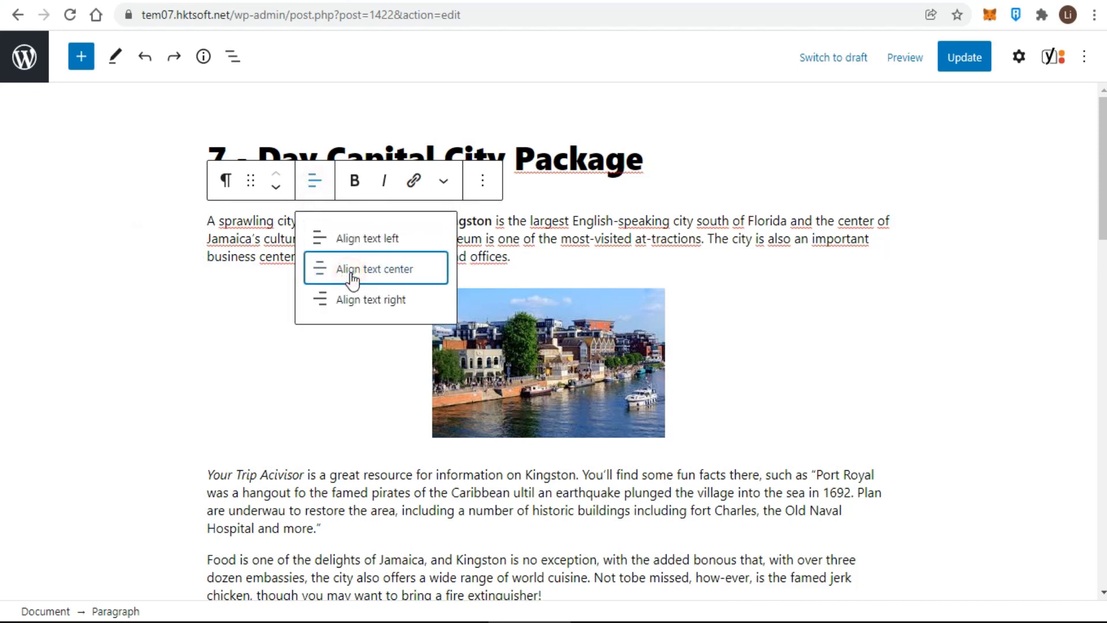
click(353, 279)
click(315, 183)
click(343, 299)
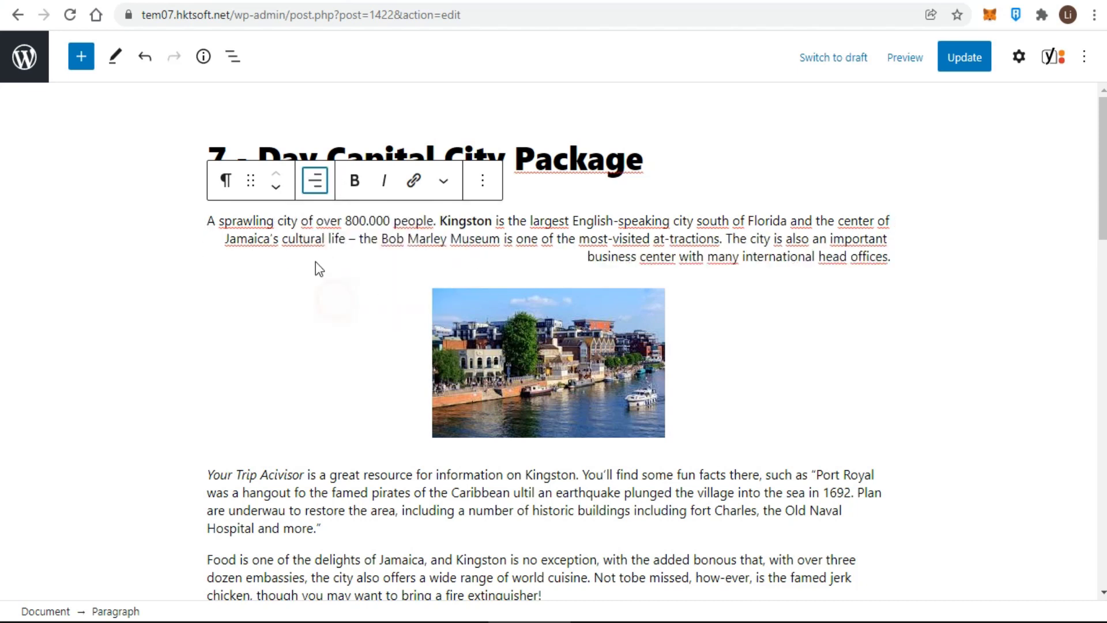
click(316, 186)
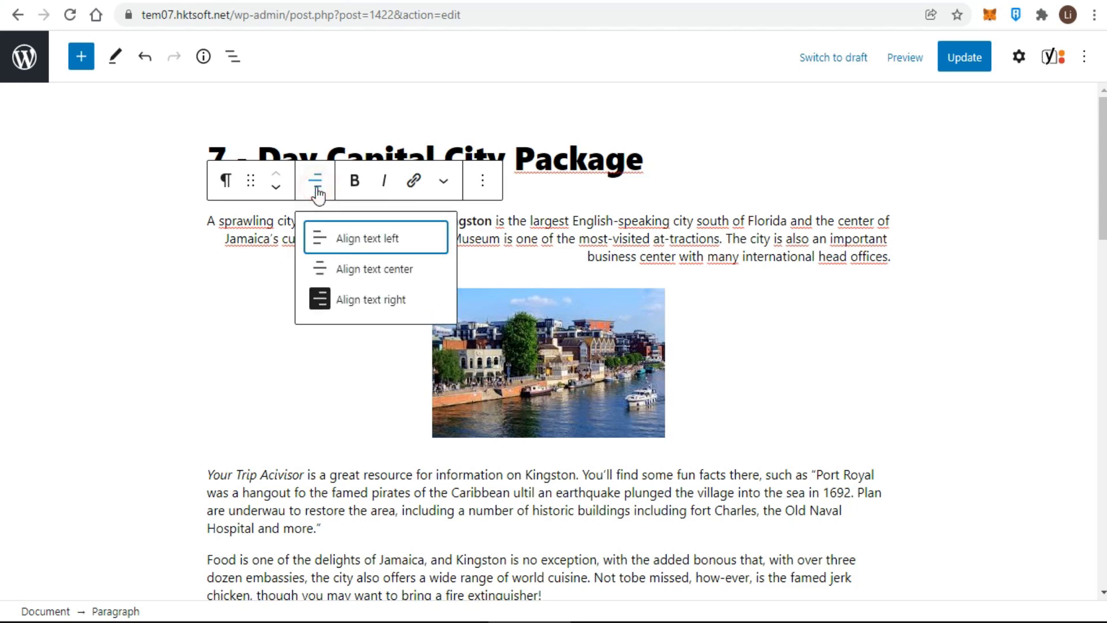
click(348, 242)
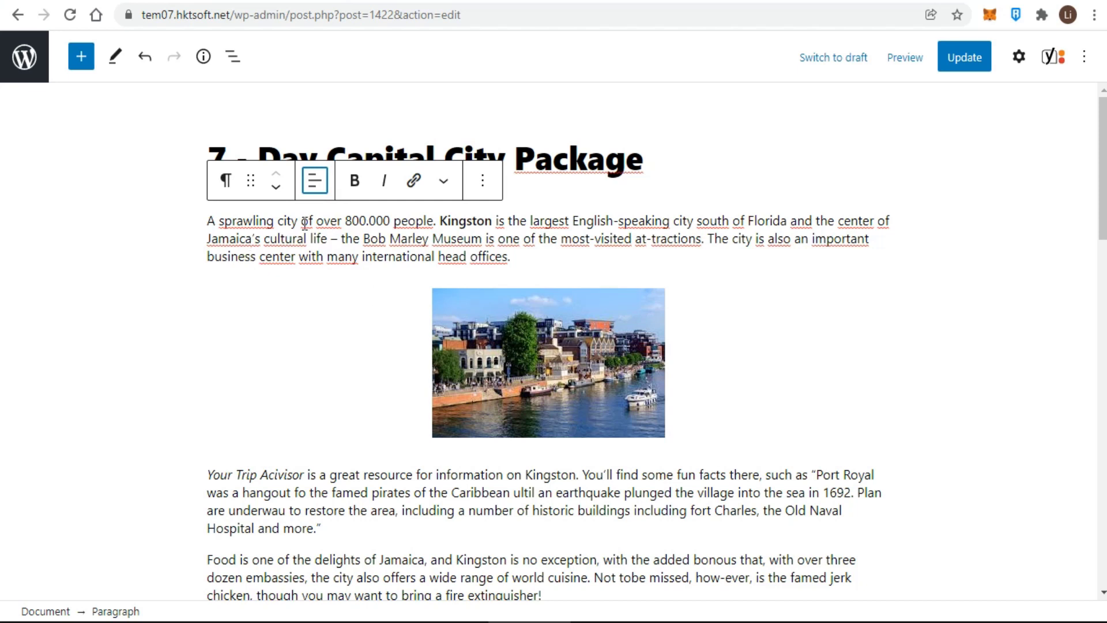
click(225, 182)
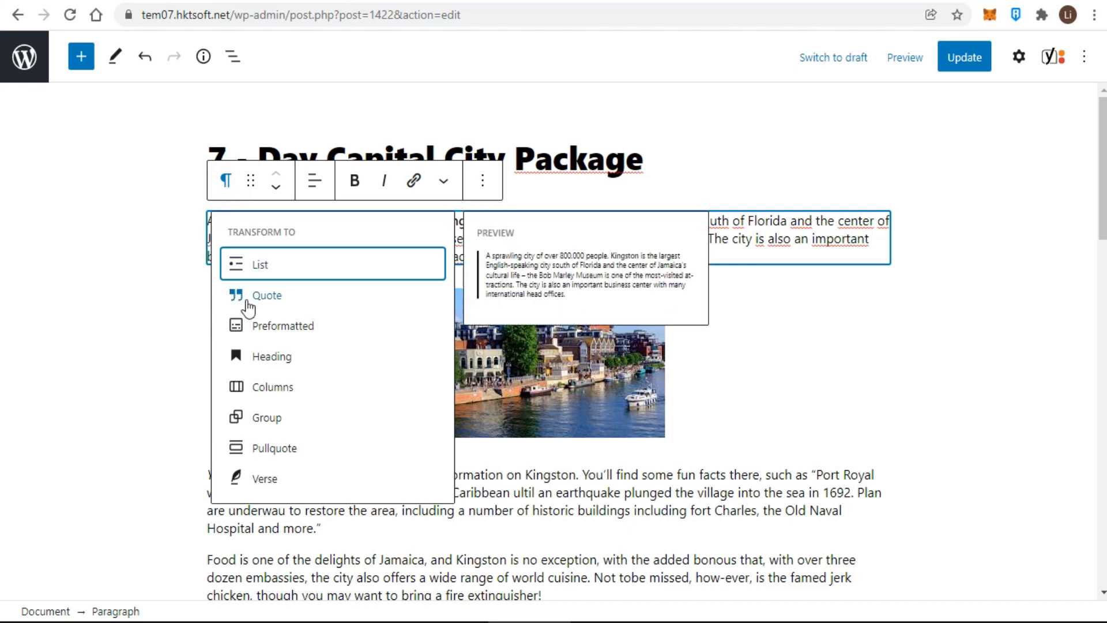
Convert the Kingston intro paragraph to a Quote, then back to a Paragraph.
click(243, 296)
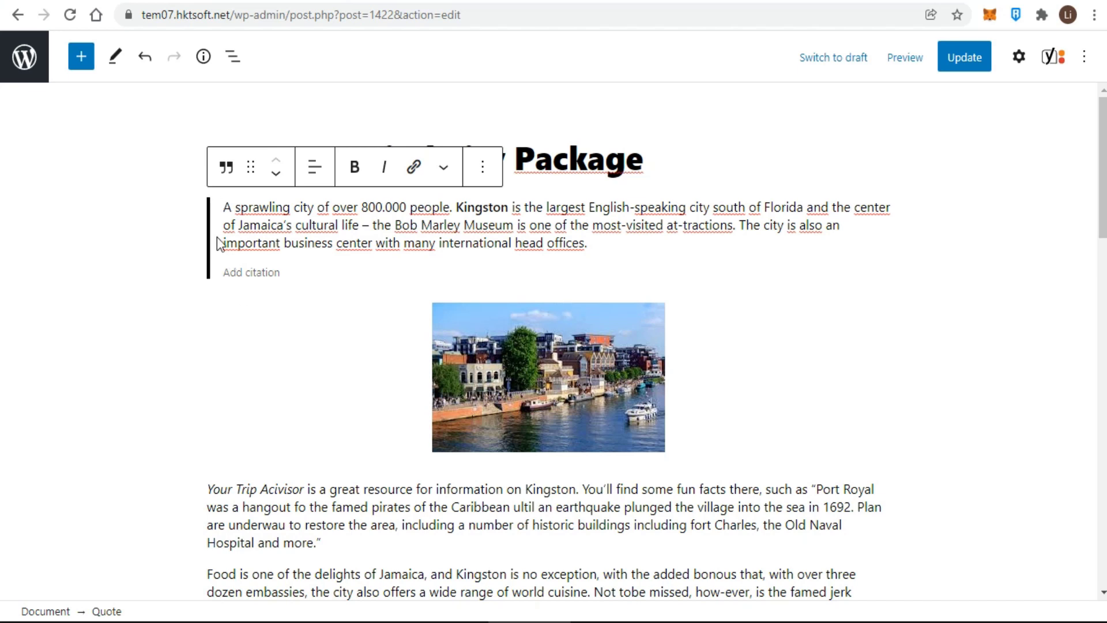
click(227, 172)
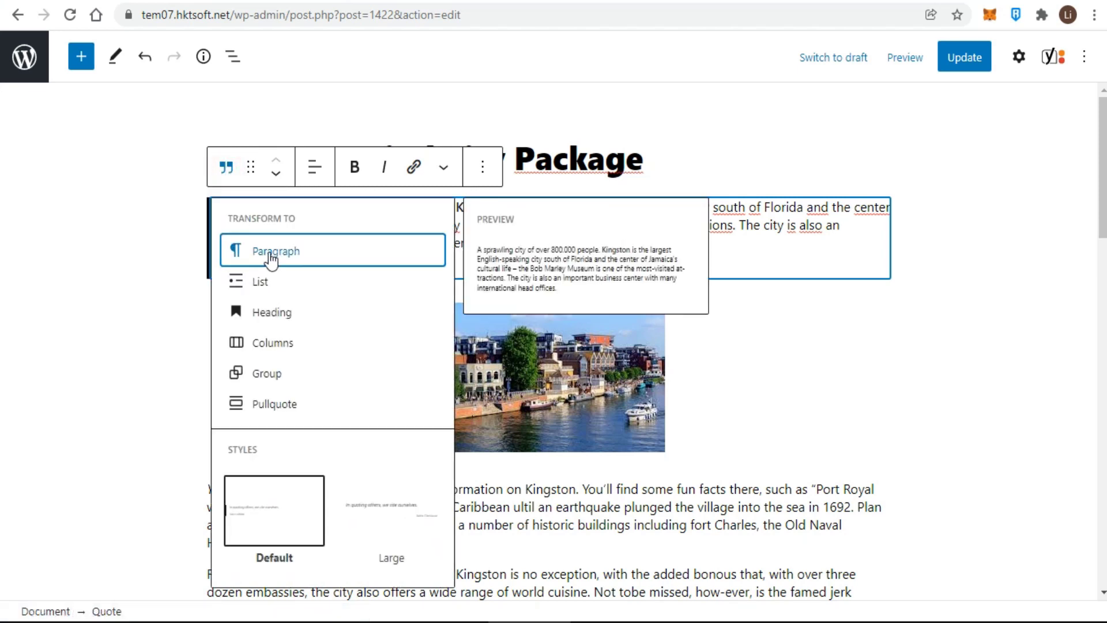
click(271, 257)
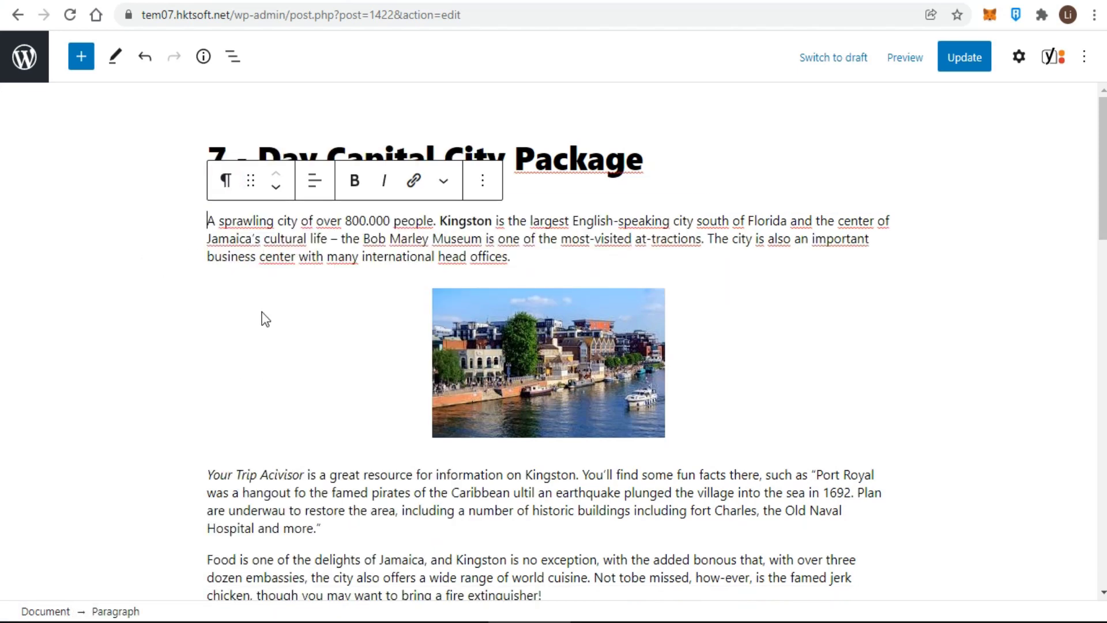
scroll(257, 317, down, 9)
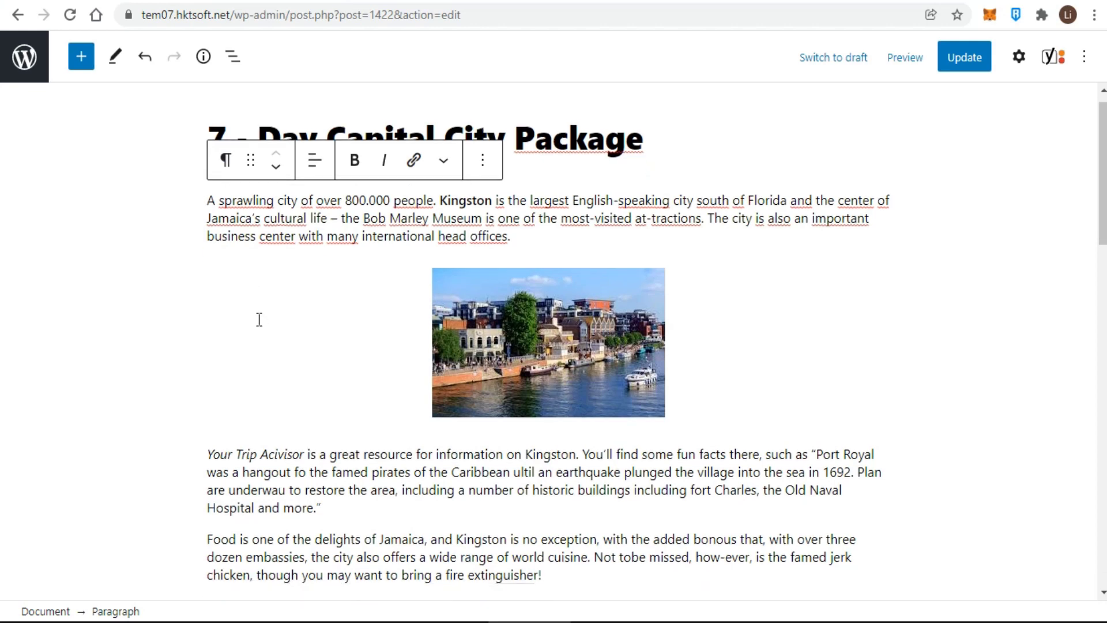
scroll(268, 339, up, 2)
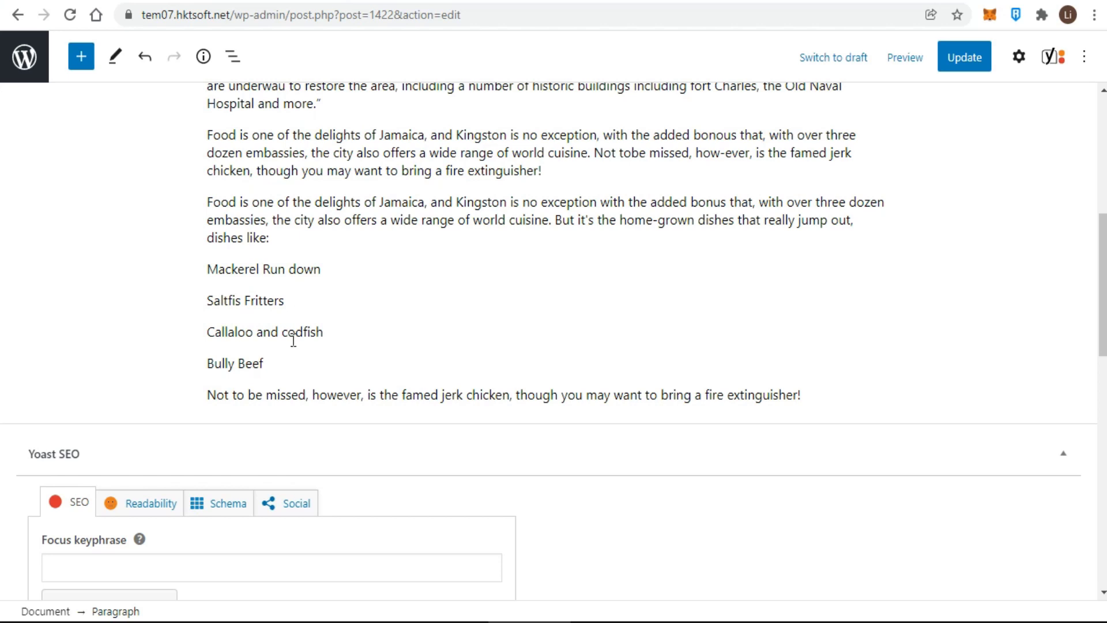
Convert the four dish lines, Mackerel Run down to Bully Beef, into a list, trying numbered before settling on bullets.
click(271, 369)
drag(234, 342, 197, 277)
scroll(196, 274, up, 3)
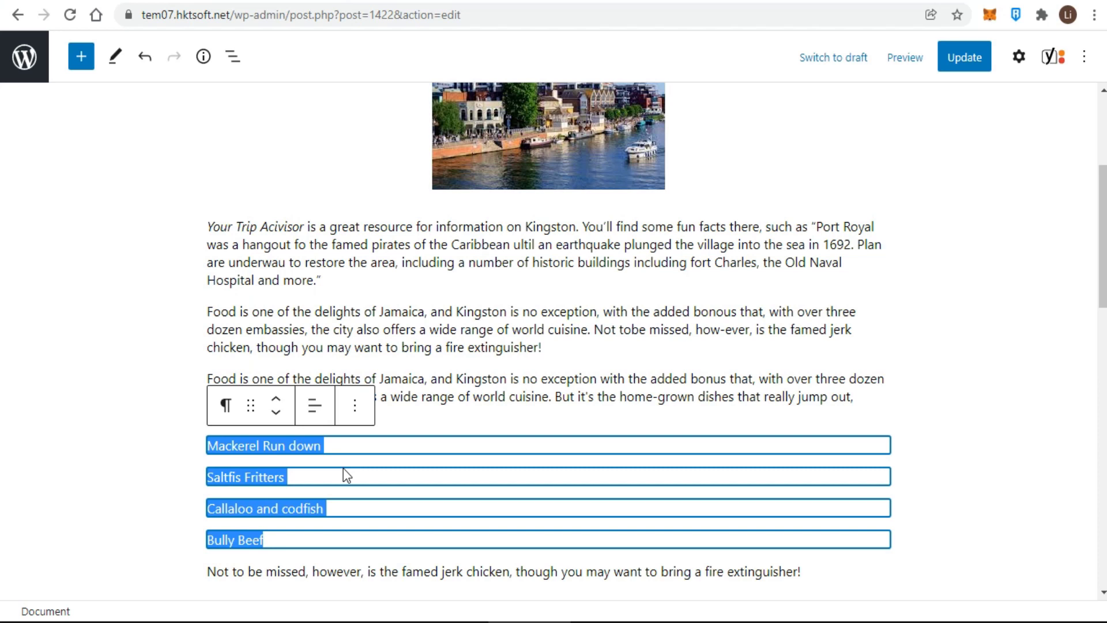
click(225, 405)
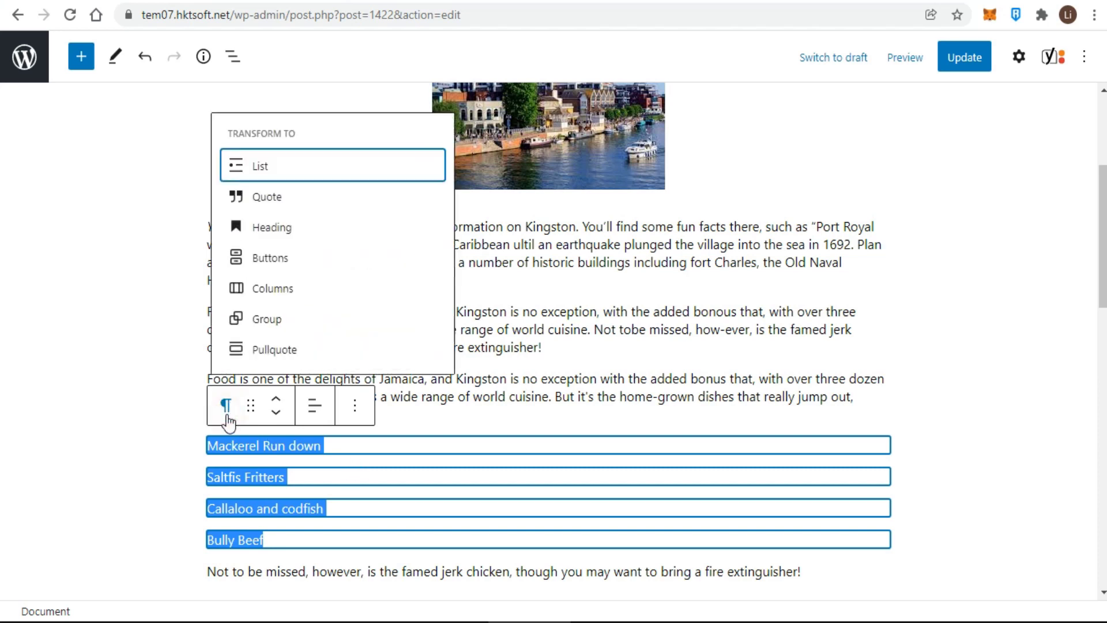
click(262, 169)
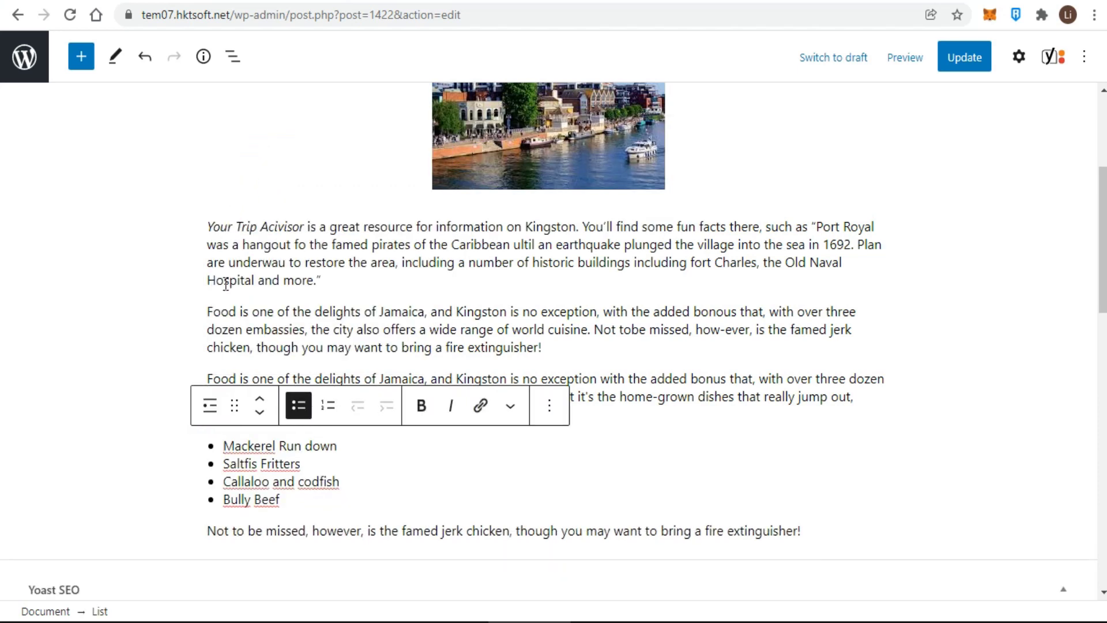
click(327, 406)
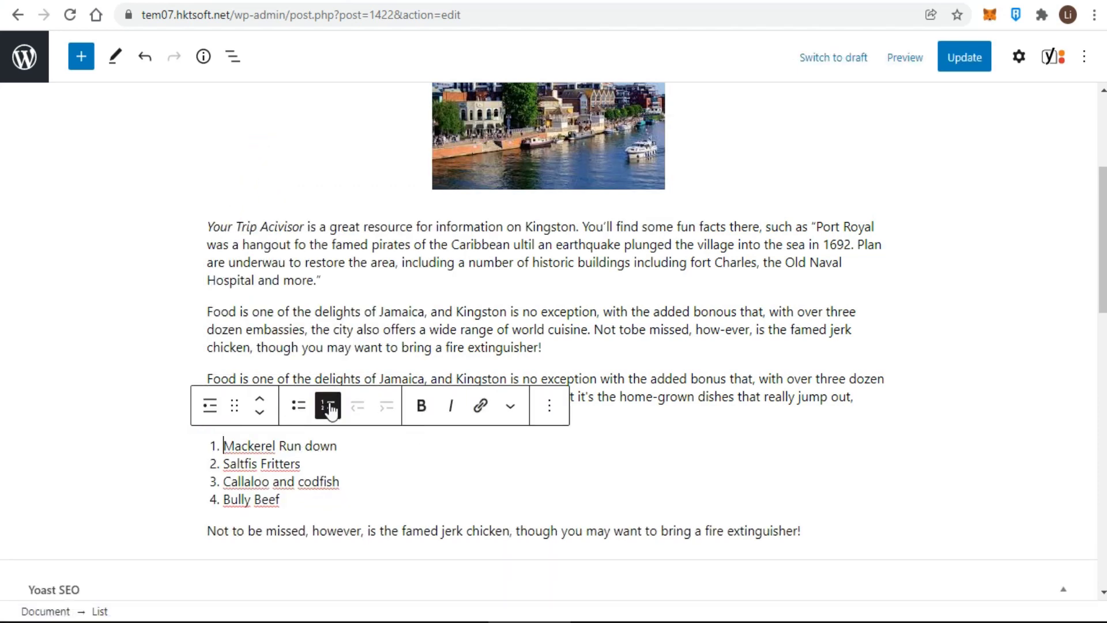
click(300, 406)
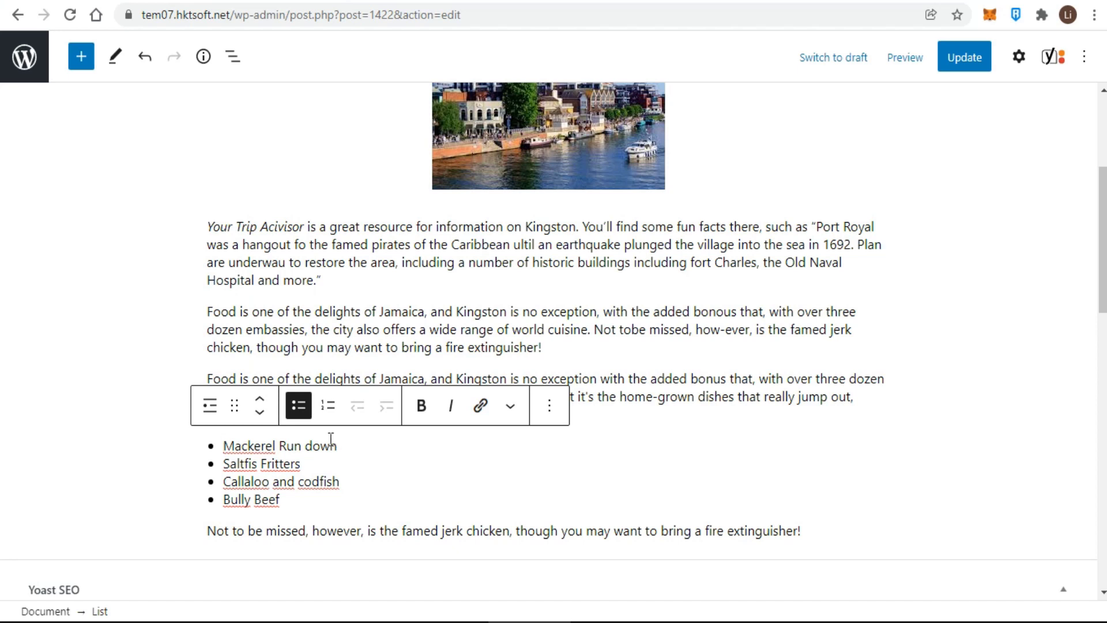
click(848, 531)
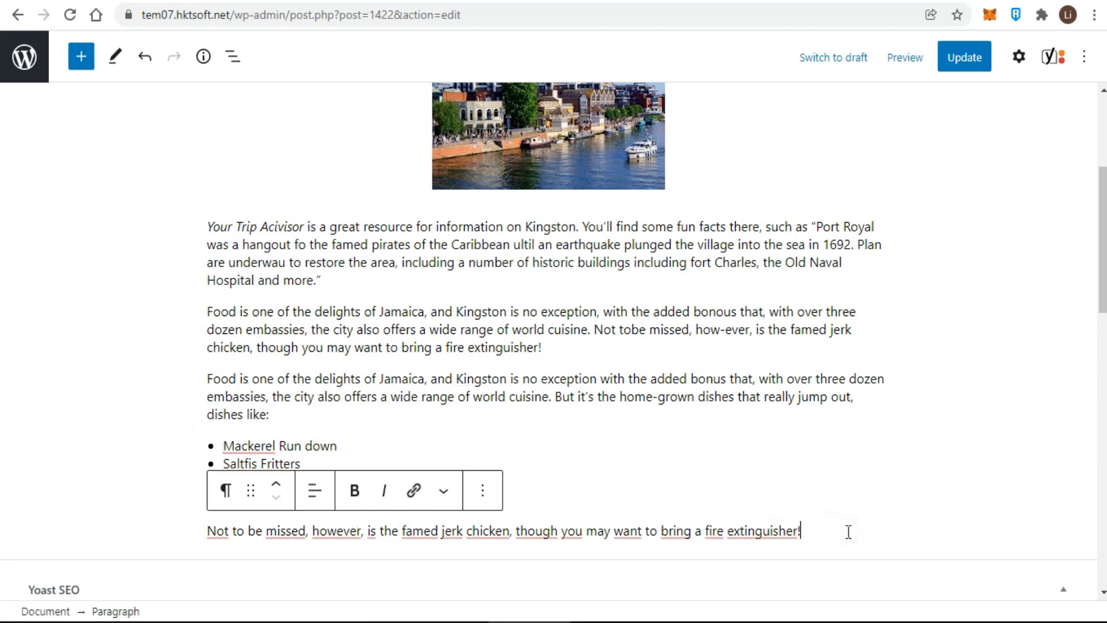
Add a bulleted list with items 'Test 1' and 'Test 2' below the jerk chicken paragraph.
key(Return)
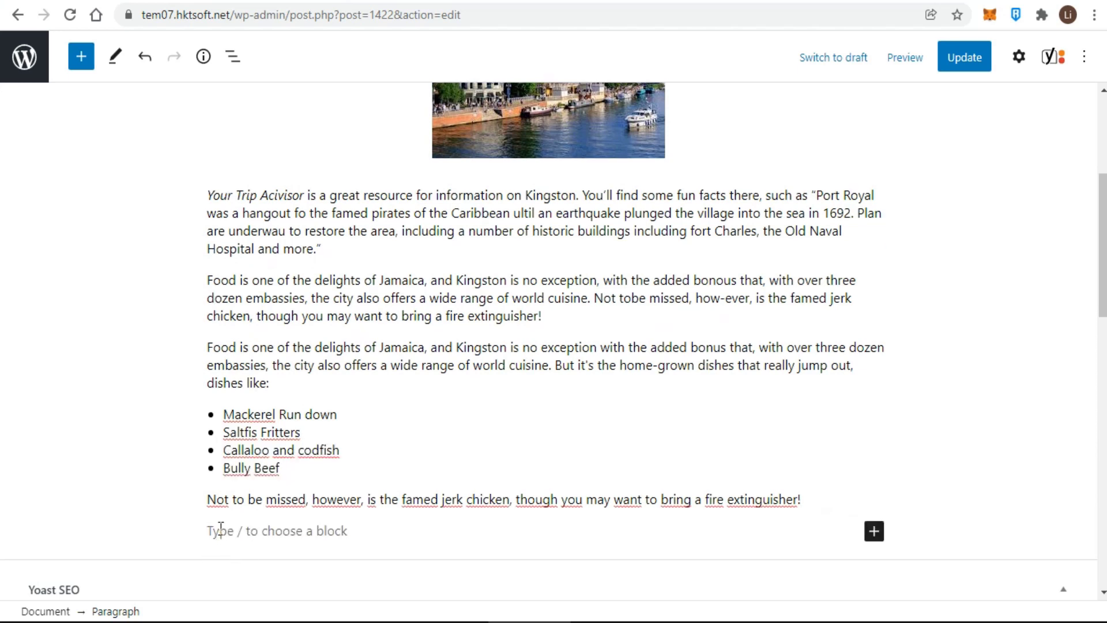
scroll(221, 528, down, 4)
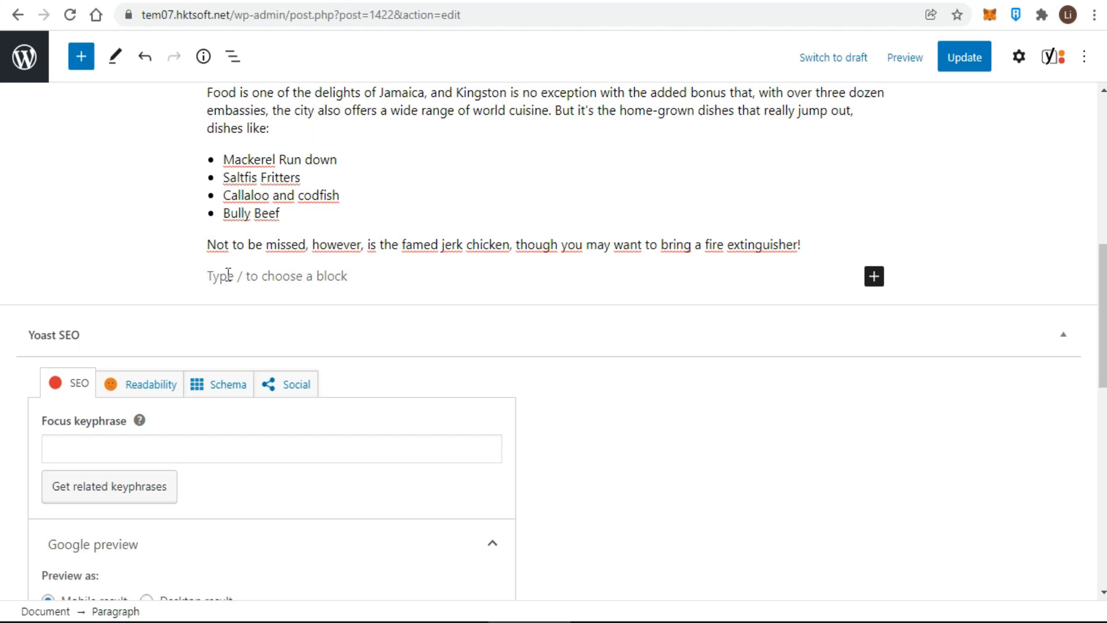
text(/l)
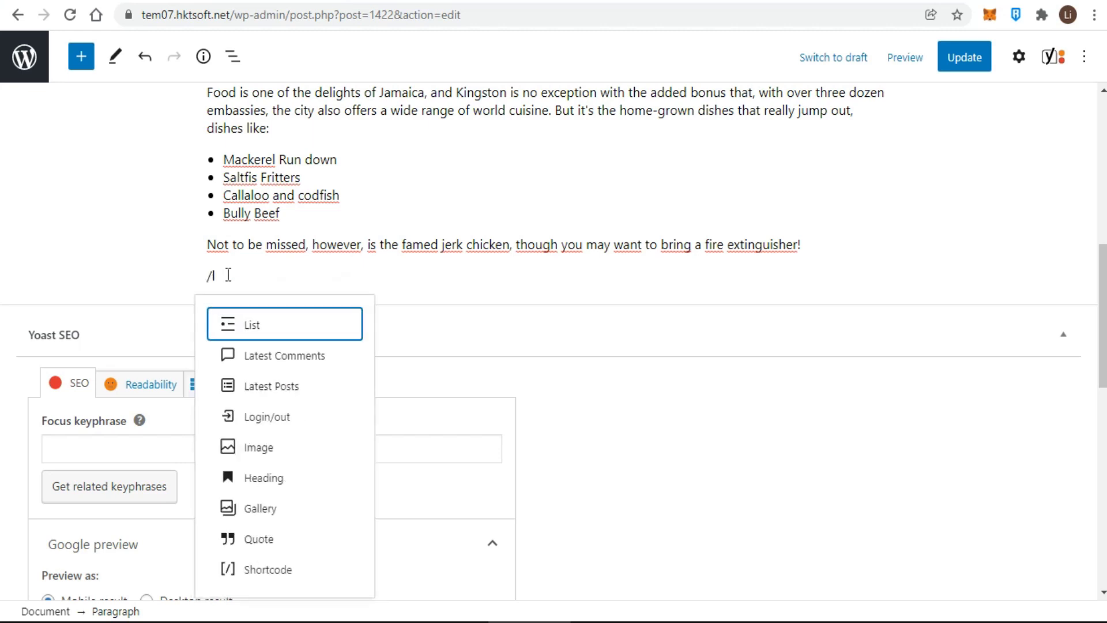
click(240, 326)
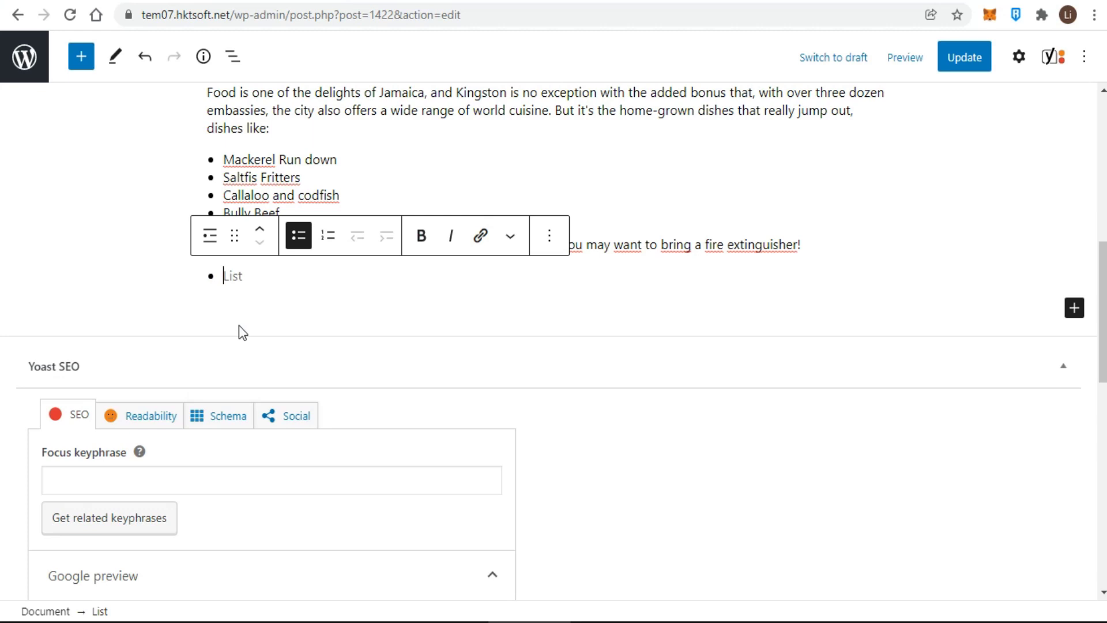
text(Te)
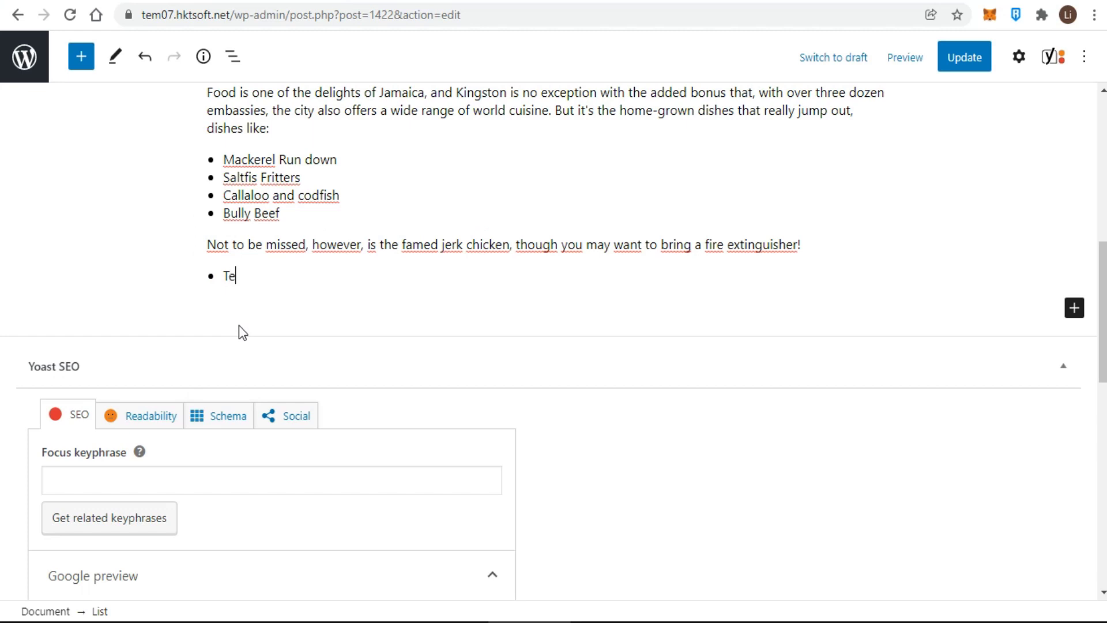
text(st 1)
key(Return)
text(T)
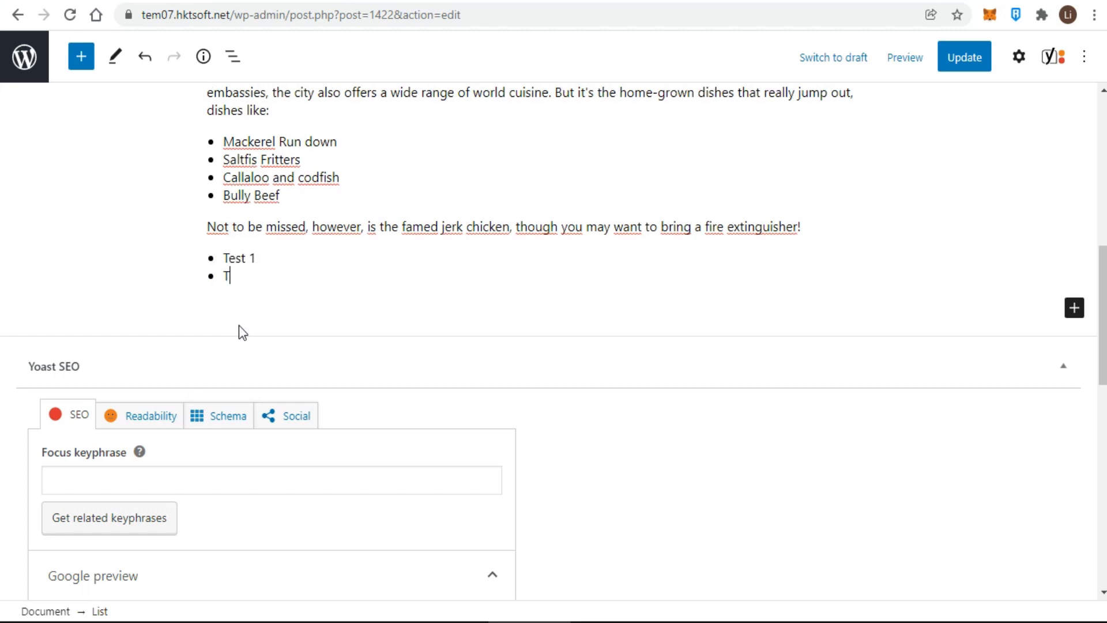
text(est 2)
key(Return)
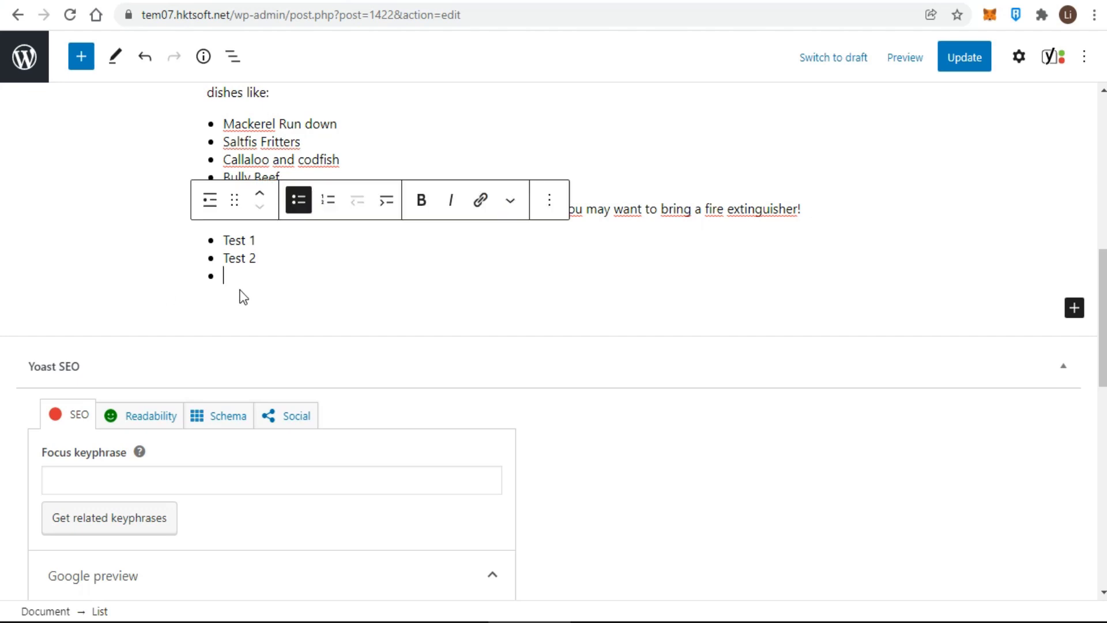
key(BackSpace)
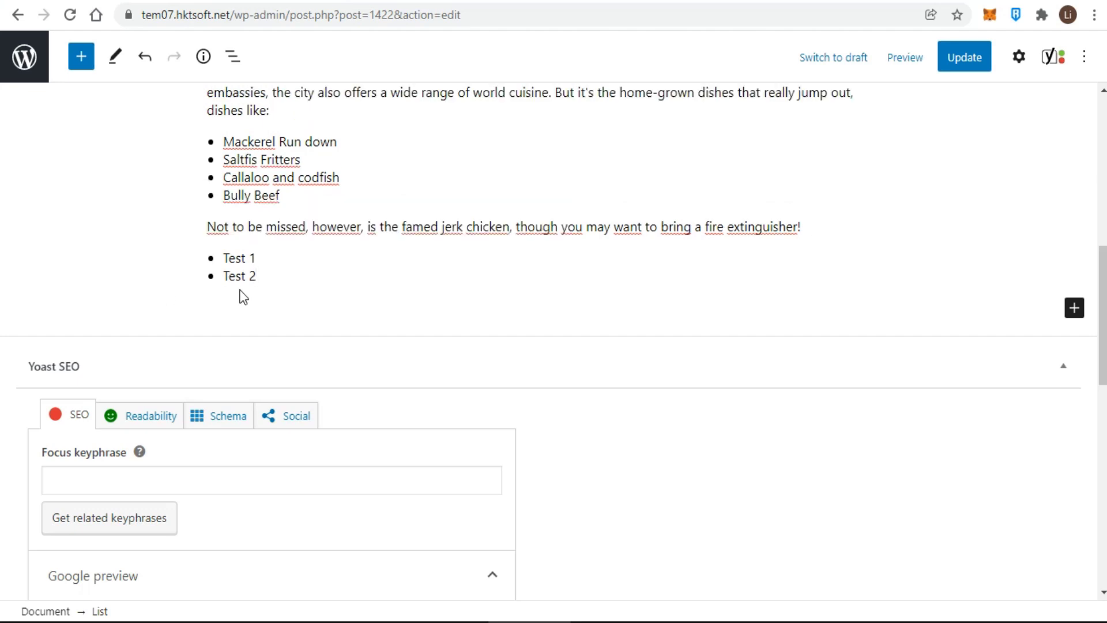
scroll(265, 298, up, 2)
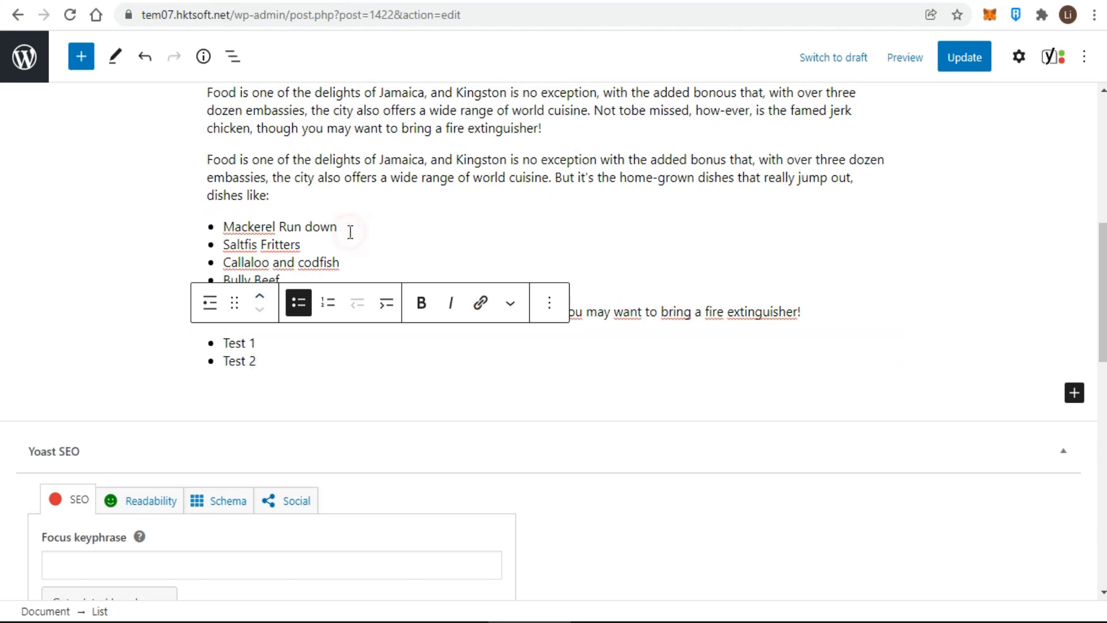
click(350, 232)
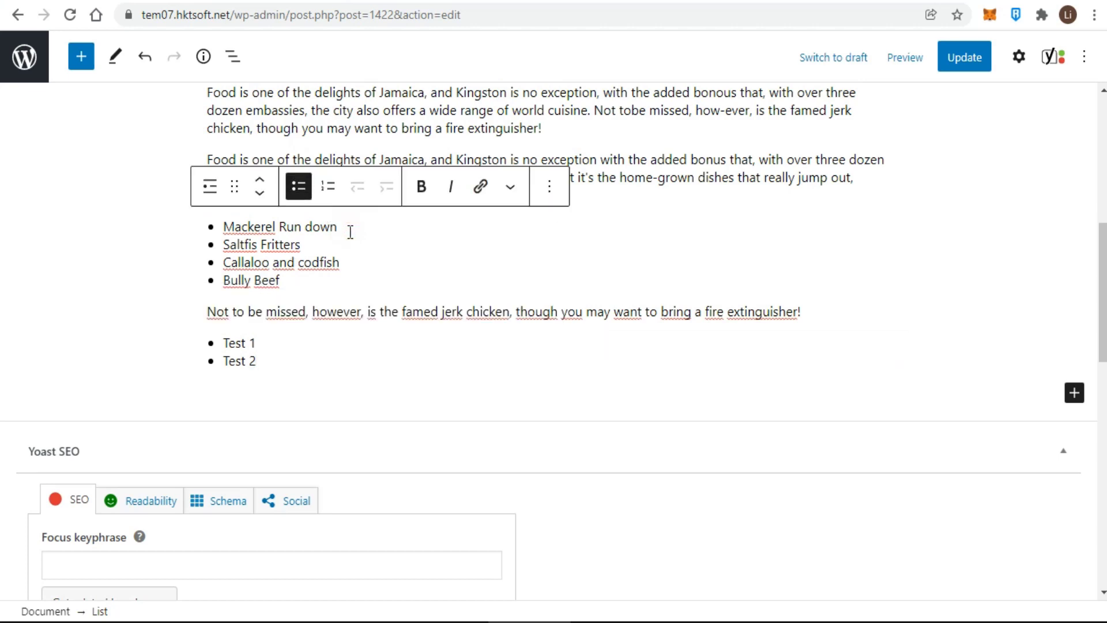
Nest sub-bullets 'Test 1', 'Test 2' and 'Test 3' under Mackerel Run down, plus one empty sub-bullet.
key(Return)
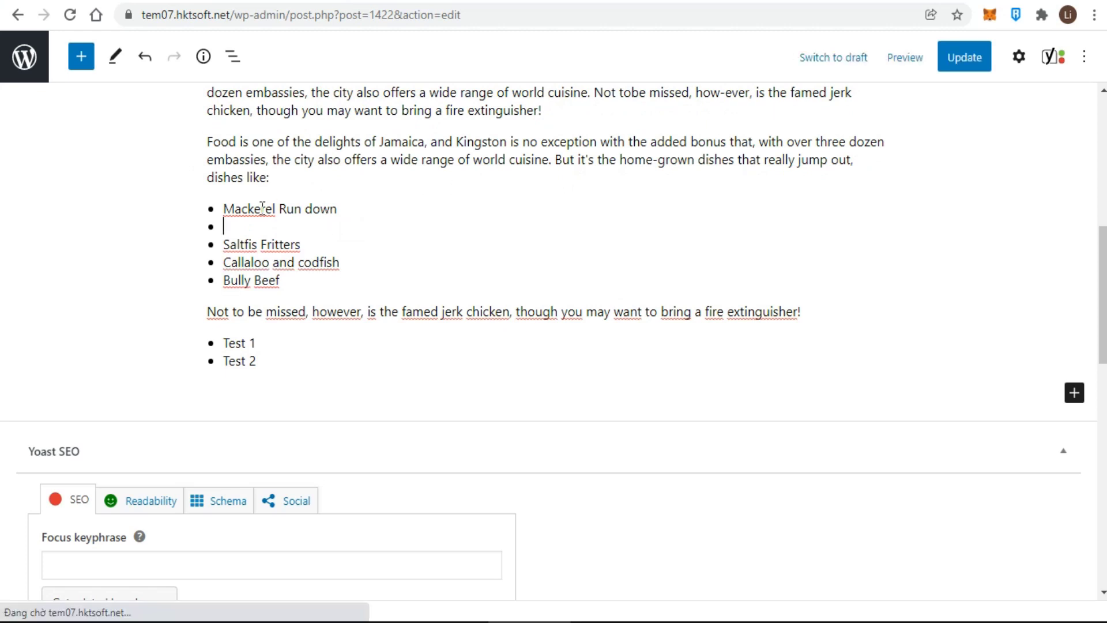
click(385, 175)
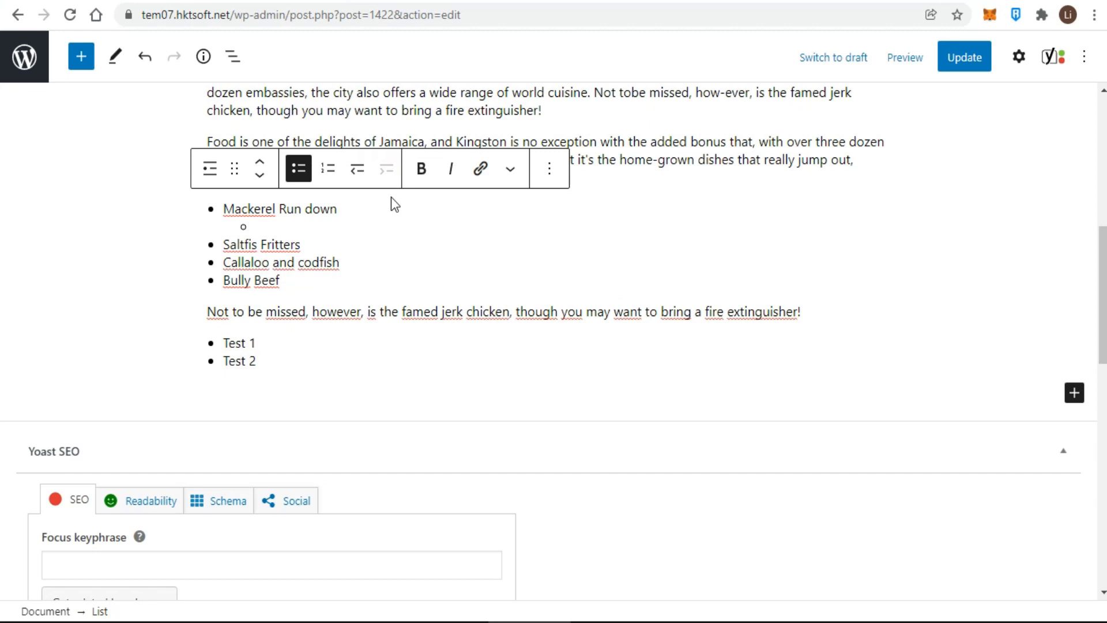
text(Test)
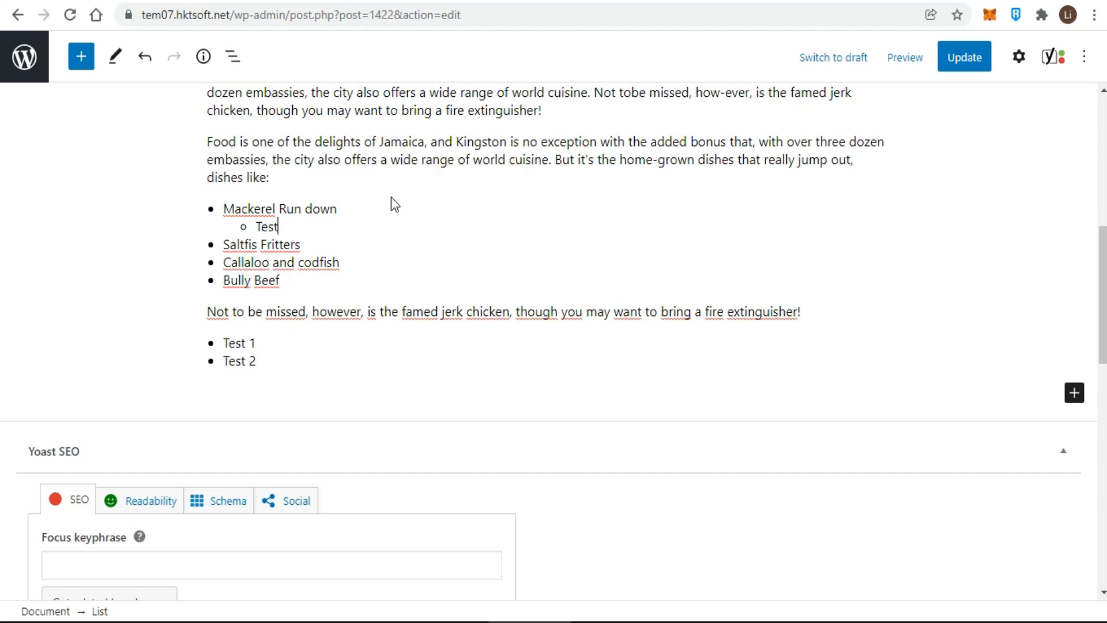
text( 1)
key(Return)
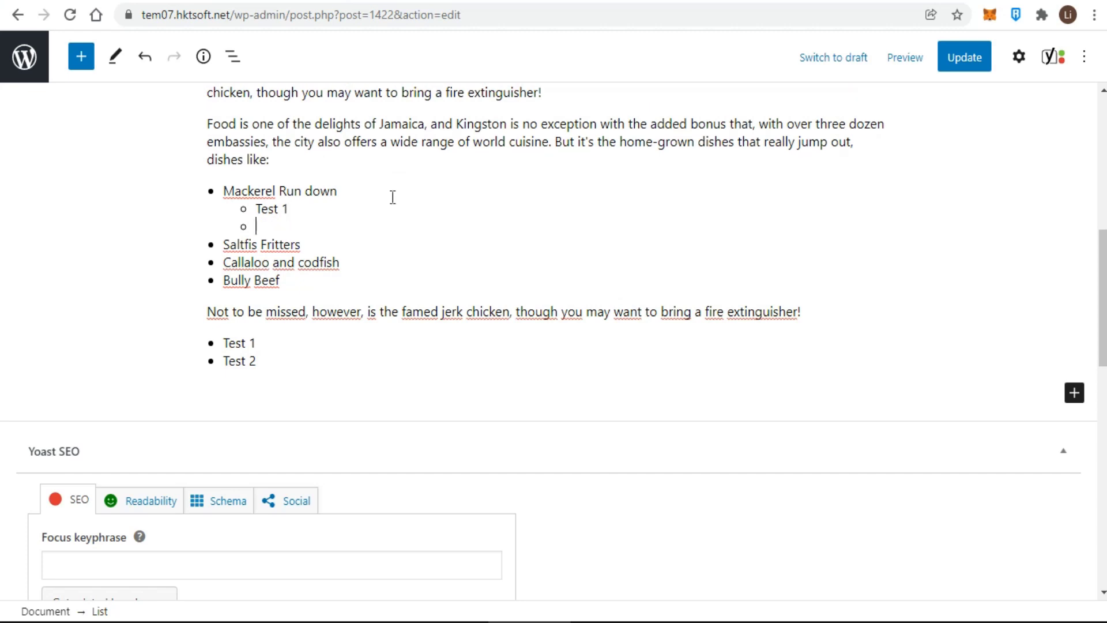
text(Test 2)
key(Return)
text(Te)
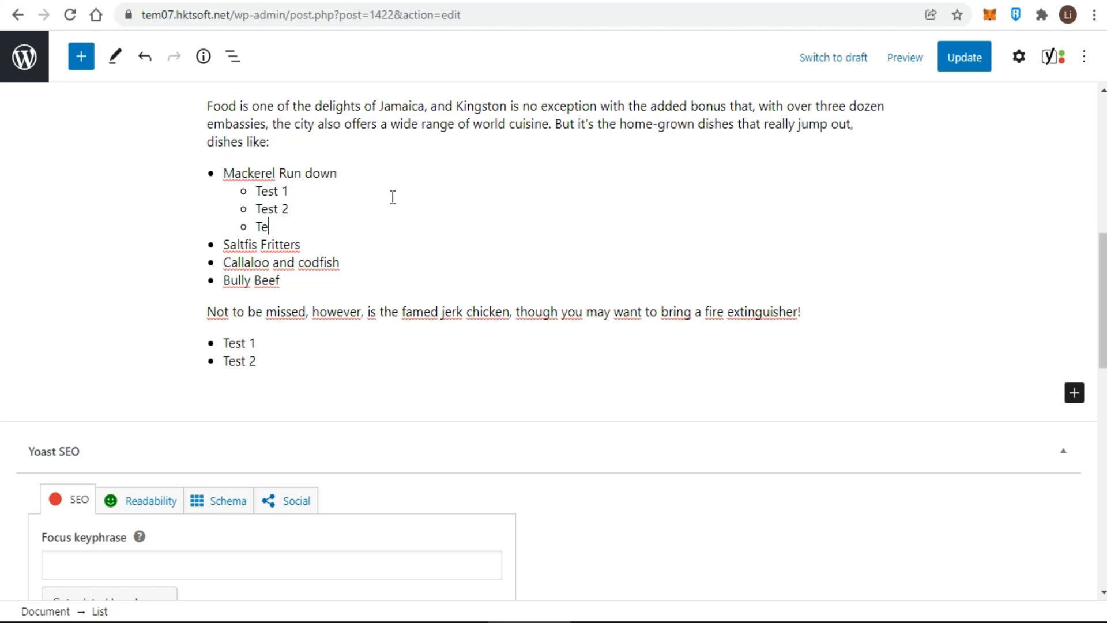
text(st 3)
key(Return)
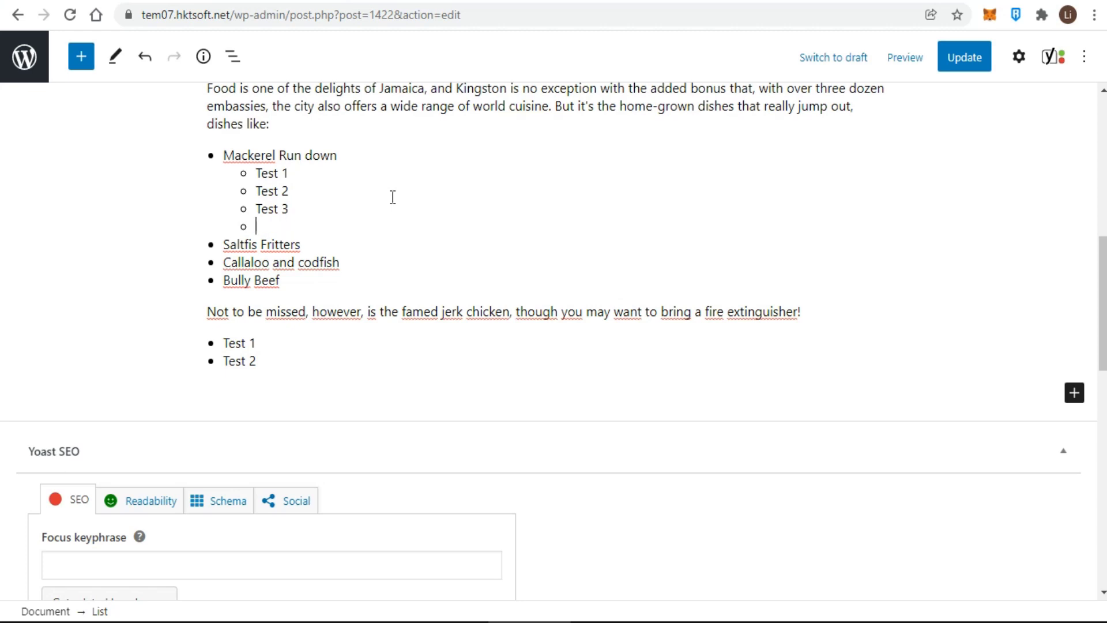
scroll(371, 243, up, 3)
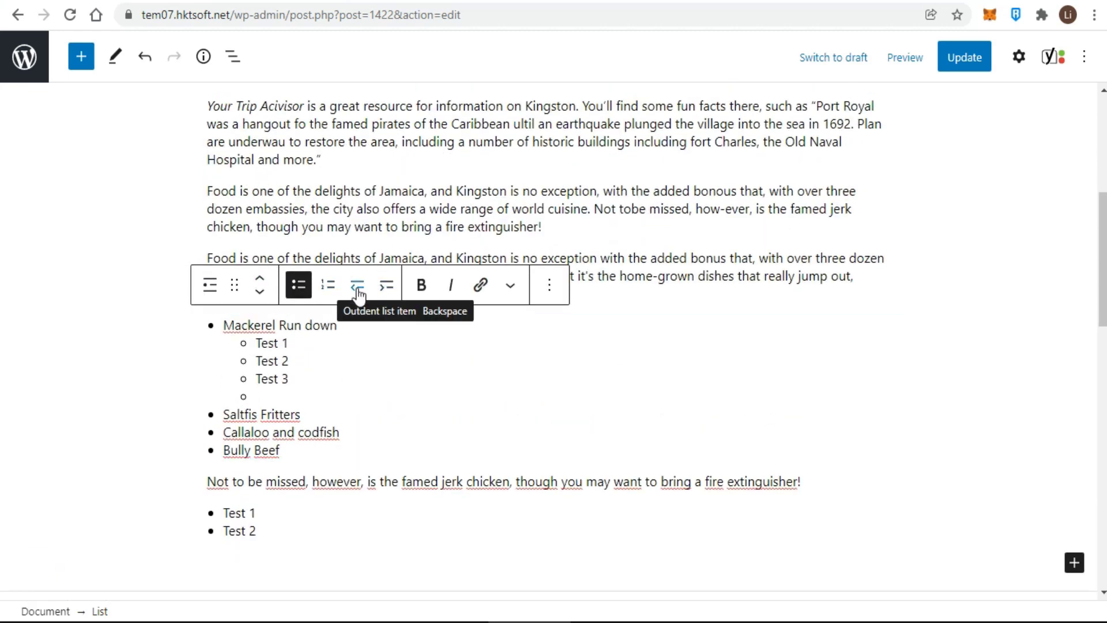
Outdent the empty sub-bullet, then convert the Kingston paragraph to a List and back to a Paragraph.
click(357, 291)
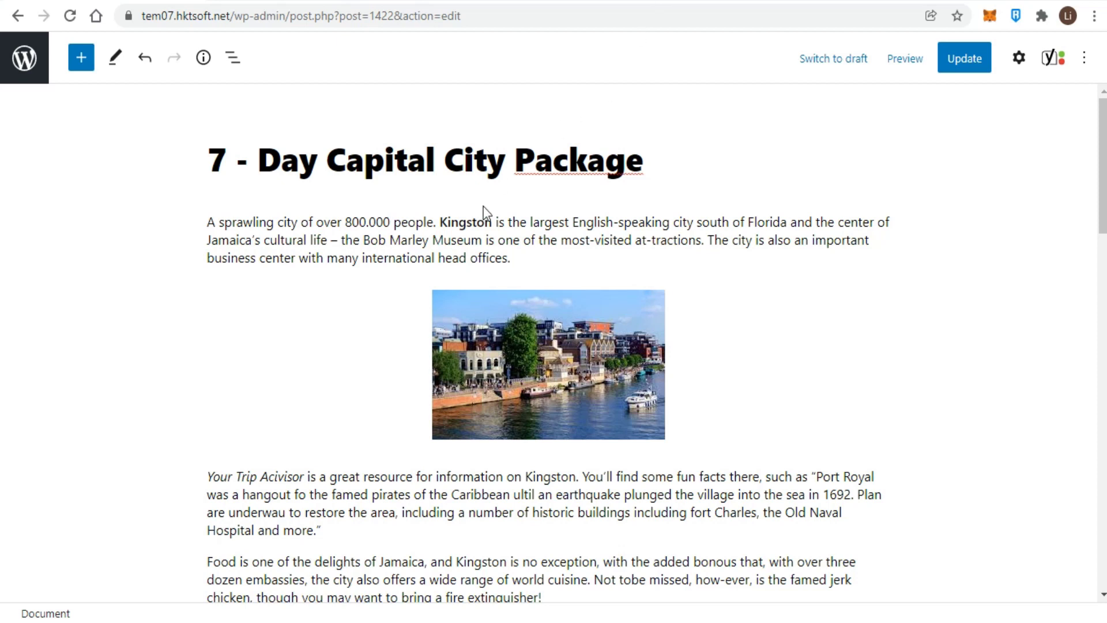
click(305, 237)
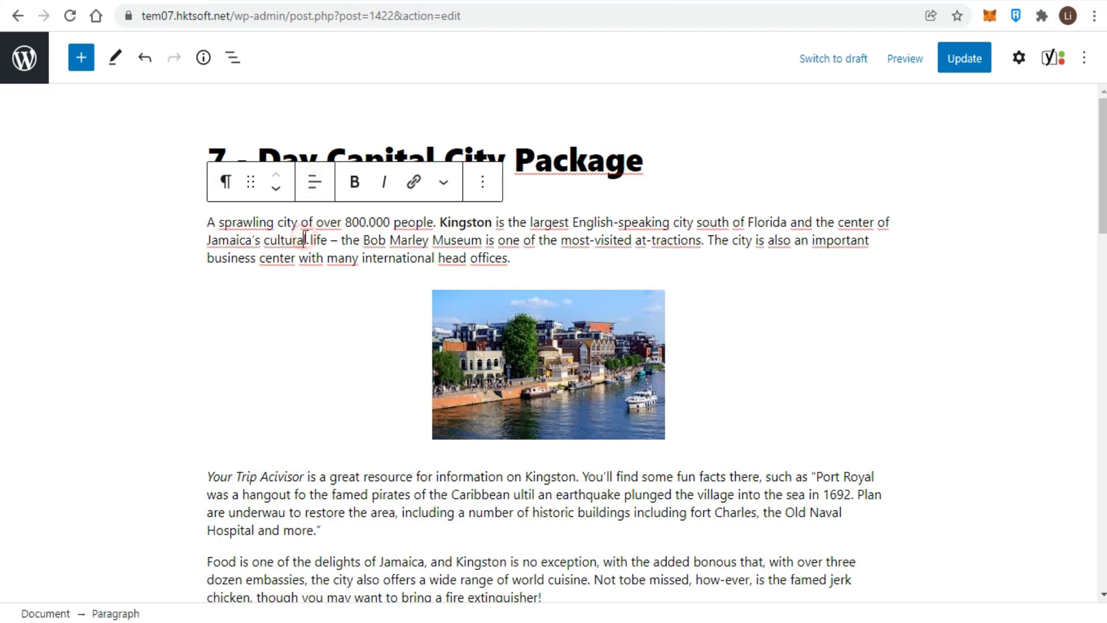
click(226, 183)
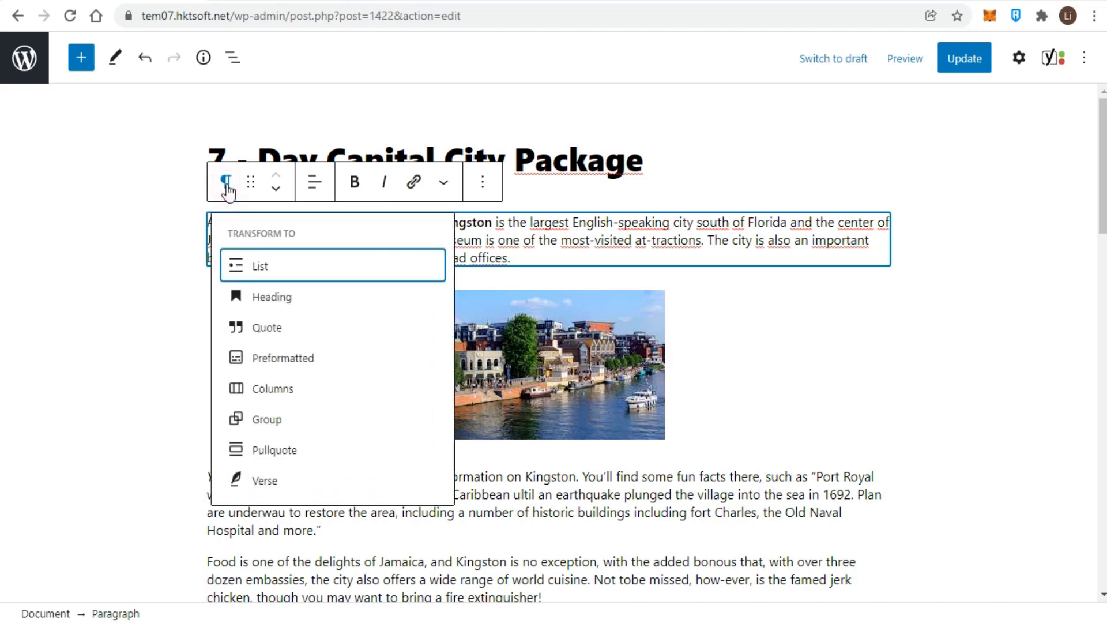
click(260, 267)
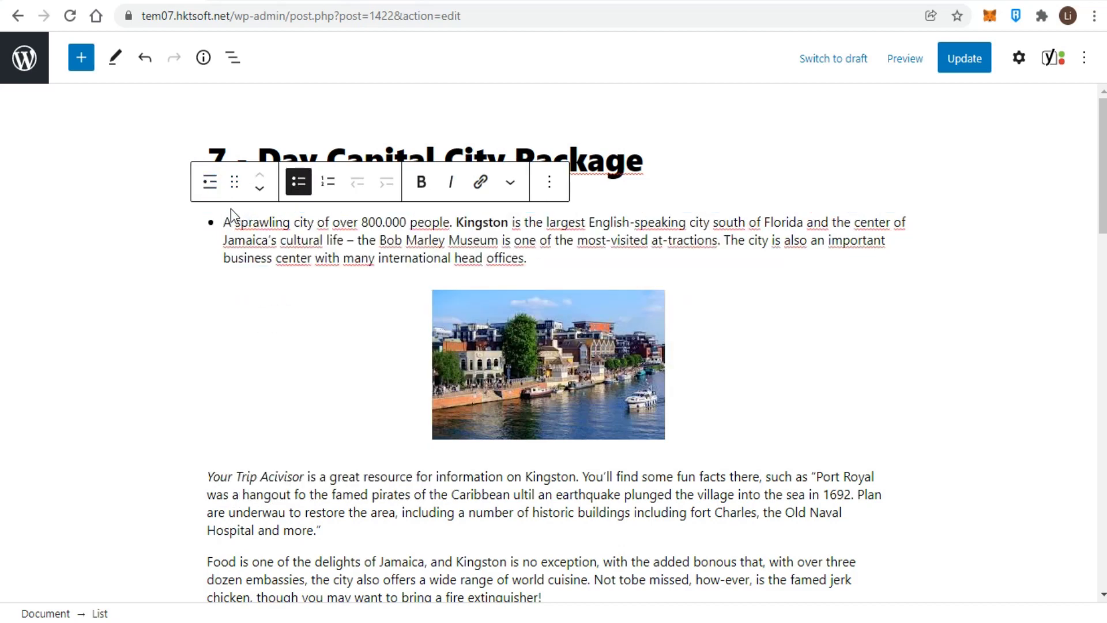
click(209, 183)
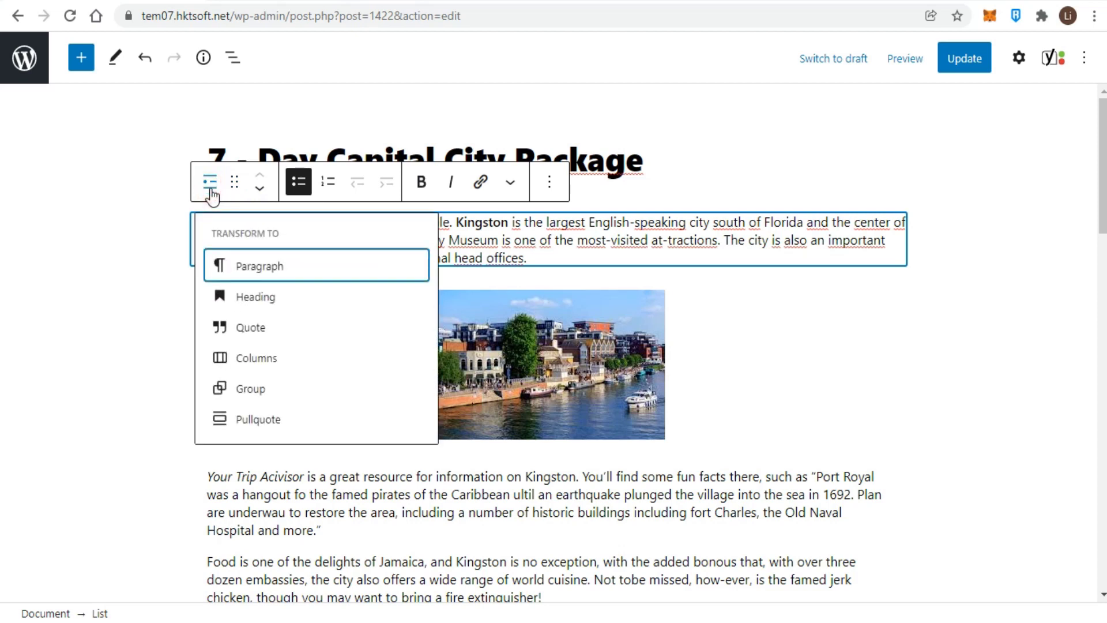
click(250, 278)
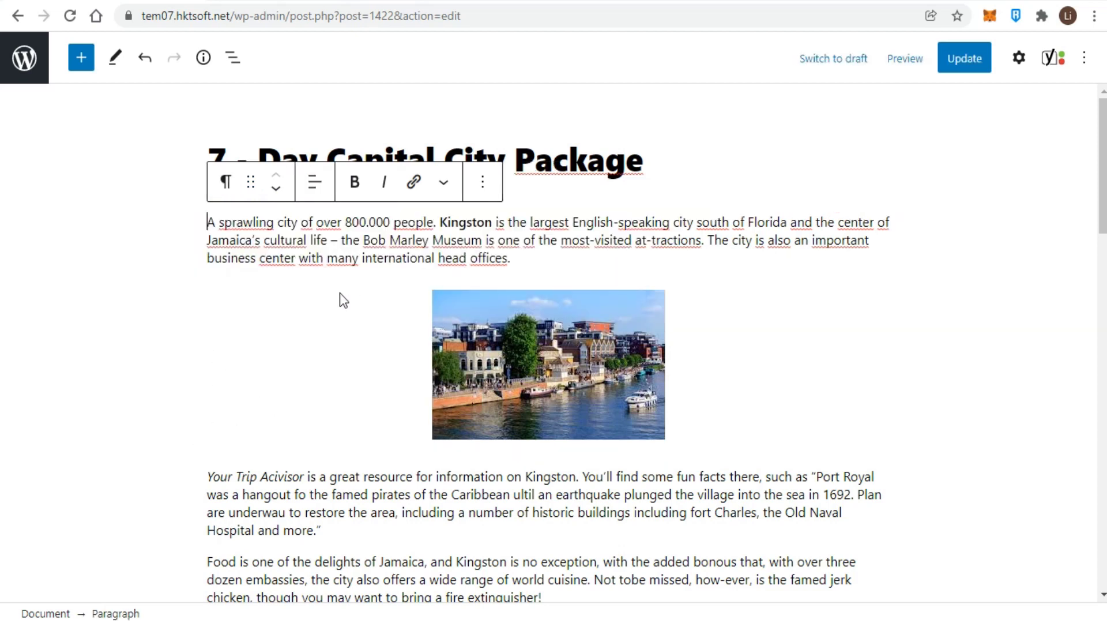
click(226, 183)
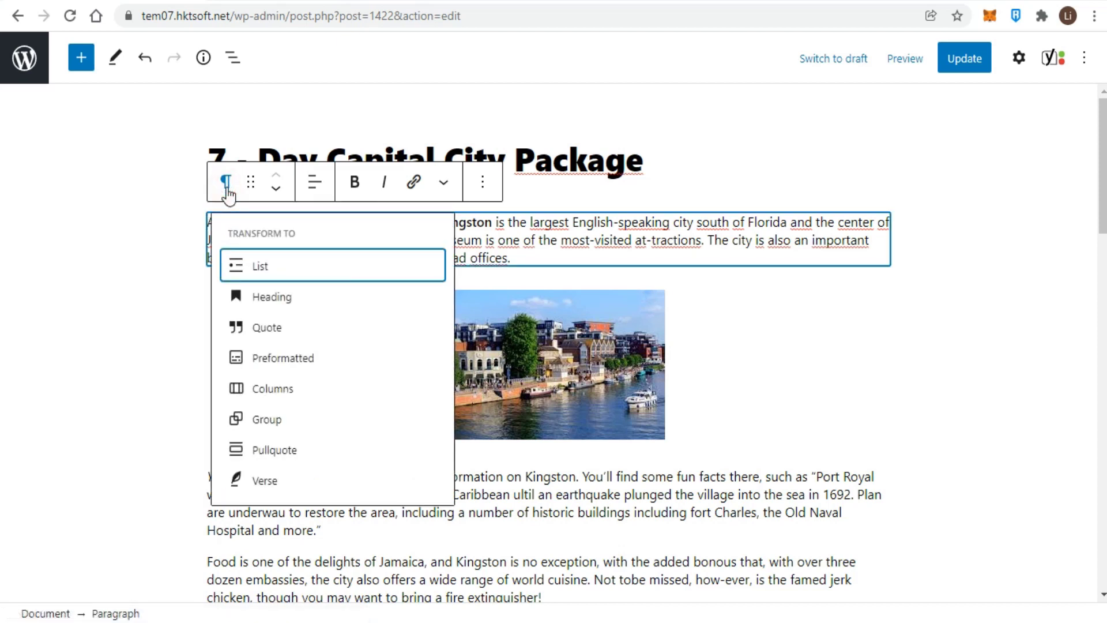
Convert the Kingston paragraph to Preformatted, then back to a regular Paragraph.
click(264, 361)
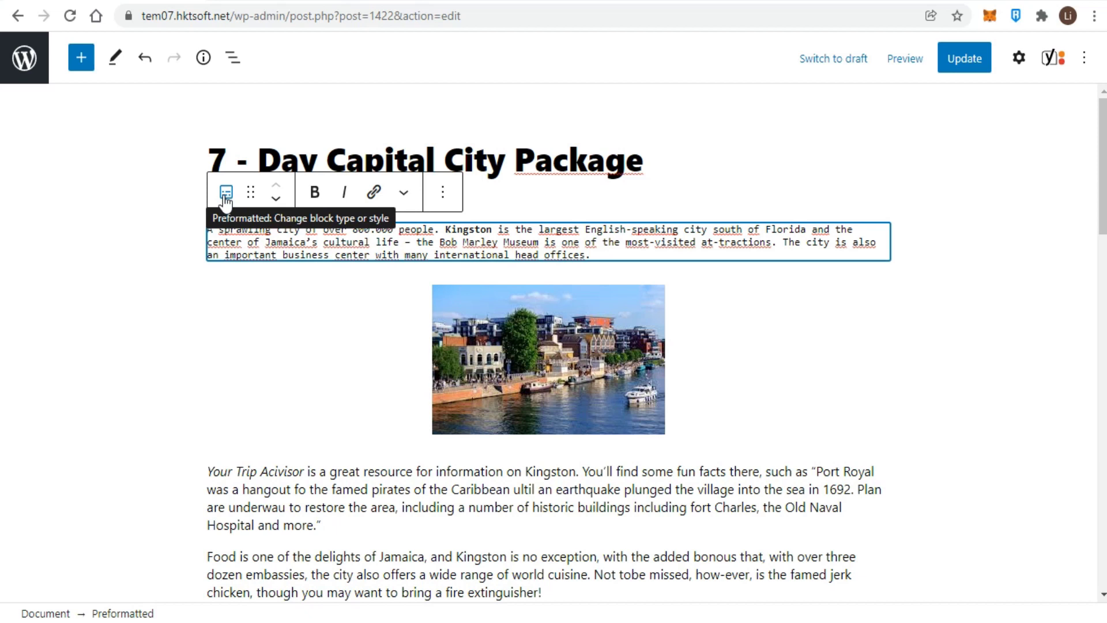
click(226, 194)
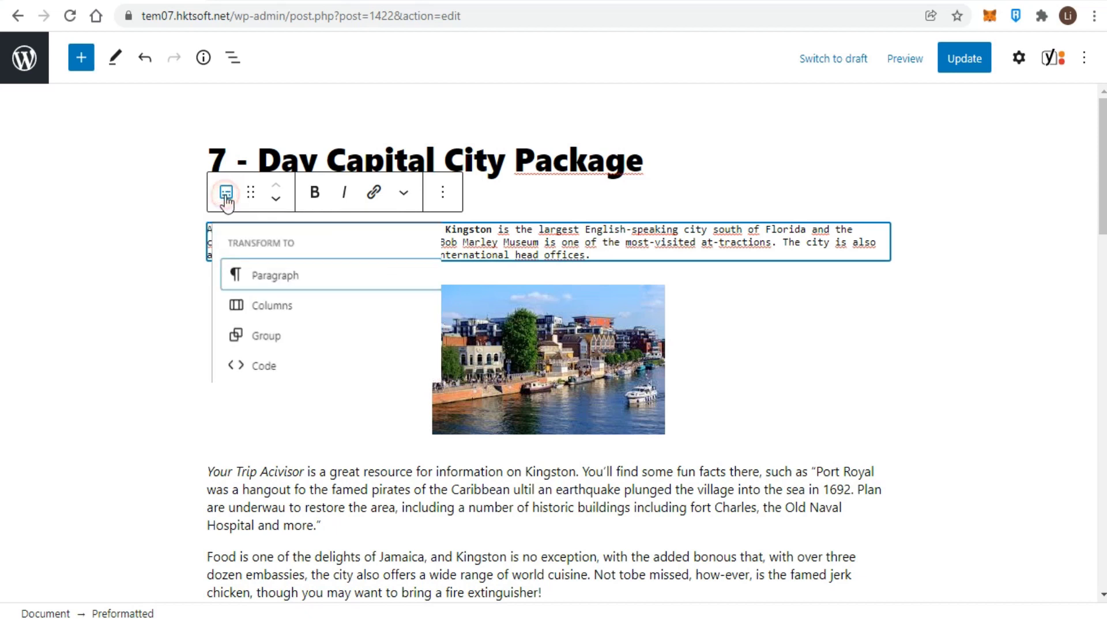
click(241, 279)
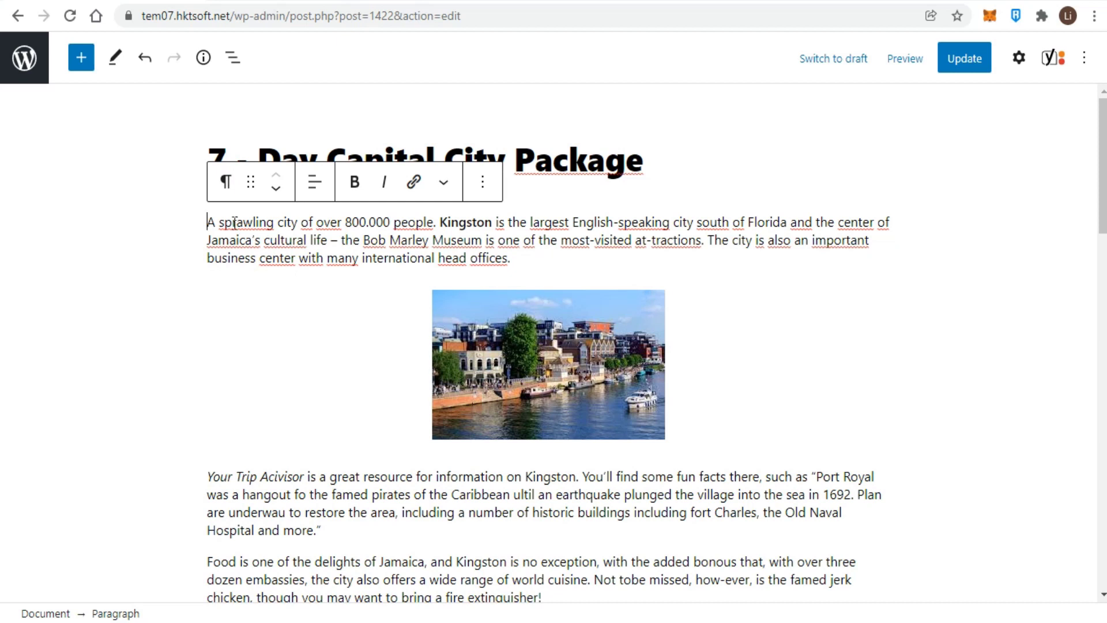
Insert a 'Heading 1' line above the Kingston paragraph and make it an H1 heading.
key(Return)
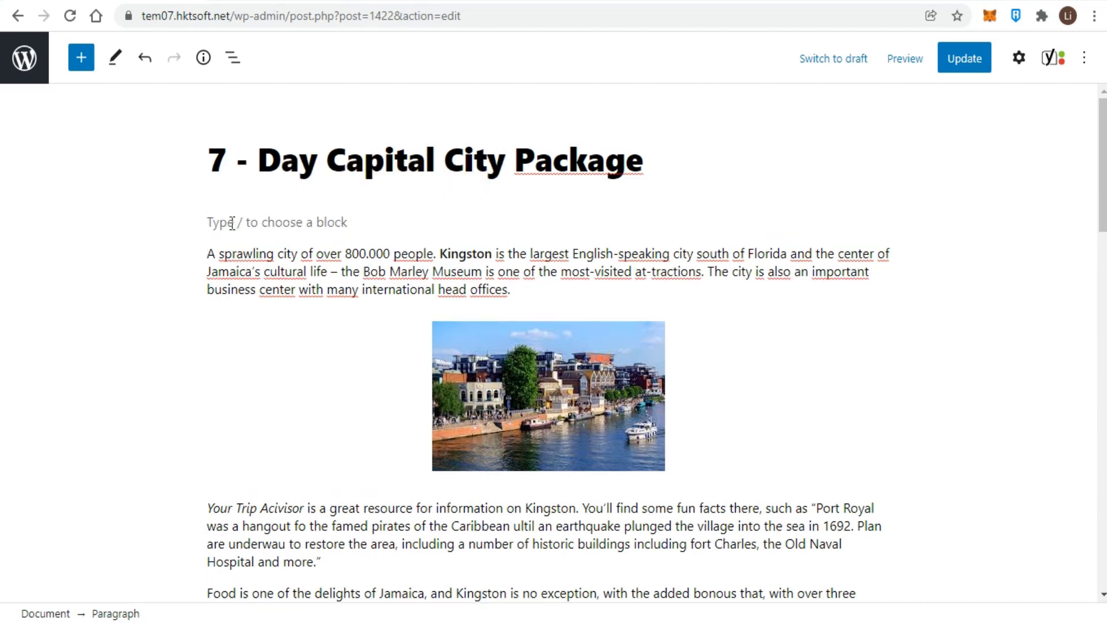
text(Hea)
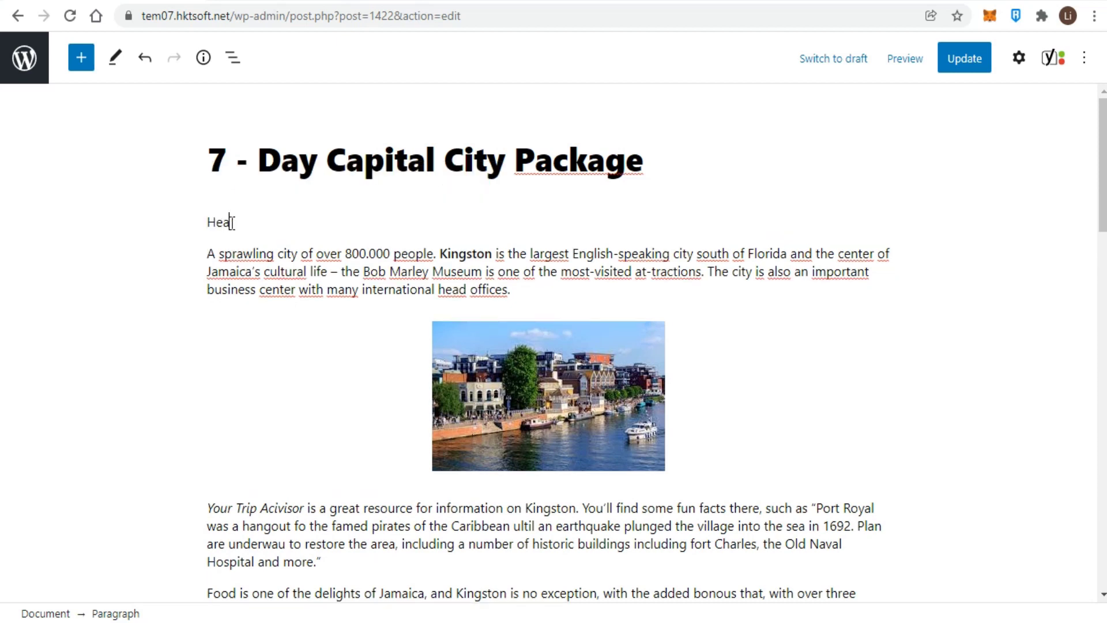
text(ding 1)
click(229, 222)
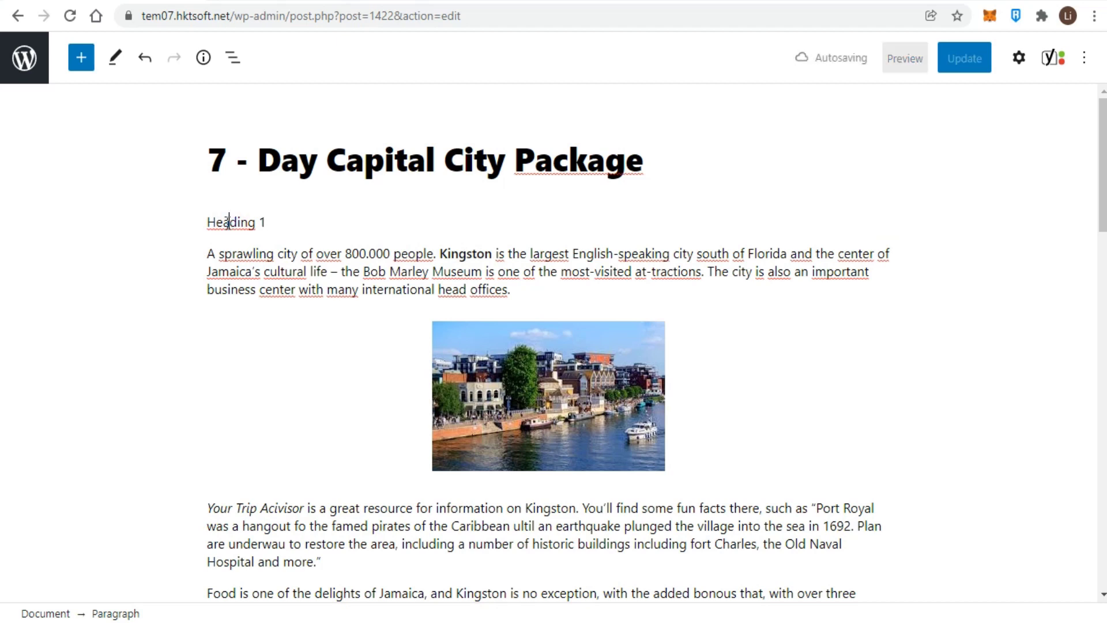
click(227, 183)
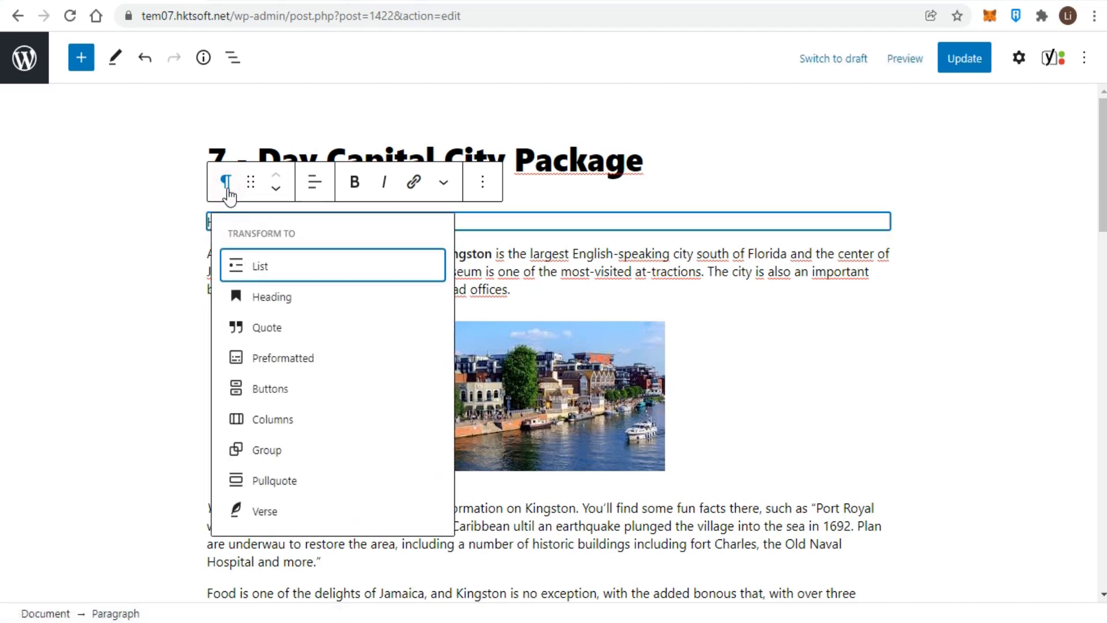
click(261, 298)
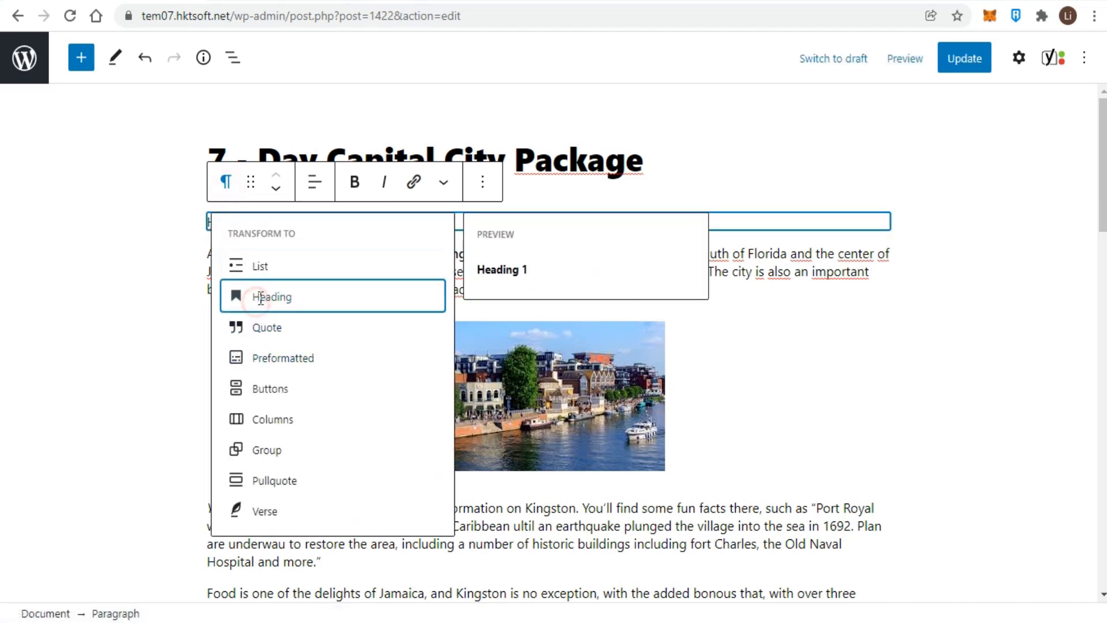
click(313, 185)
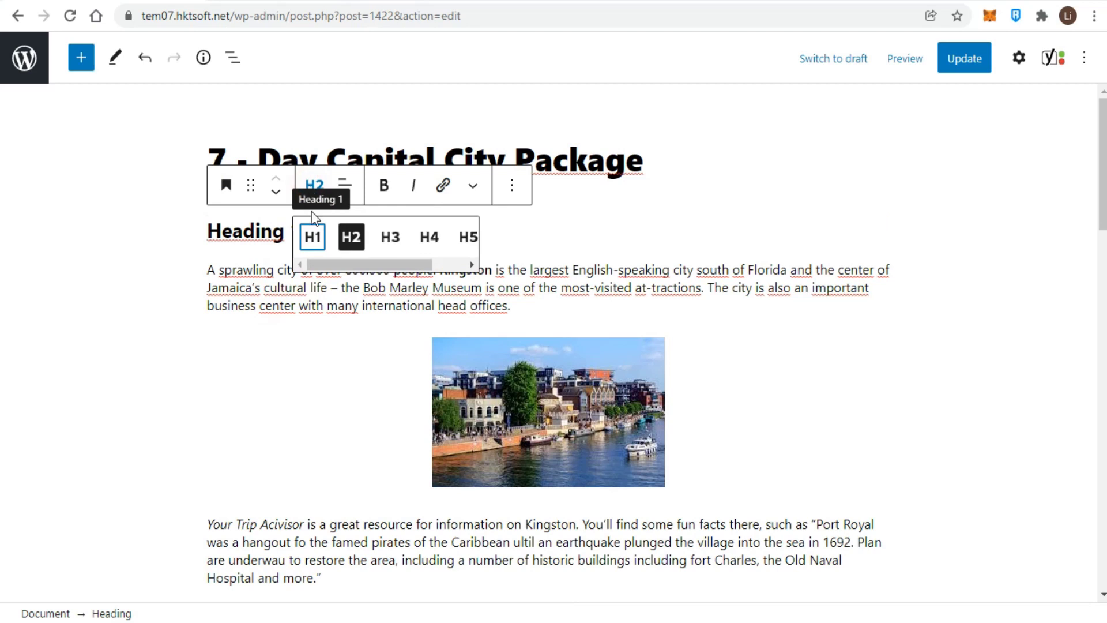
click(312, 237)
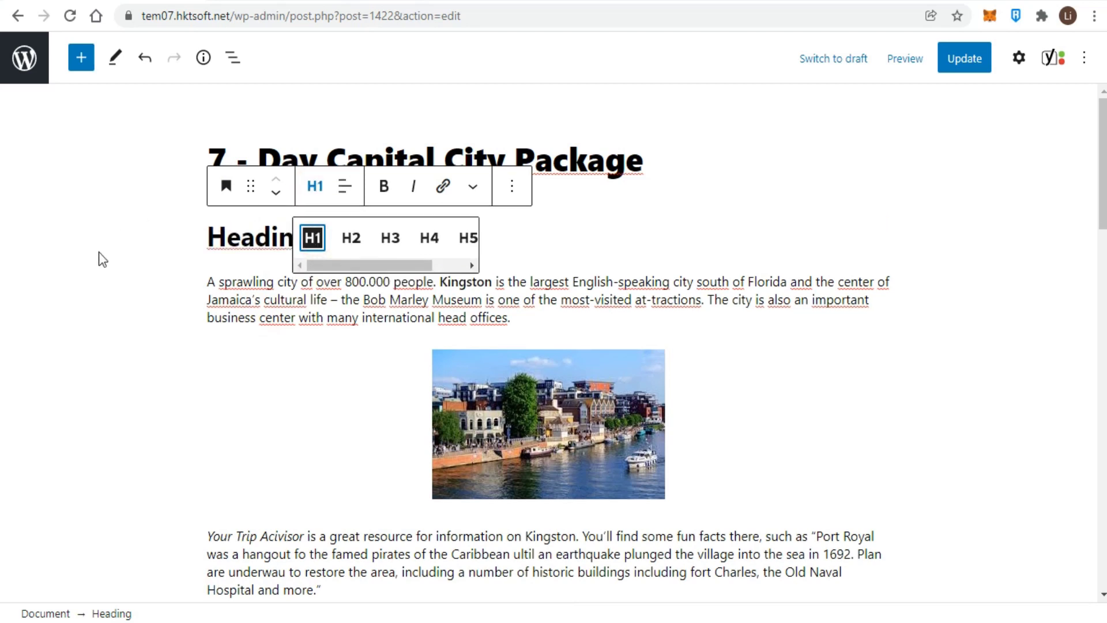
click(525, 232)
Add a 'Heading 2' block below Heading 1 and convert it to a level-2 heading.
key(Return)
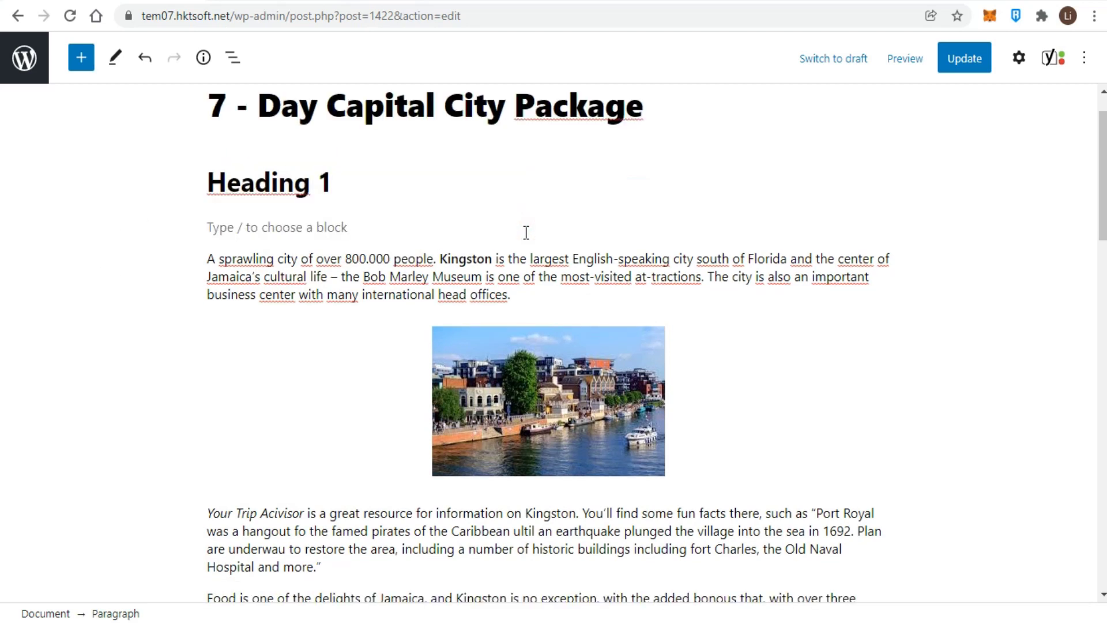
text(Heading 2)
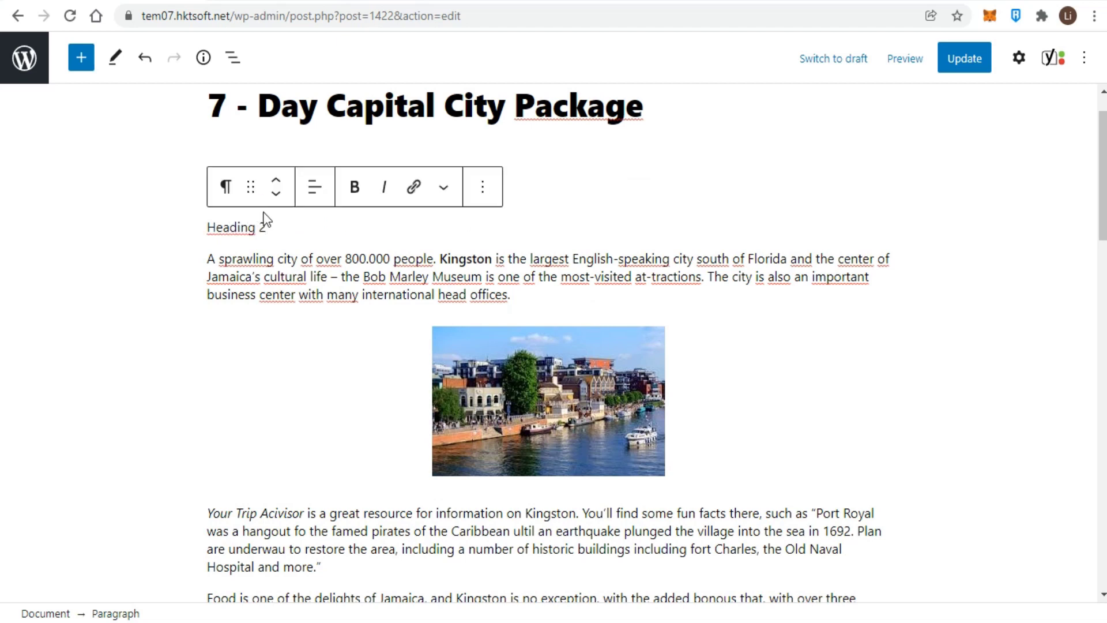
click(226, 188)
click(250, 301)
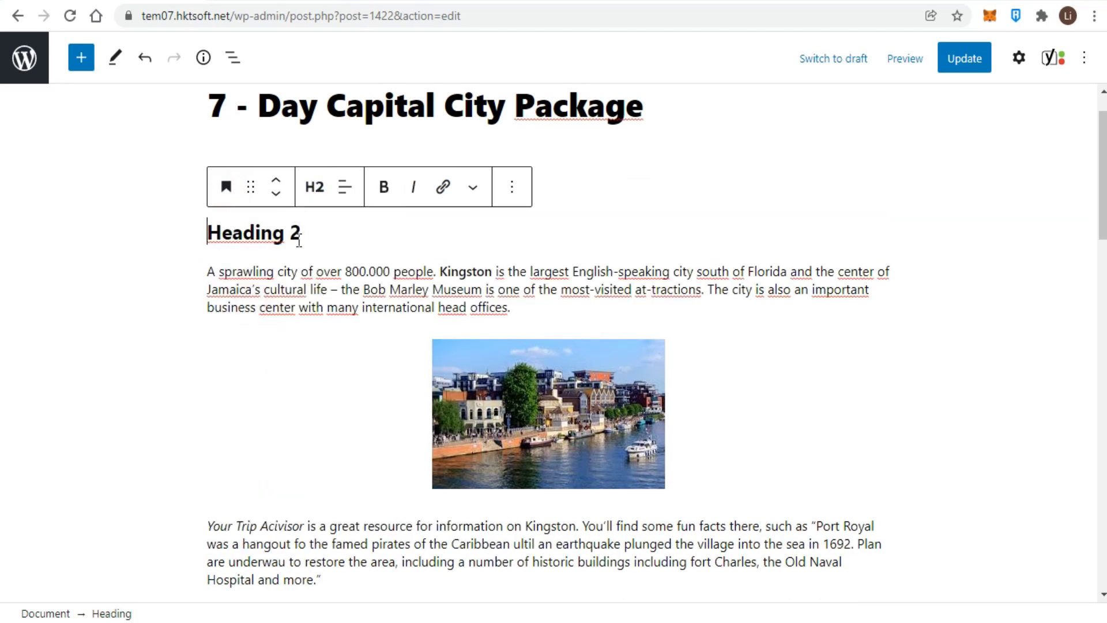
click(315, 193)
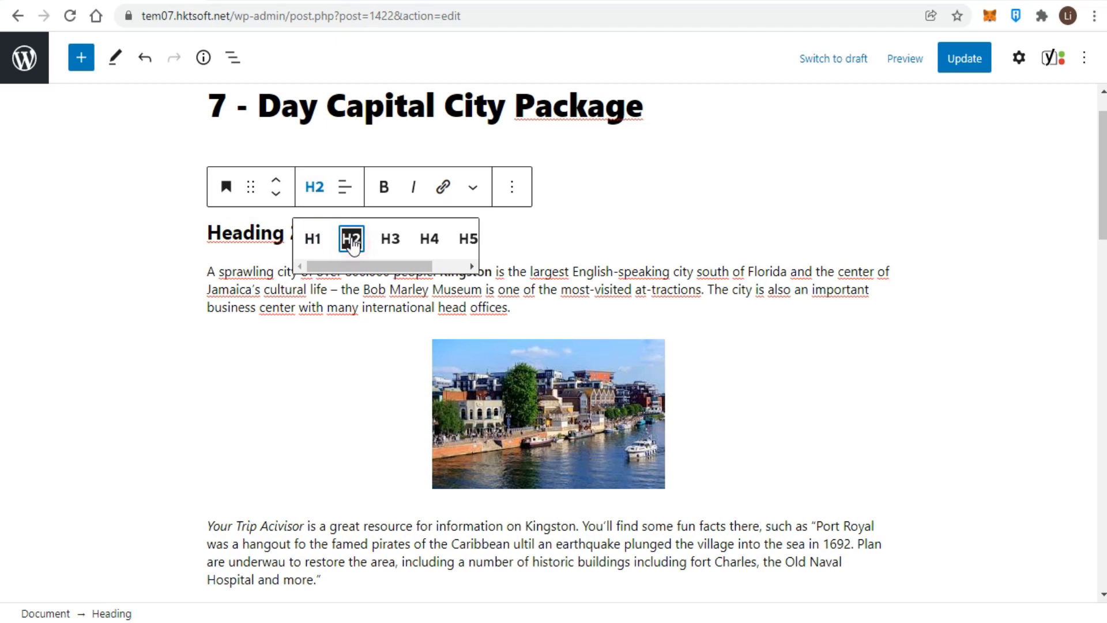
click(522, 223)
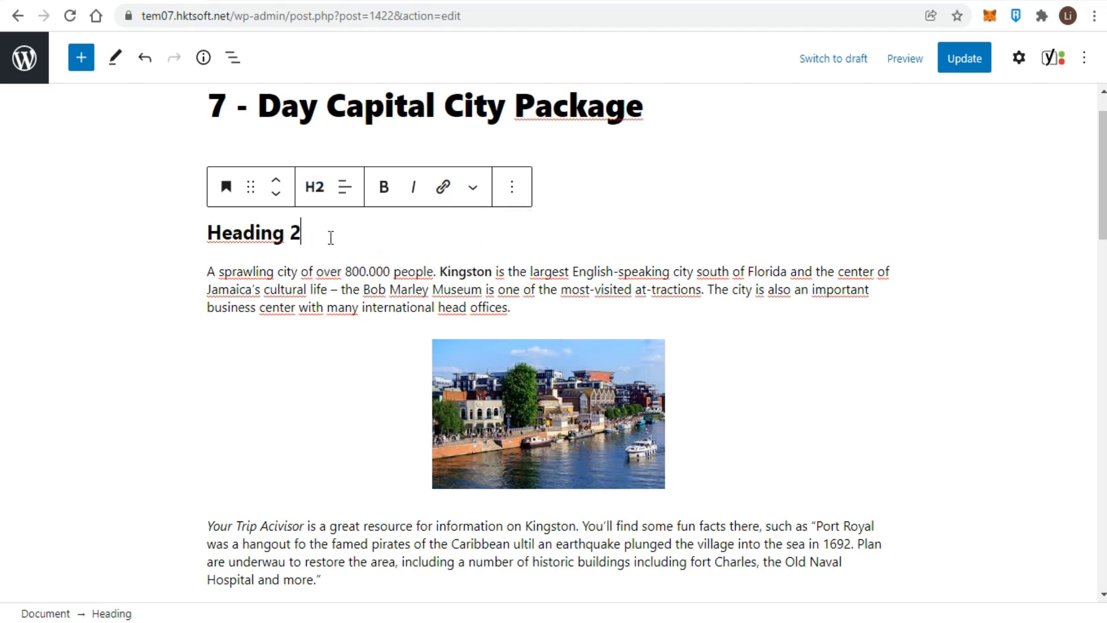
Add a 'Heading 3' block below it and convert it to a level-3 heading.
key(Return)
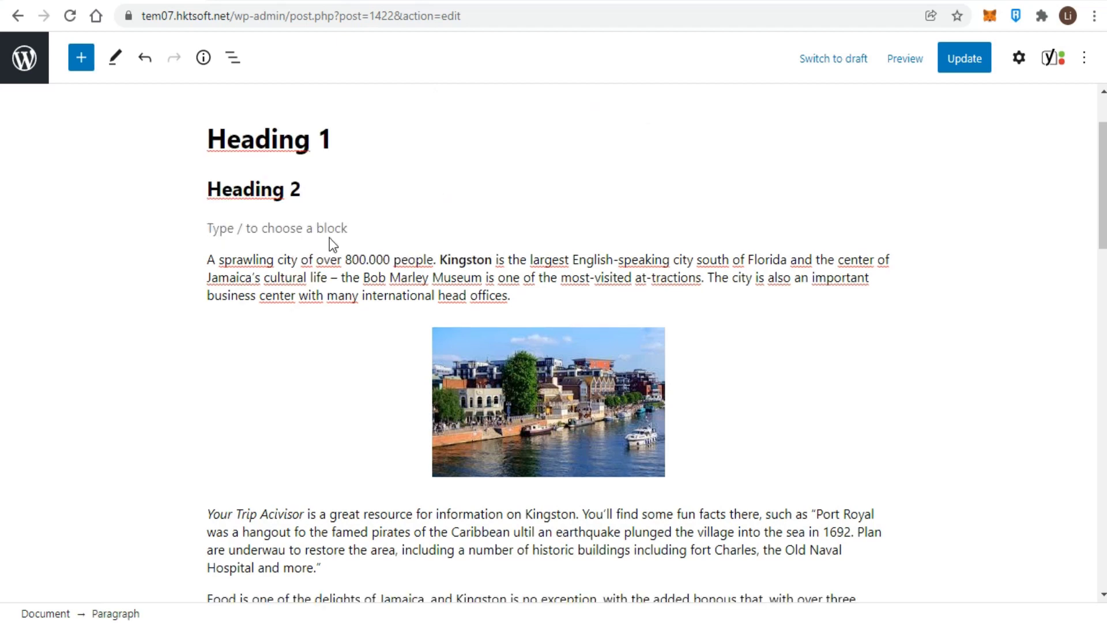
text(Heading 3)
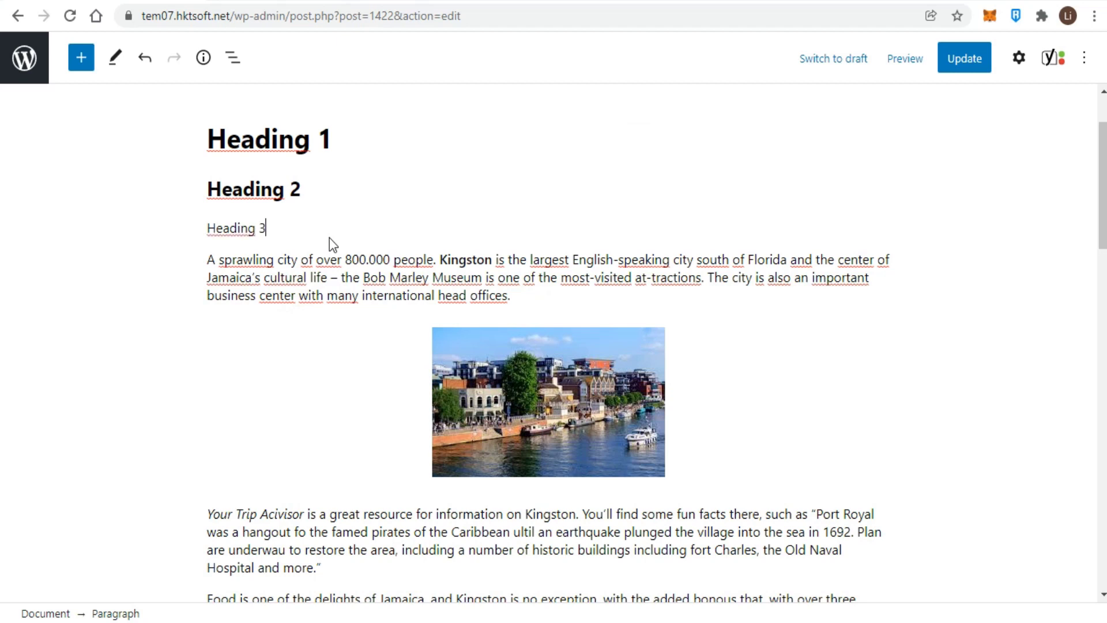
drag(278, 232, 188, 233)
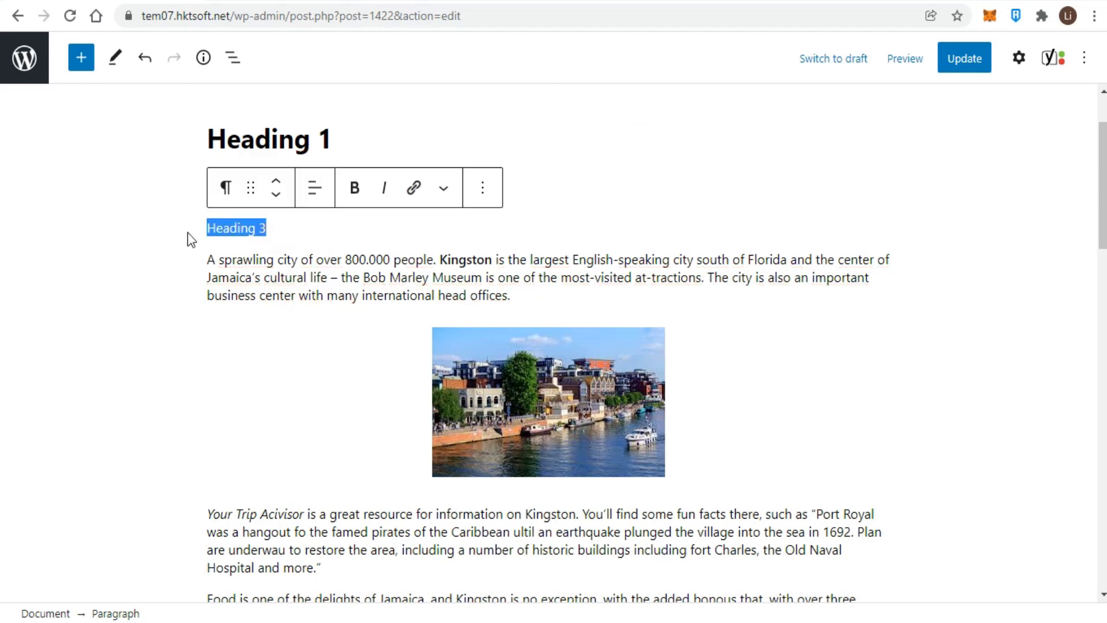
click(224, 189)
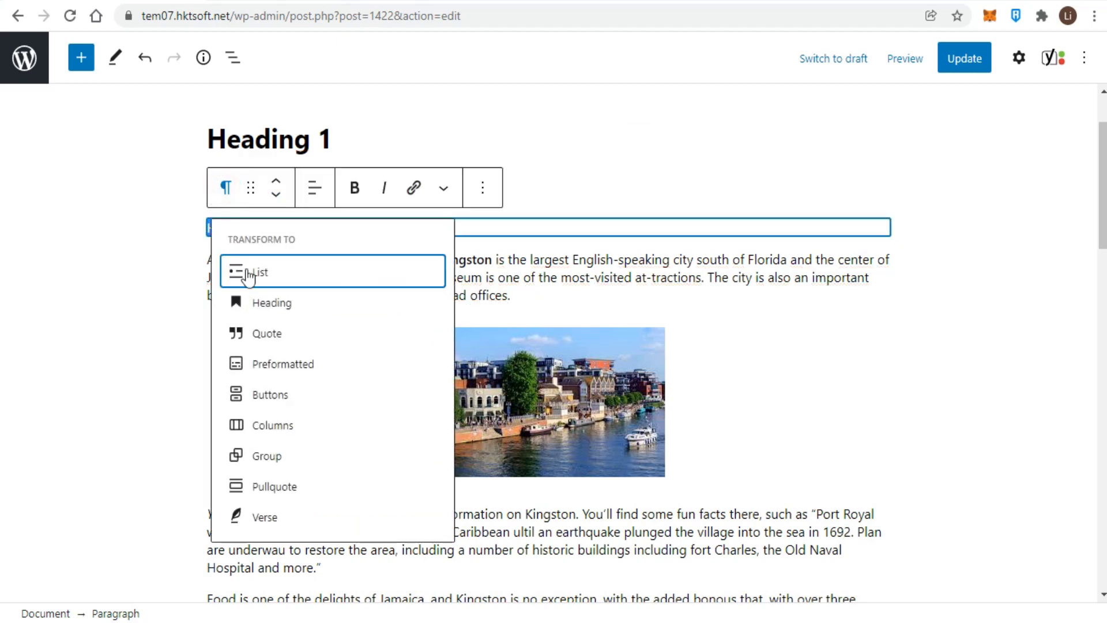
click(267, 299)
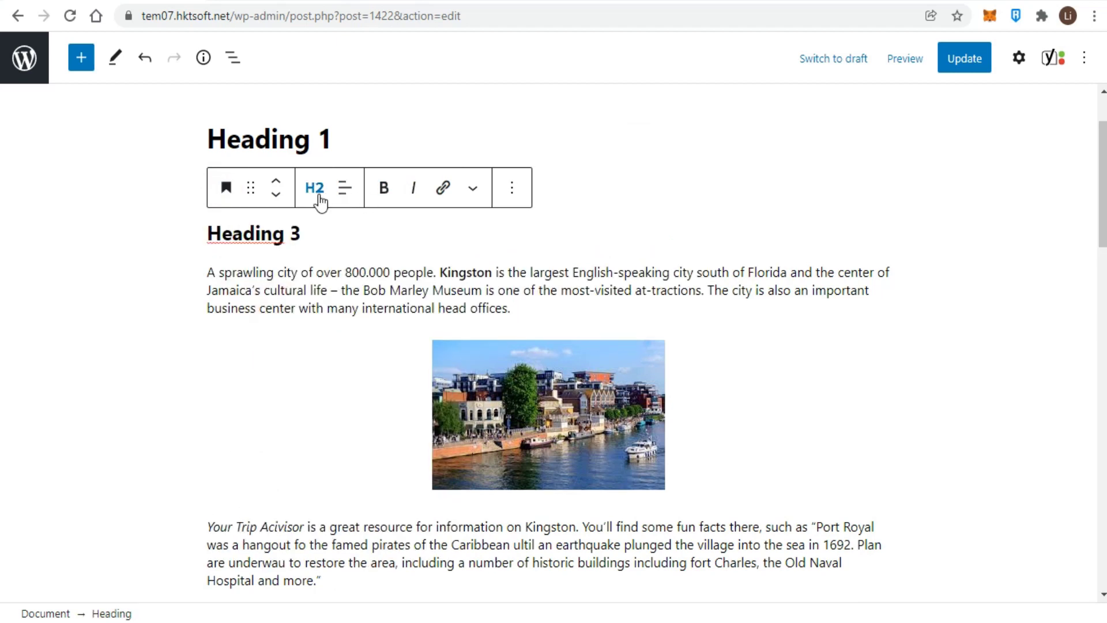
click(316, 191)
click(390, 239)
click(571, 229)
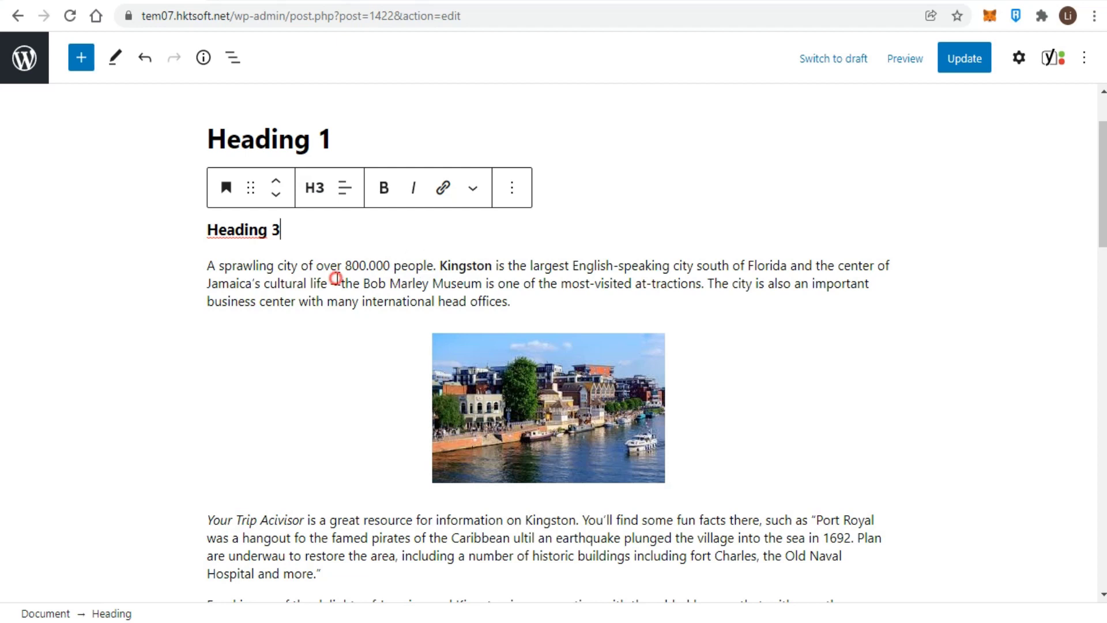
click(337, 282)
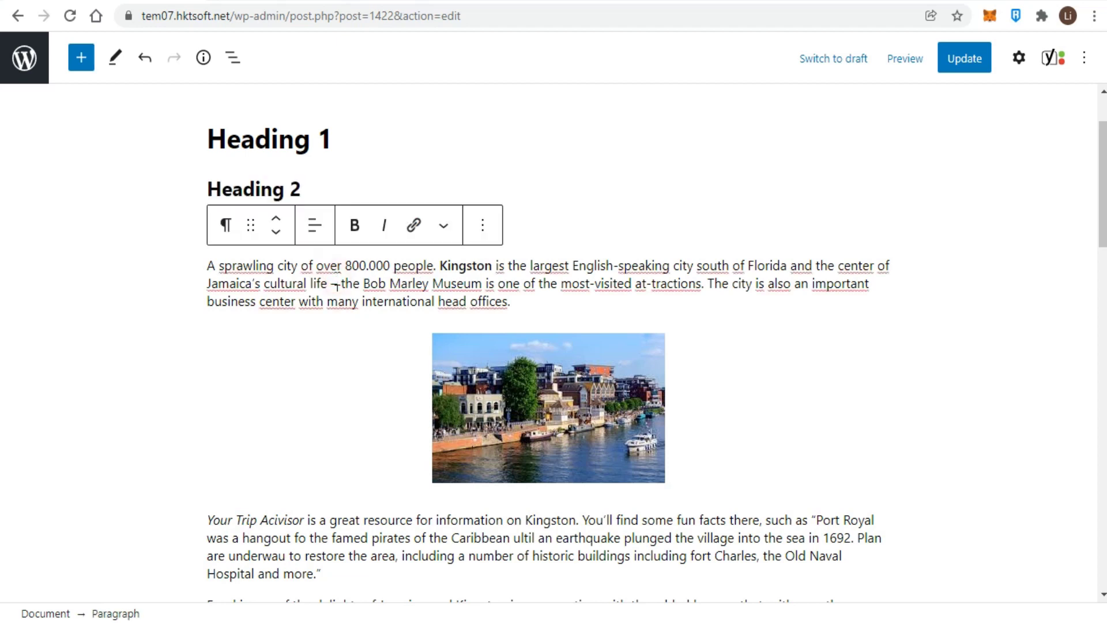
click(696, 520)
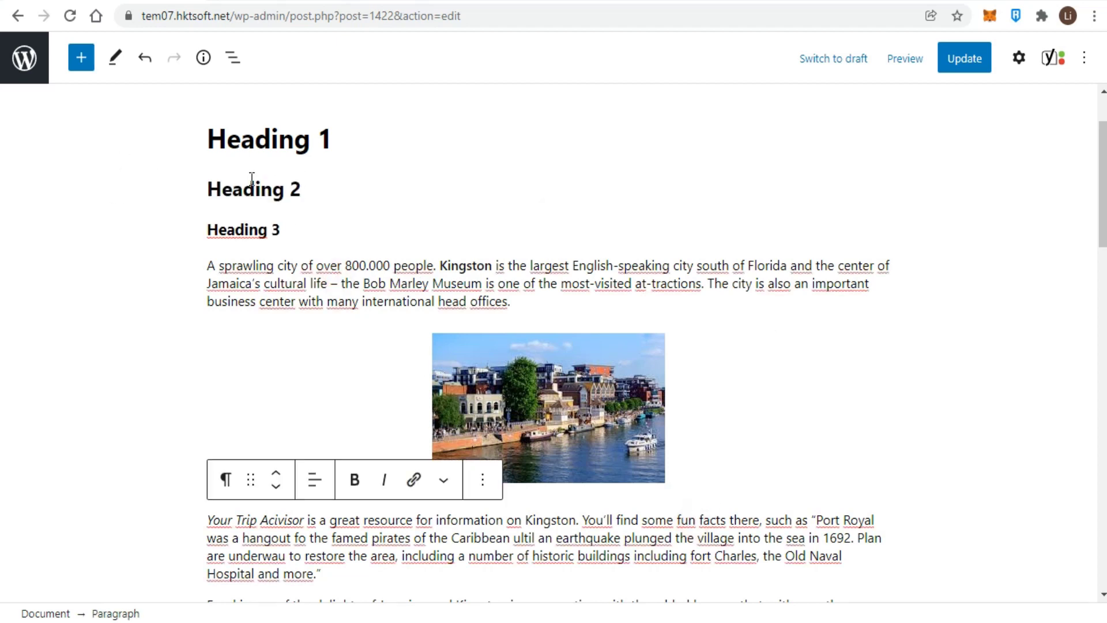